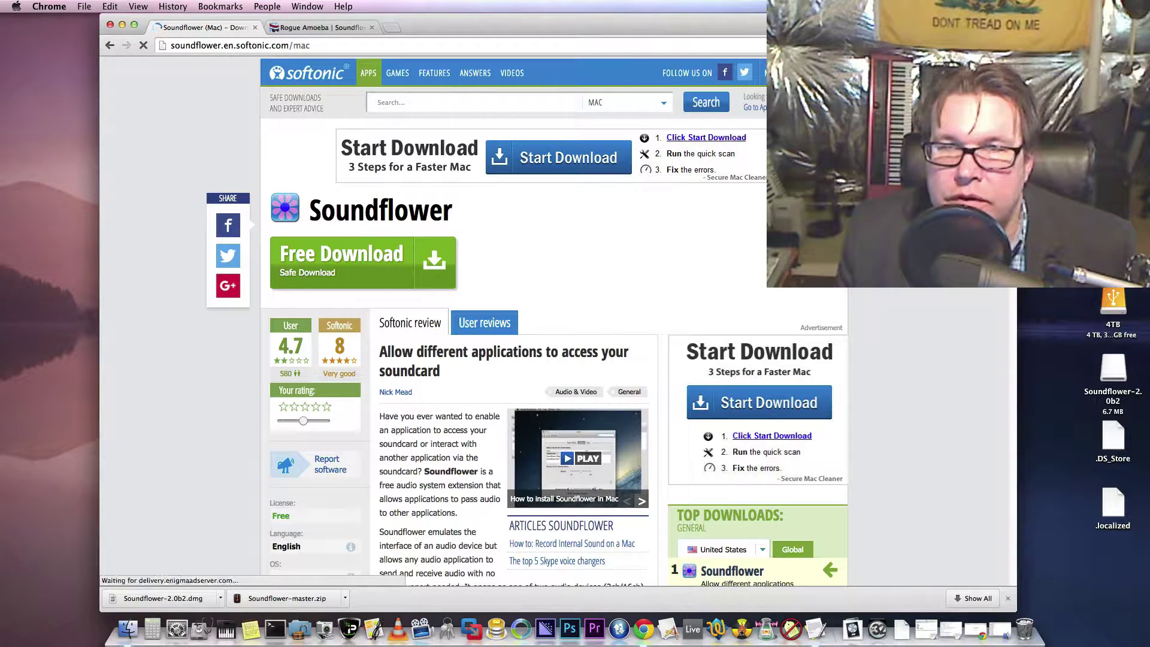
# Reveal the downloaded Soundflower.zip in Finder and try to open it with Keka.
pyautogui.click(220, 598)
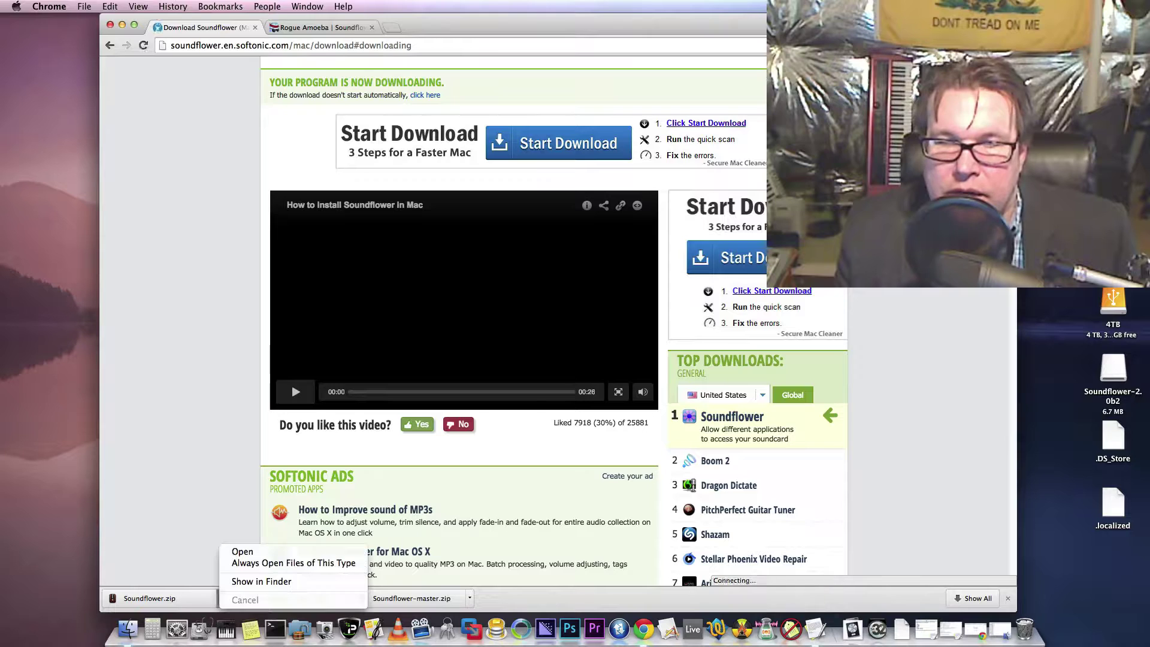
pyautogui.click(262, 581)
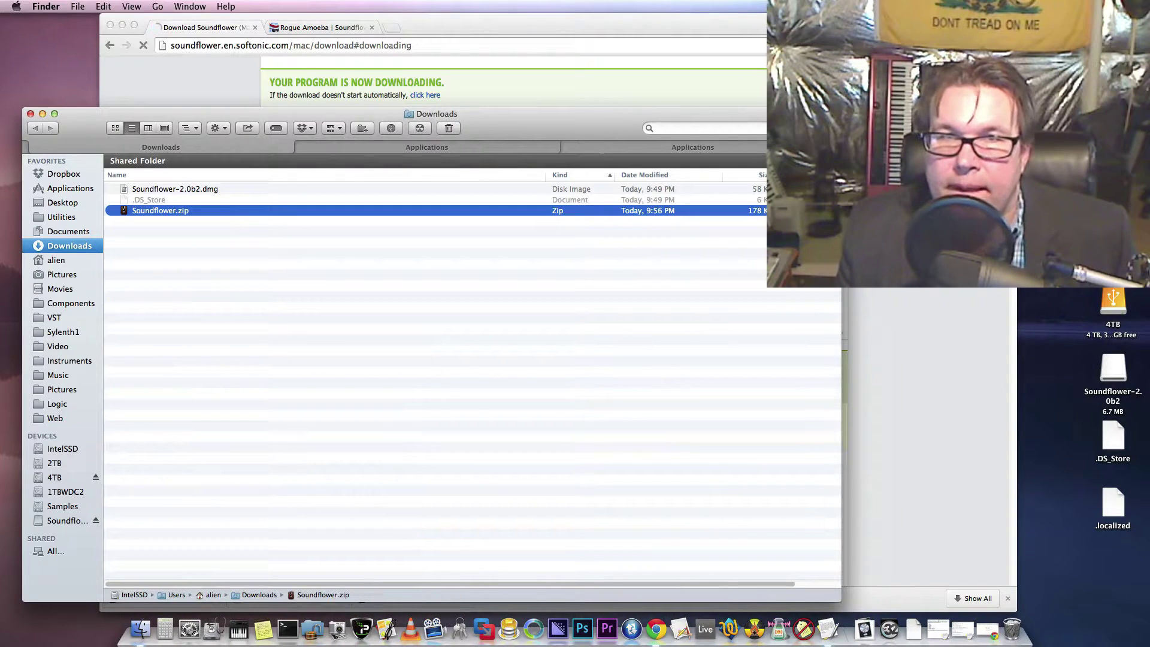
pyautogui.moveTo(300, 114); pyautogui.dragTo(473, 105)
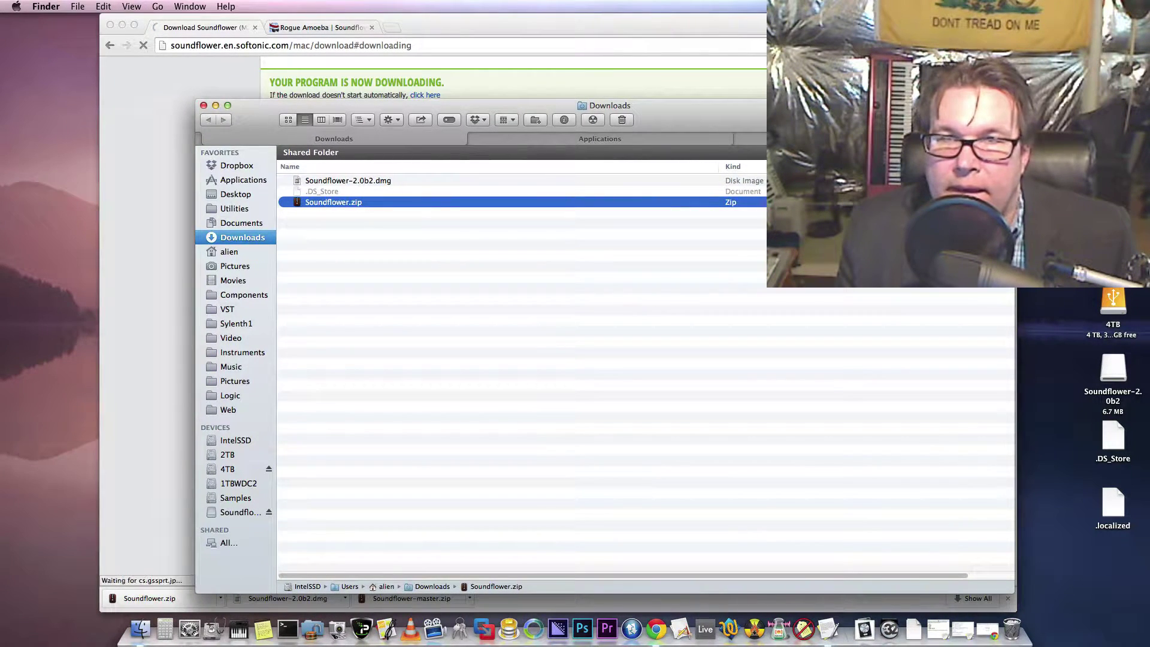
pyautogui.rightClick(342, 203)
pyautogui.moveTo(420, 221)
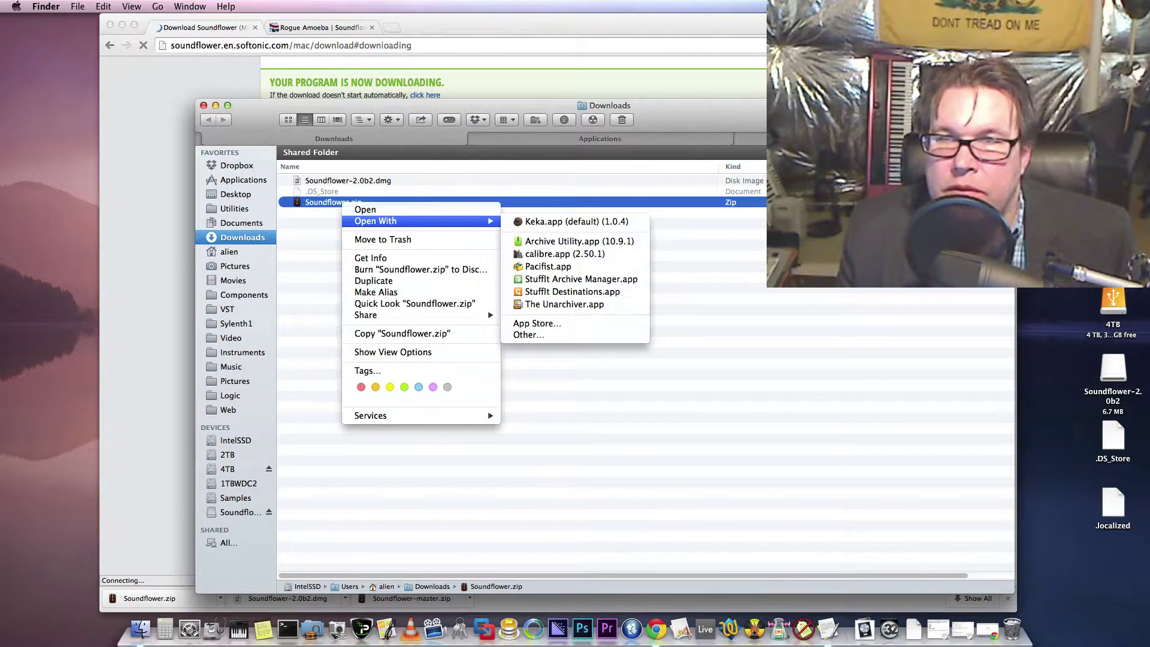
pyautogui.click(576, 221)
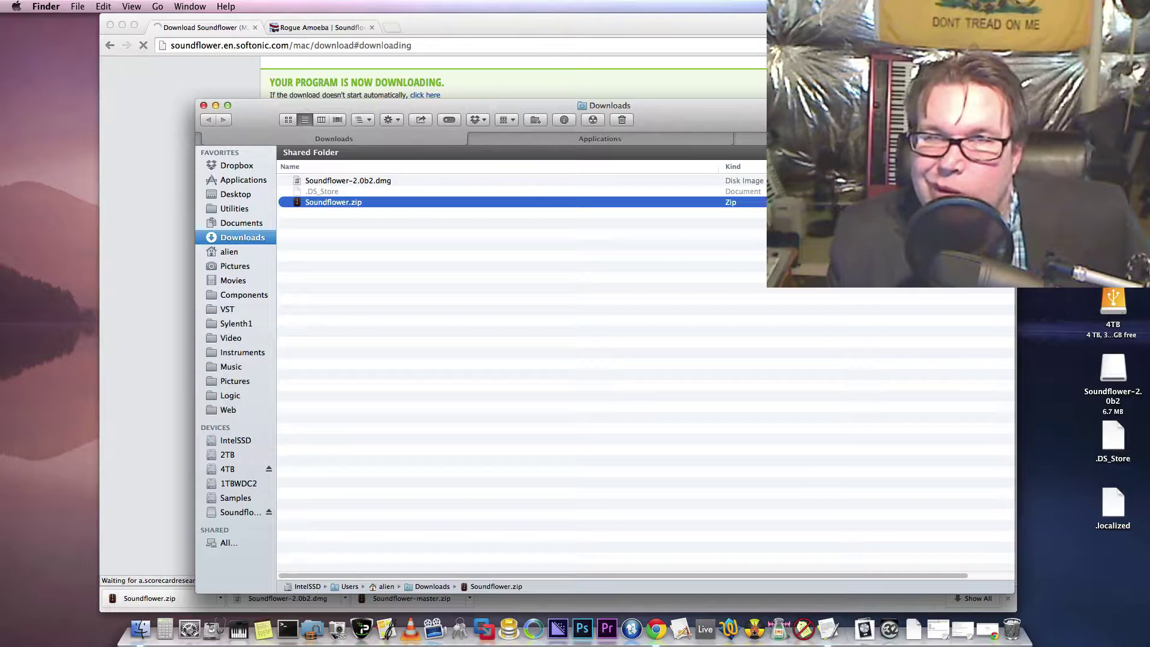
# Switch to Chrome, search for "keka mac" in a new tab and open the Keka website.
pyautogui.press('super+Tab')
pyautogui.press('super+t')
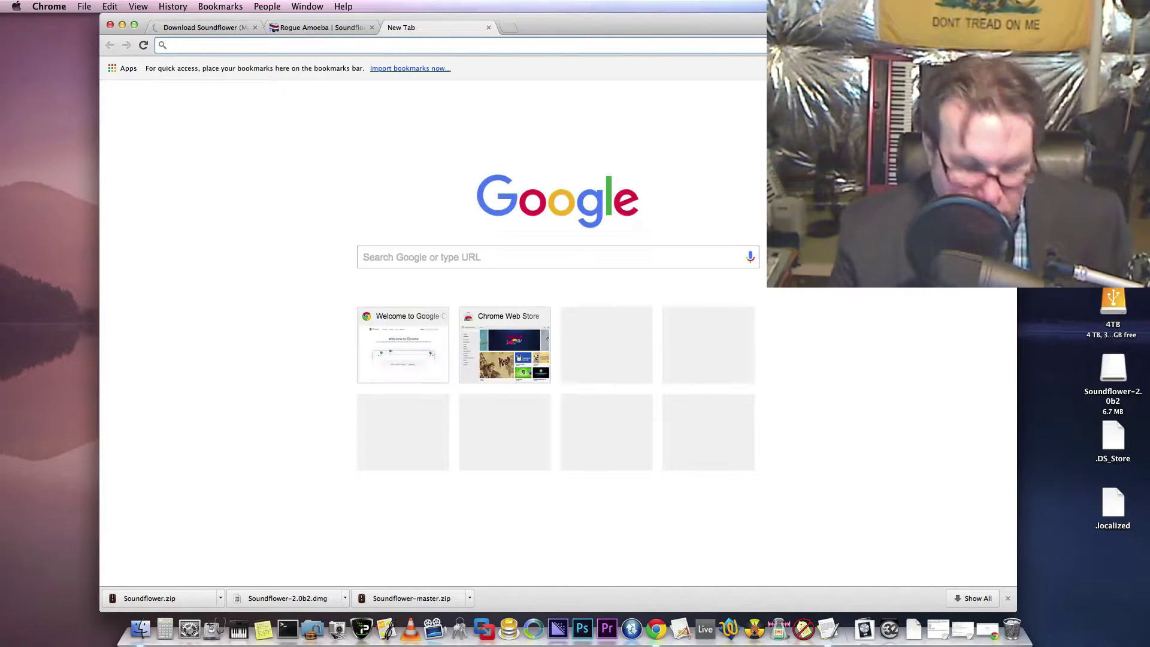
pyautogui.write('keka mac')
pyautogui.press('Return')
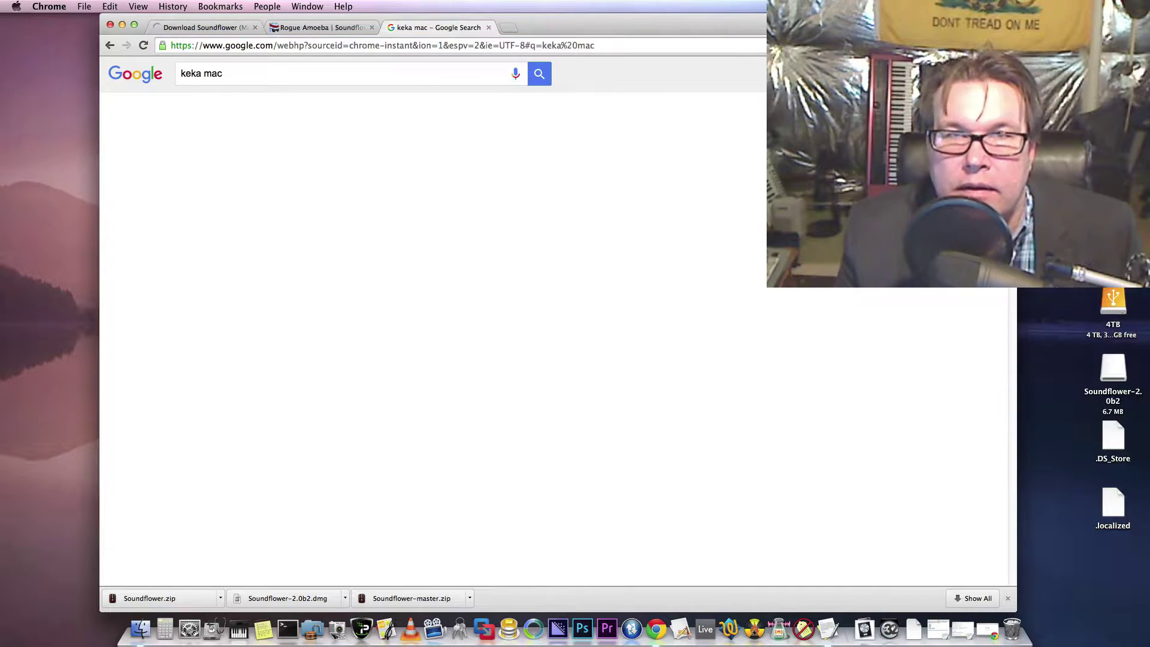
pyautogui.click(271, 165)
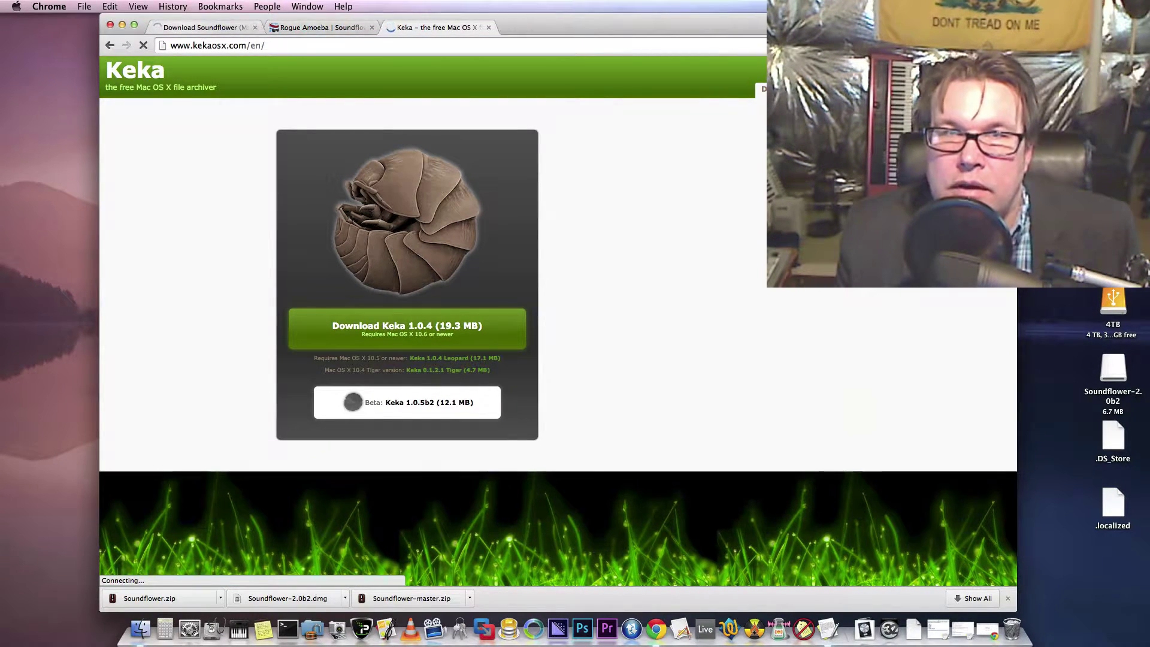
# Go back to the Soundflower download page, reveal Soundflower.zip in Finder and extract it with Keka.
pyautogui.press('super+1')
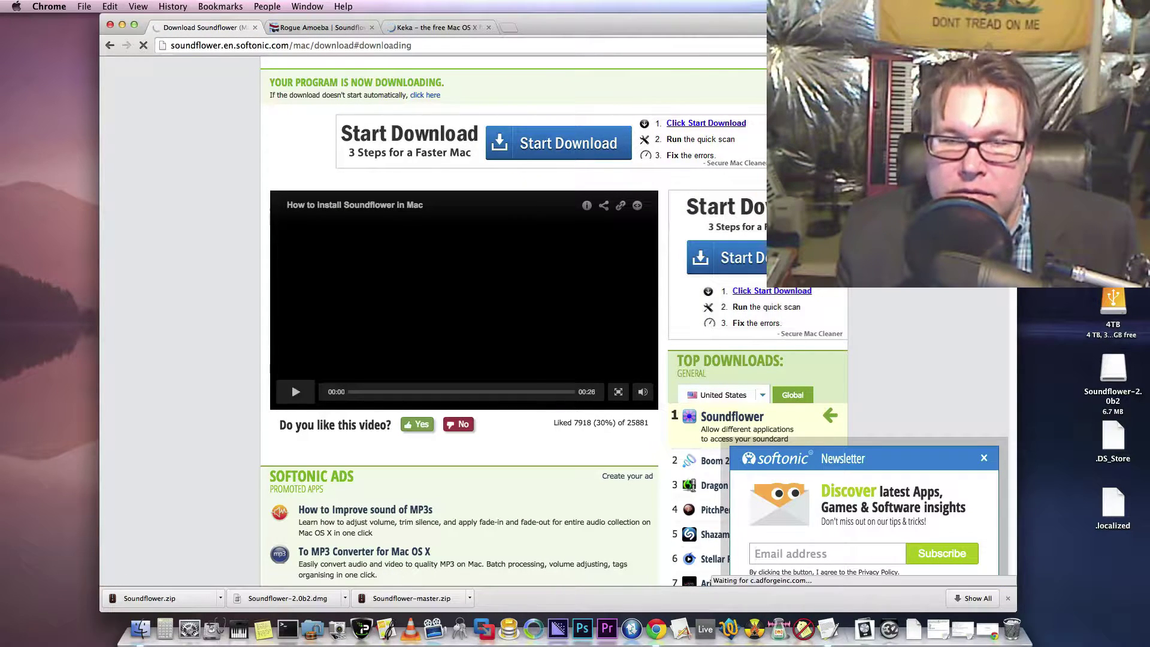
pyautogui.click(221, 598)
pyautogui.click(252, 581)
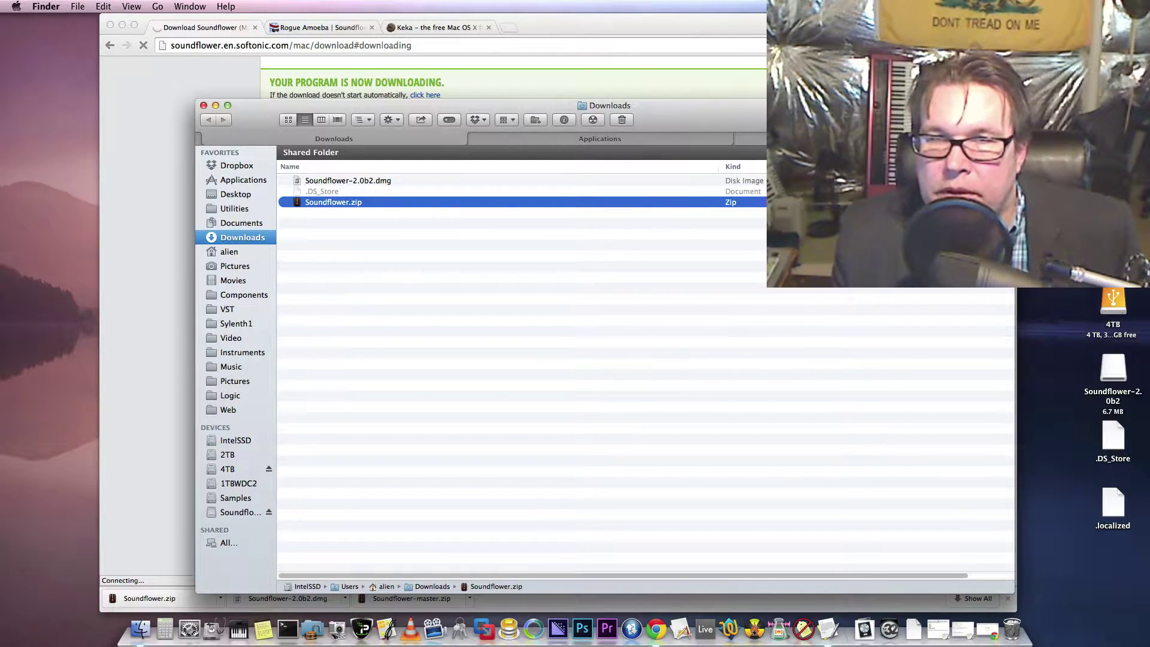
pyautogui.click(348, 180)
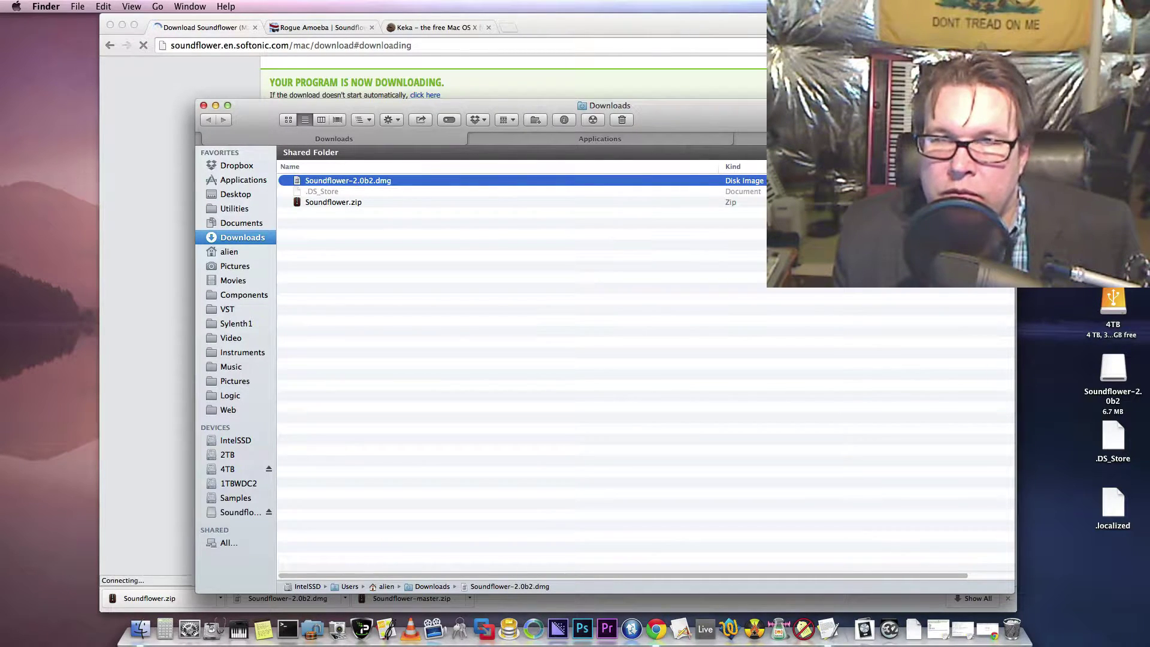
pyautogui.rightClick(330, 203)
pyautogui.moveTo(407, 221)
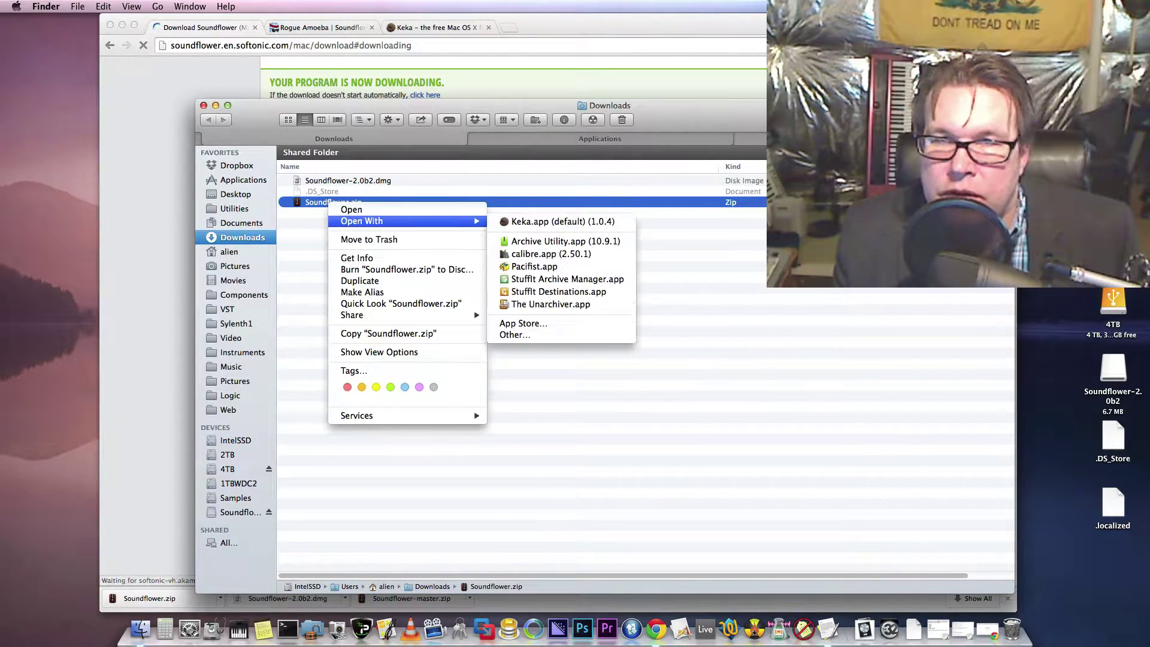
pyautogui.click(534, 219)
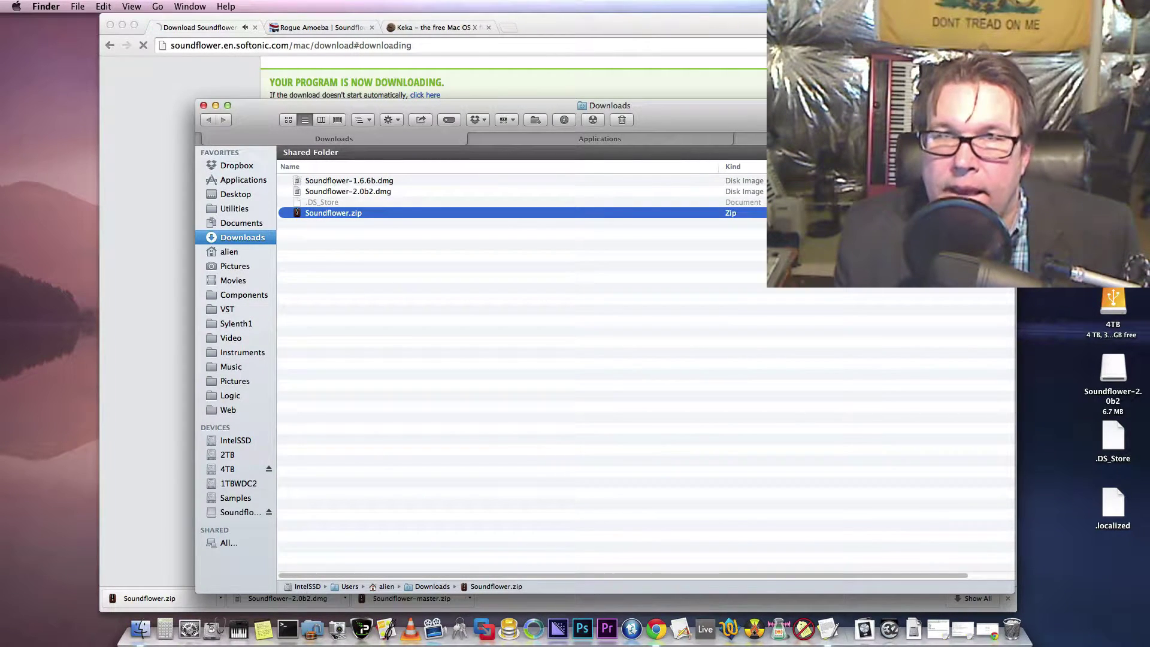
# Close the Soundflower download page, arrange the browser and Downloads windows on the desktop, and clear the file selection.
pyautogui.moveTo(719, 105)
pyautogui.mouseDown()
pyautogui.moveTo(746, 163)
pyautogui.moveTo(726, 118)
pyautogui.mouseUp()
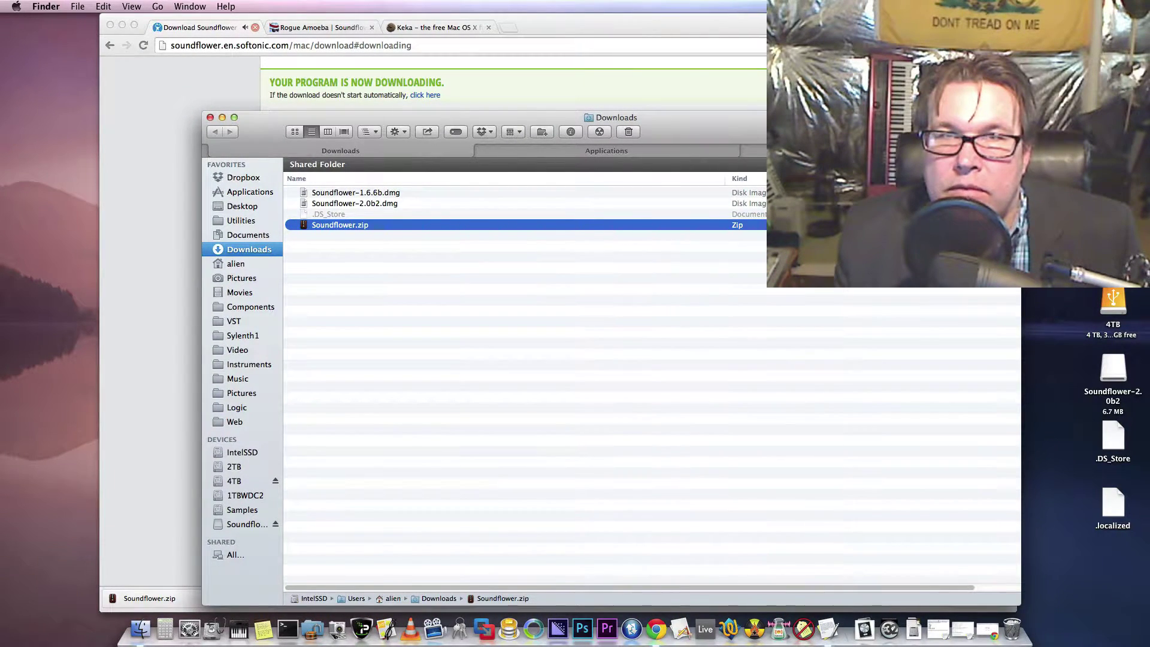
pyautogui.click(255, 27)
pyautogui.moveTo(539, 24); pyautogui.dragTo(509, 322)
pyautogui.moveTo(505, 117); pyautogui.dragTo(434, 91)
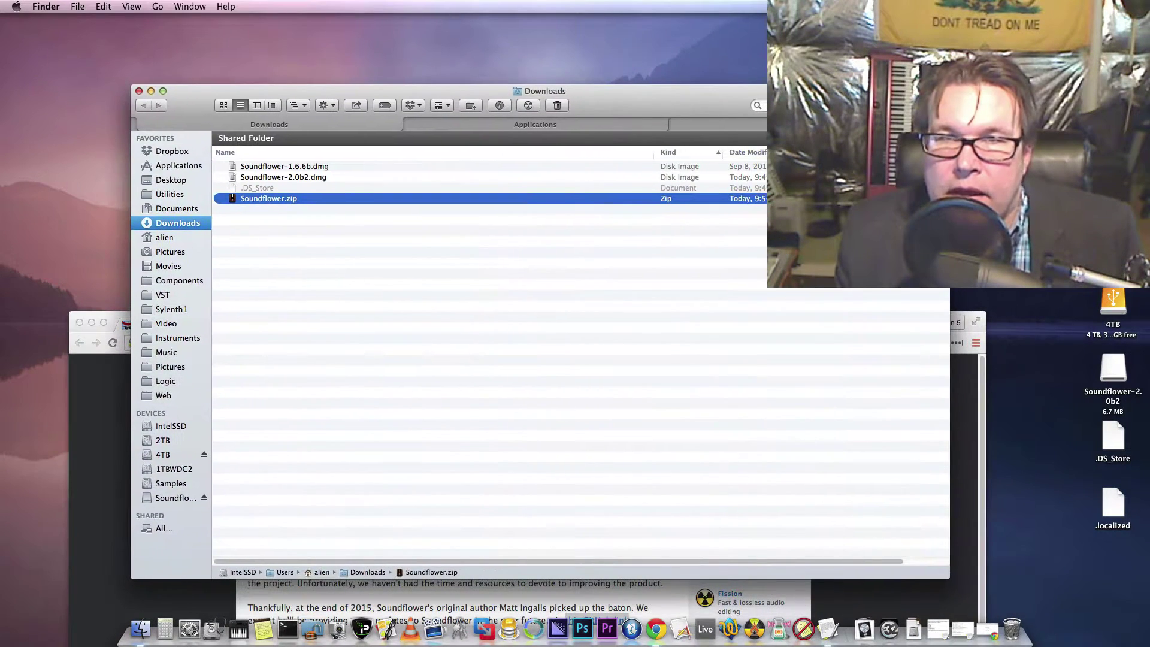
pyautogui.press('super+alt+a')
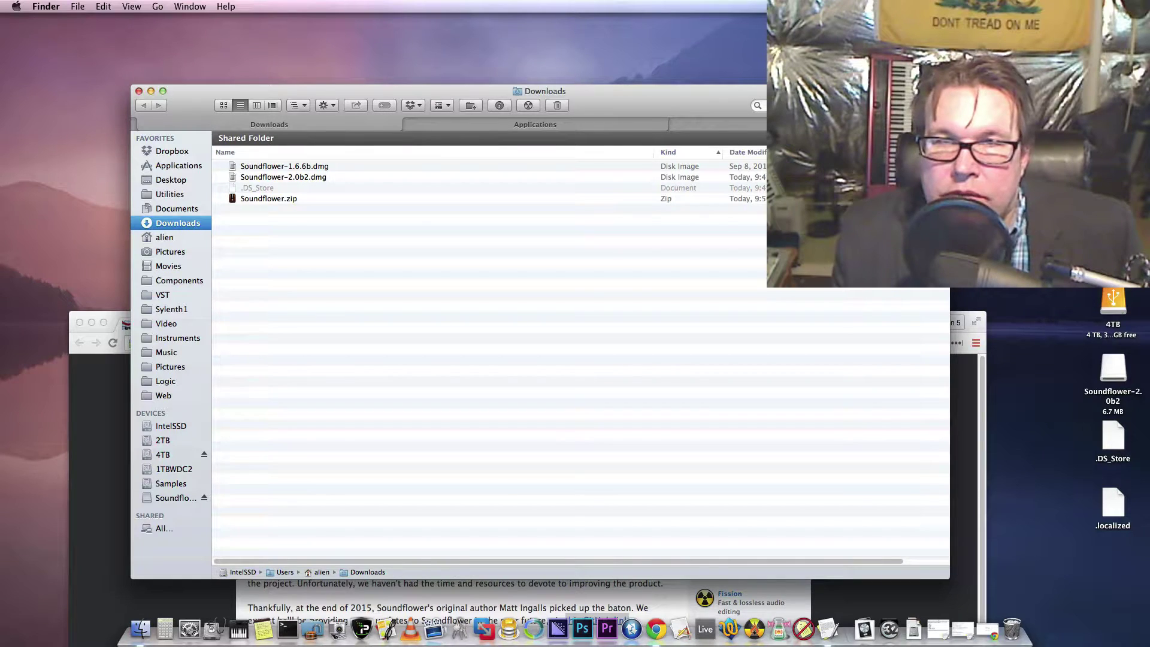
# Check the installed OS X version in About This Mac and close the information window.
pyautogui.click(284, 166)
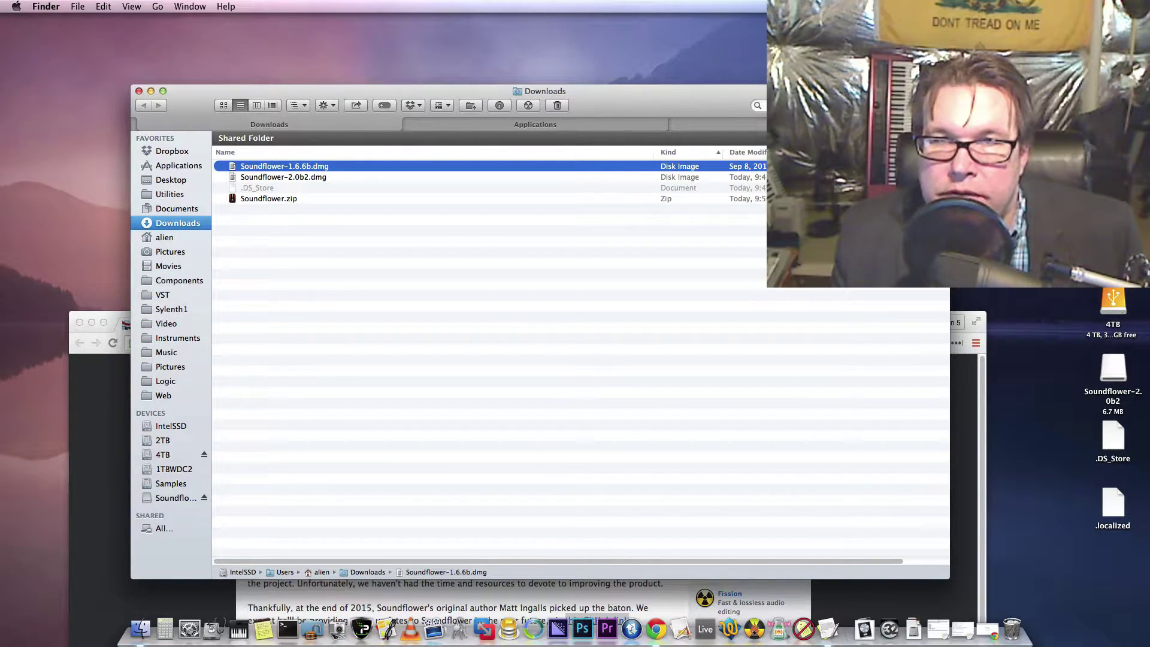
pyautogui.press('super+alt+a')
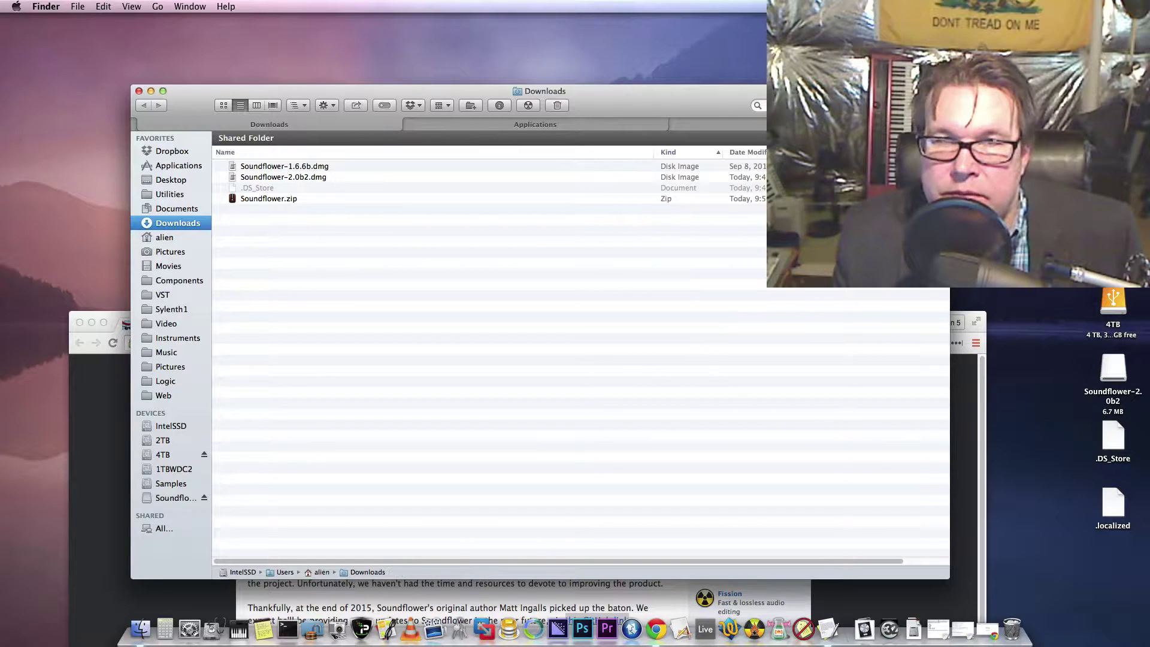
pyautogui.click(16, 7)
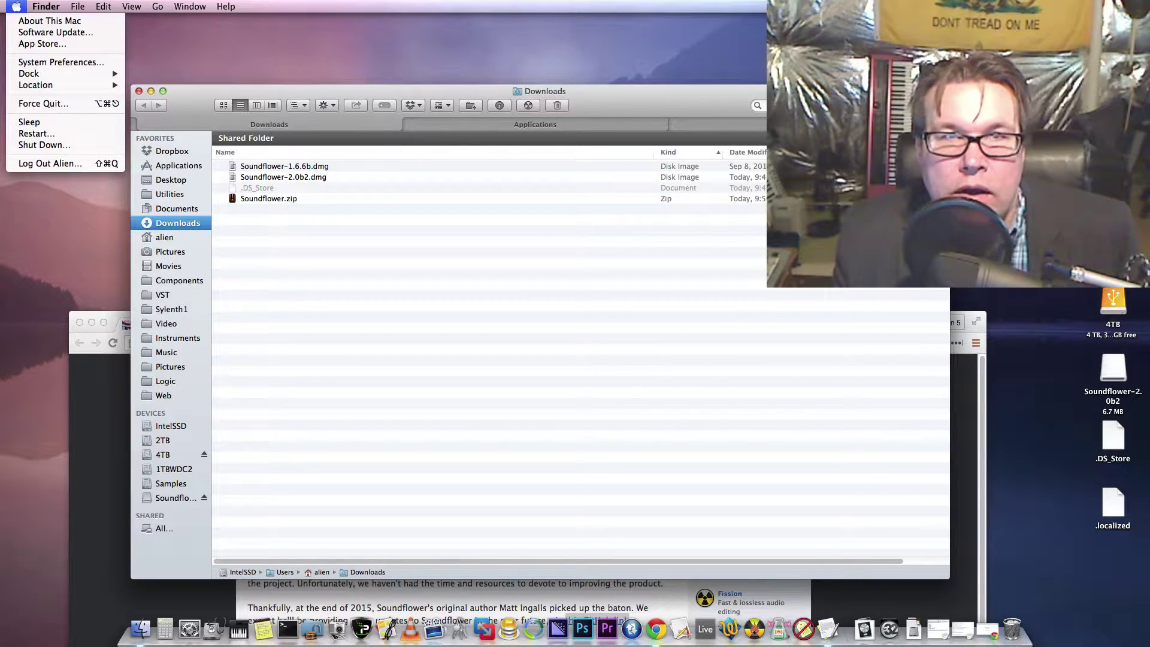
pyautogui.click(49, 21)
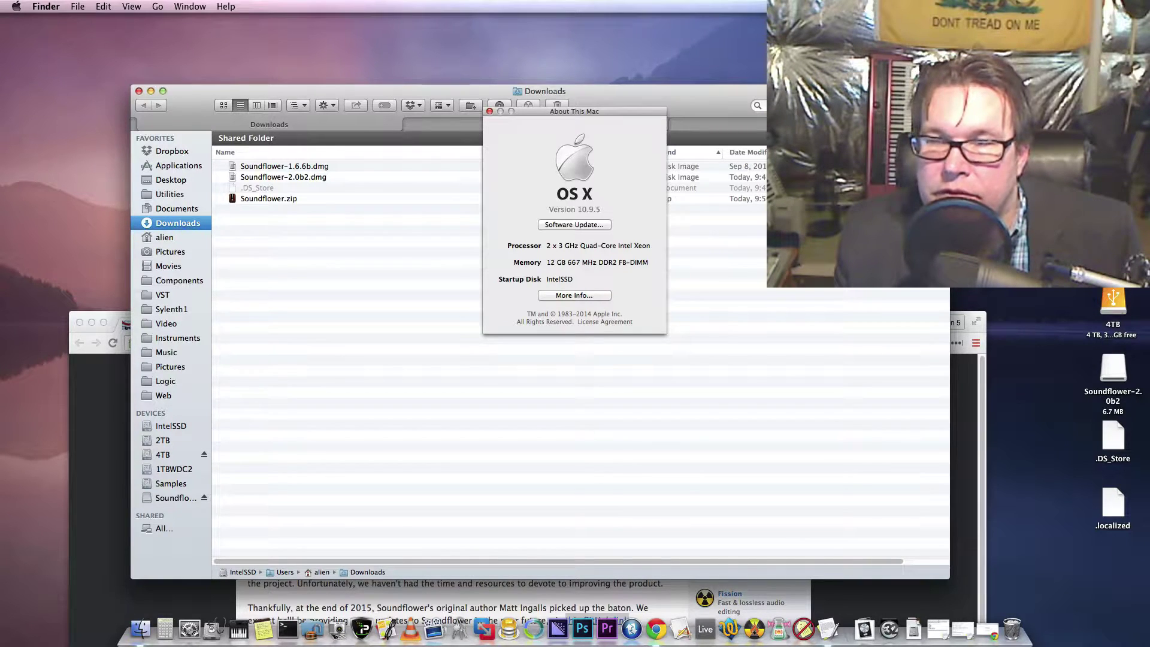
pyautogui.press('super+w')
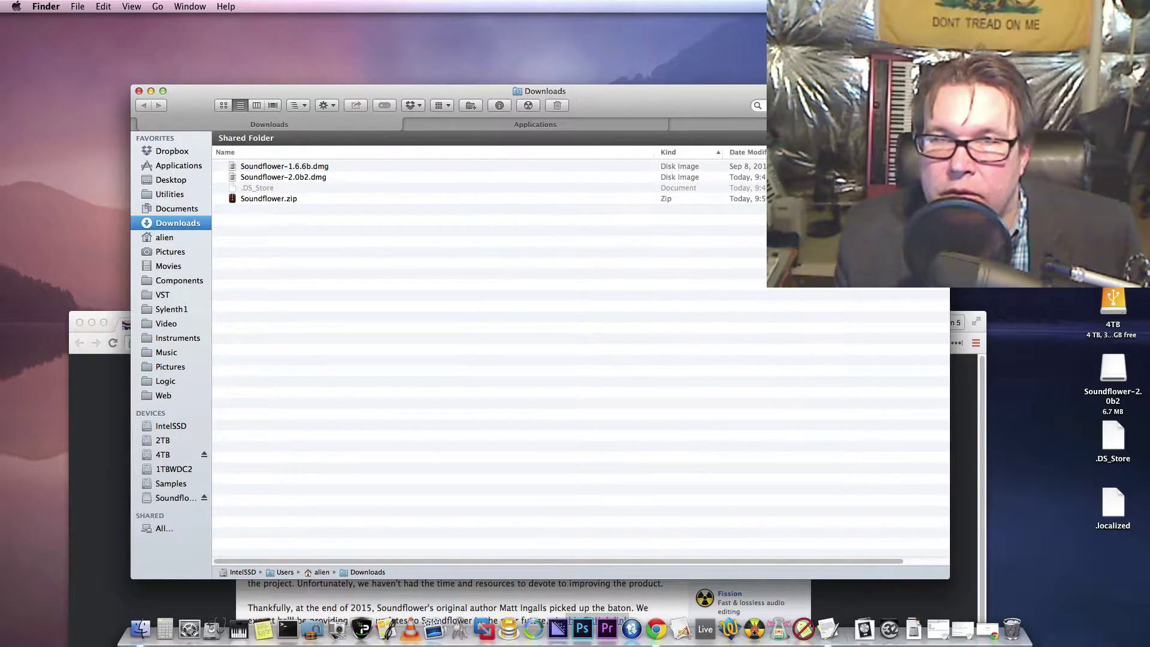
# Open the Soundflower-1.6.6b.dmg disk image from the Downloads folder.
pyautogui.click(284, 166)
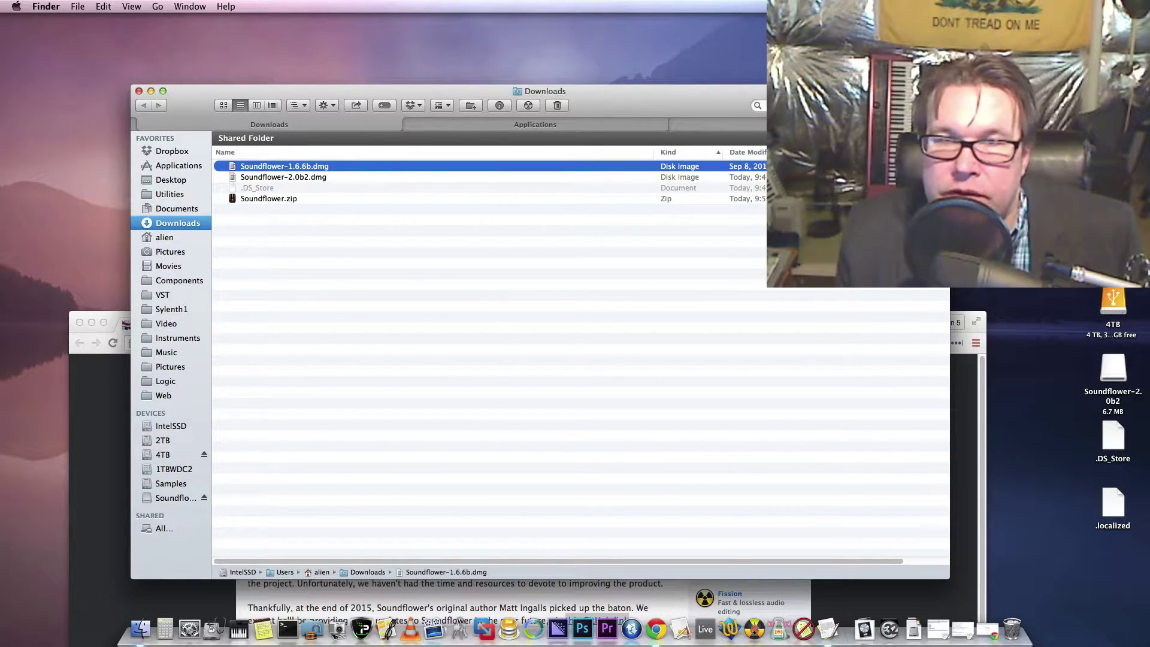
pyautogui.rightClick(302, 168)
pyautogui.moveTo(399, 185)
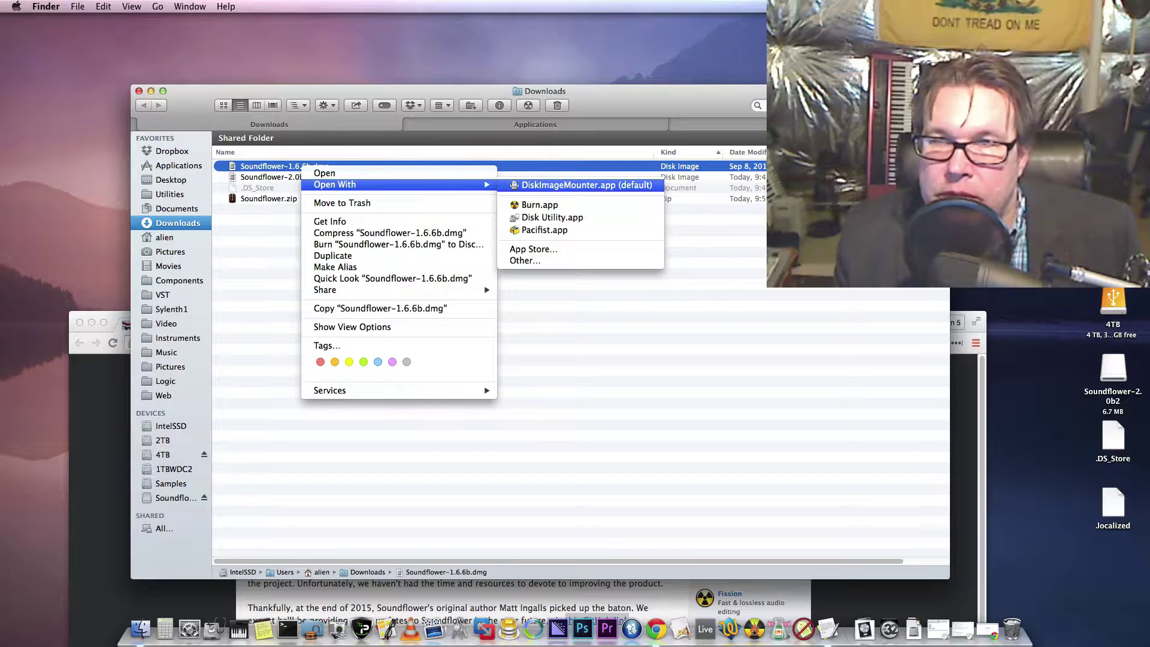
pyautogui.click(324, 173)
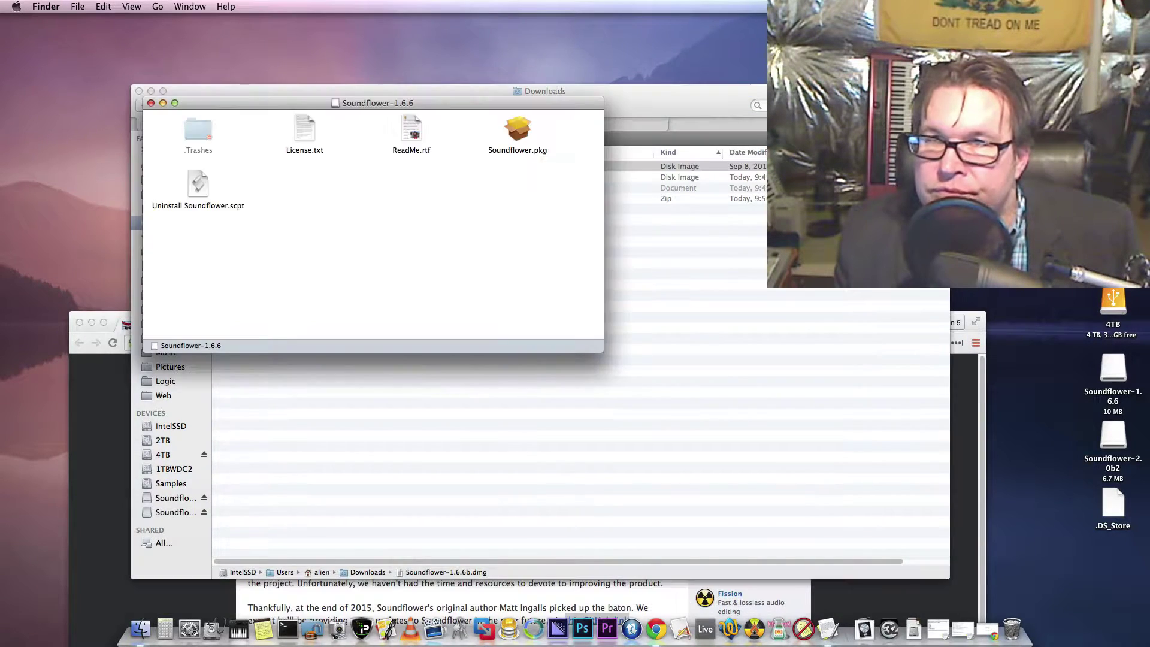
# Launch the Soundflower.pkg installer from the mounted disk image and continue despite the package's expired certificate.
pyautogui.click(517, 133)
pyautogui.rightClick(516, 130)
pyautogui.click(533, 142)
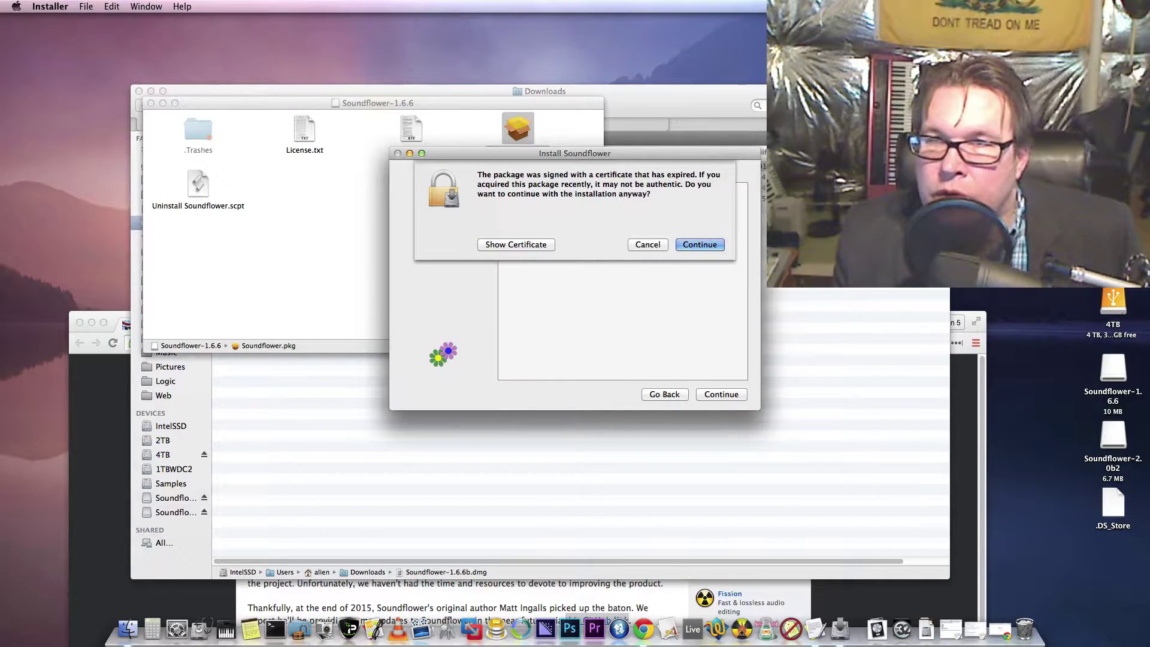
pyautogui.press('Return')
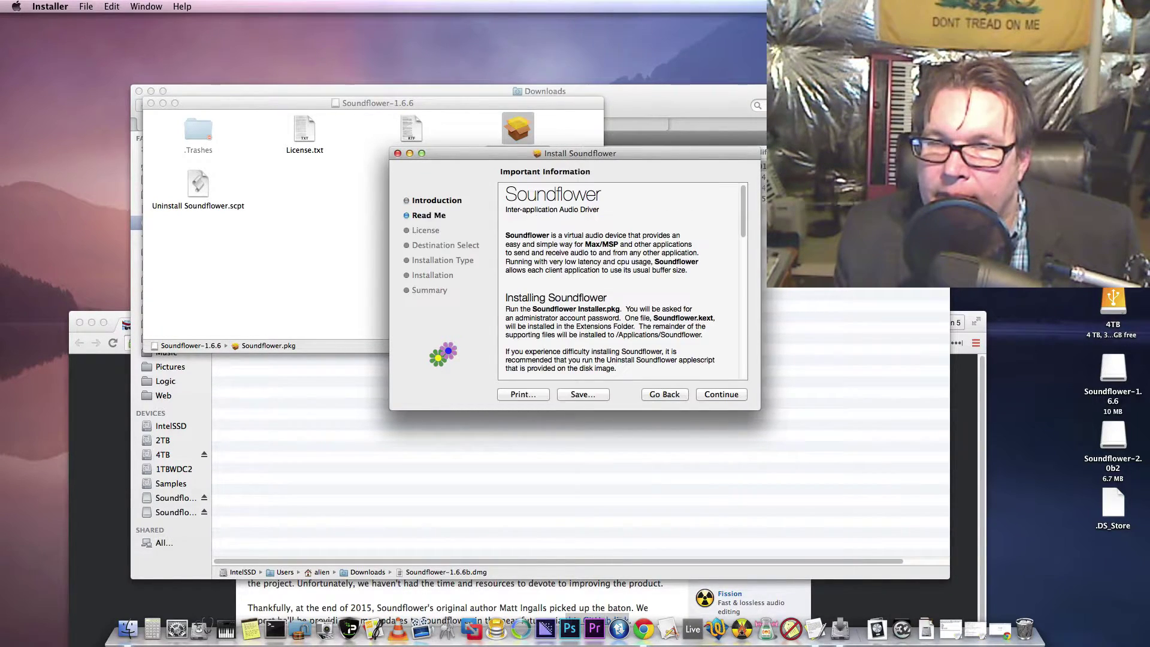
# Proceed past the Read Me, accept the software license and show the custom install options.
pyautogui.press('Return')
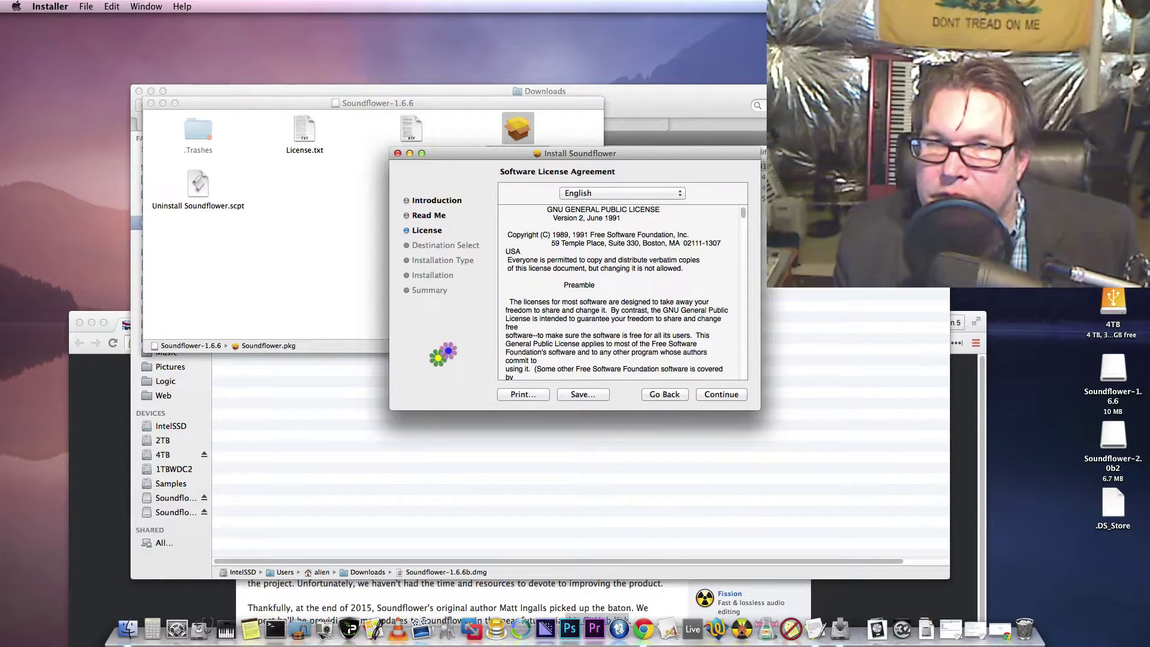
pyautogui.press('Return')
pyautogui.press('Return')
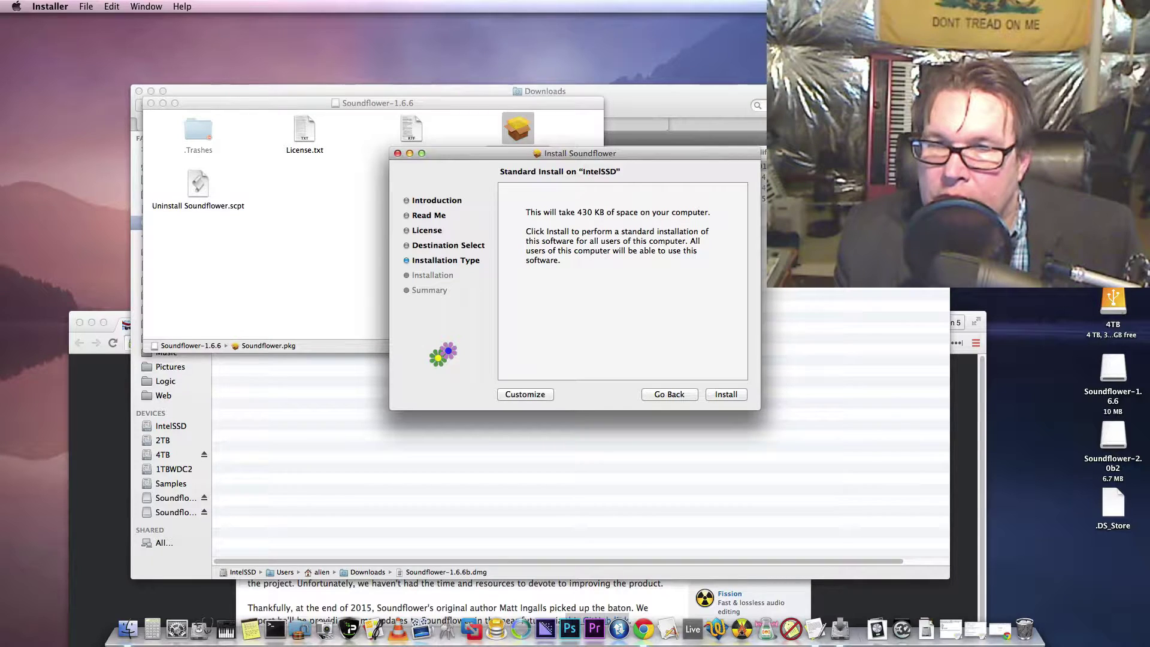
pyautogui.click(525, 394)
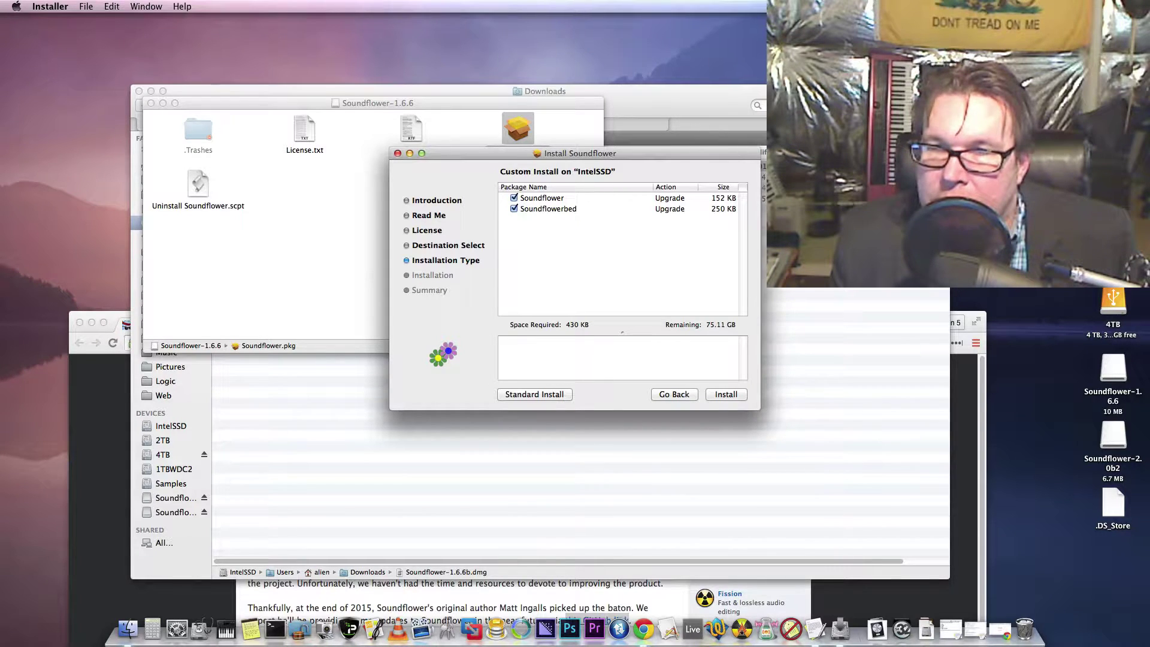
# Install Soundflower and Soundflowerbed, authorizing with the account password and agreeing to the required restart.
pyautogui.press('Return')
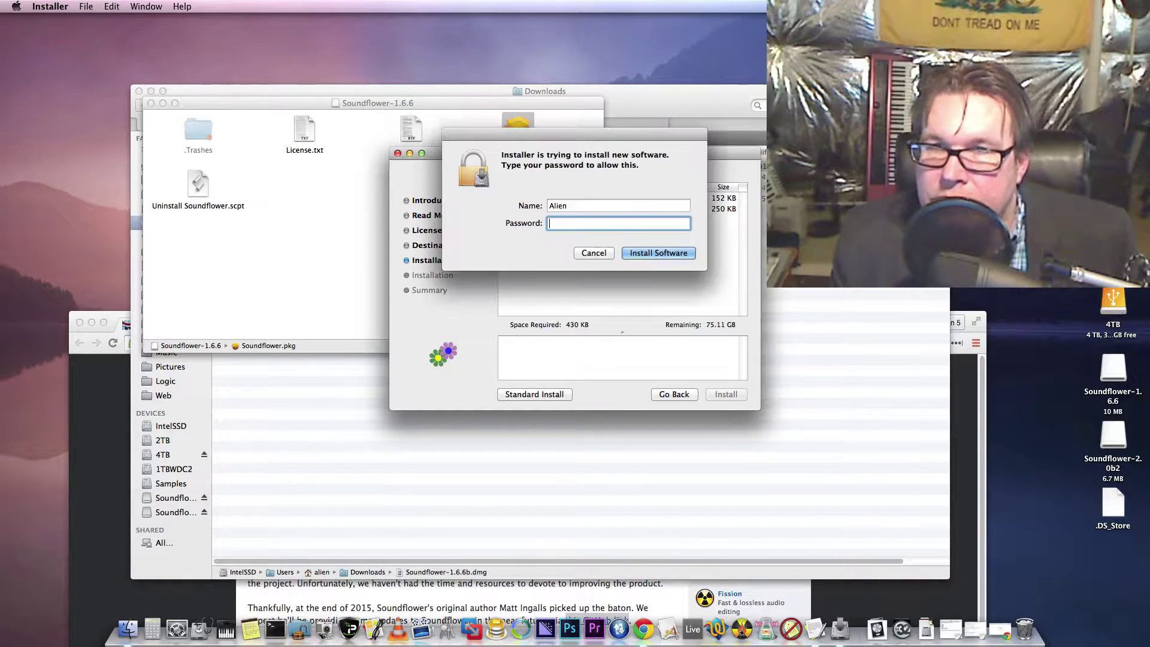
pyautogui.write('********')
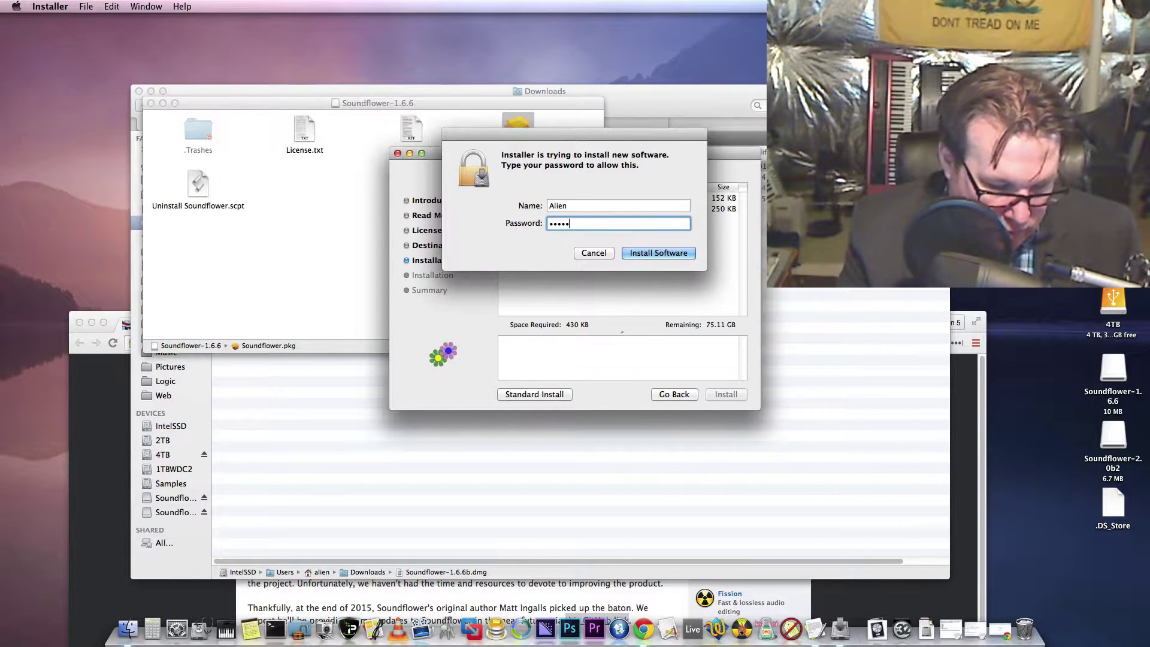
pyautogui.press('Return')
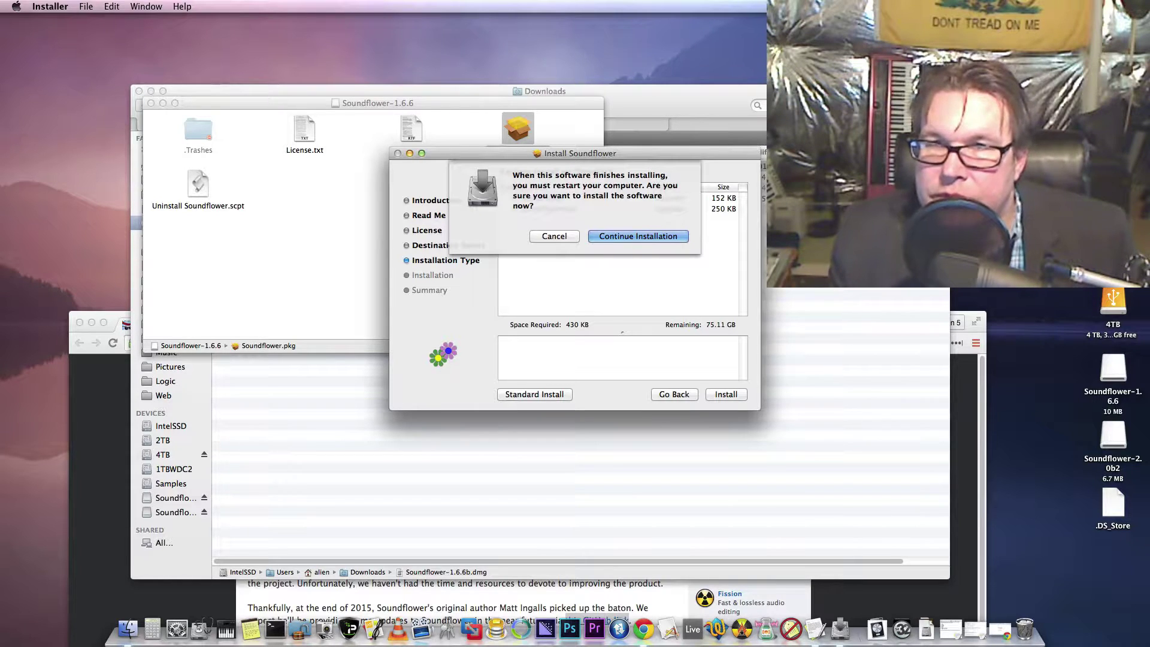
pyautogui.press('Return')
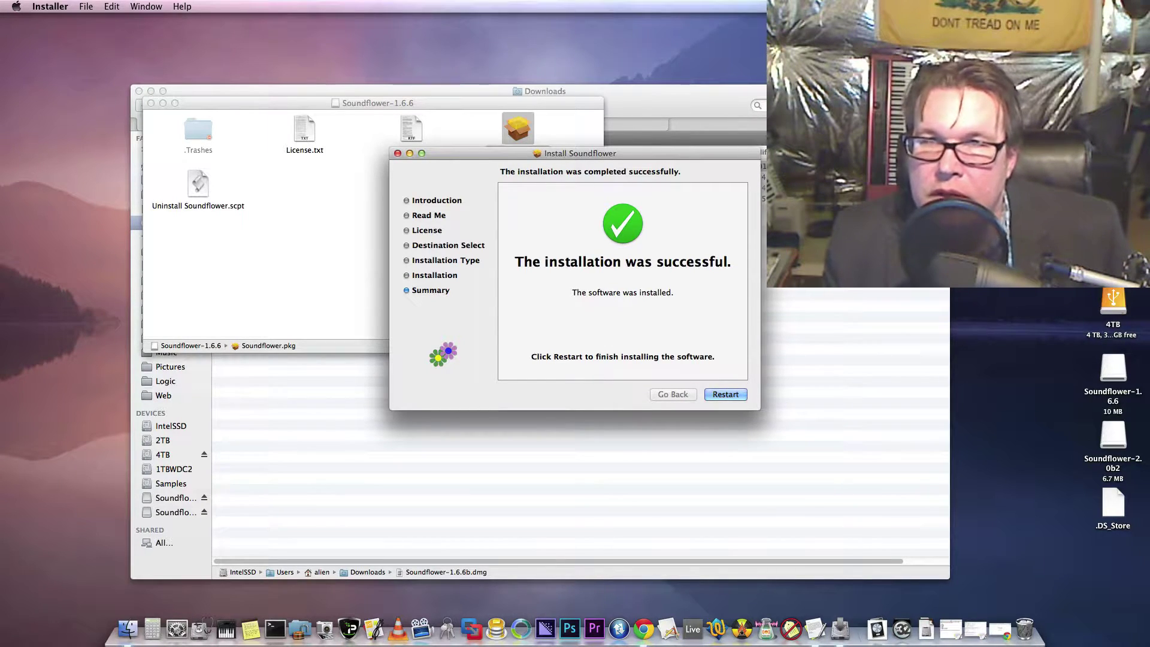
# Move the installer window aside, close the Soundflower-1.6.6 disk image window and return to the Downloads folder.
pyautogui.moveTo(578, 153); pyautogui.dragTo(607, 261)
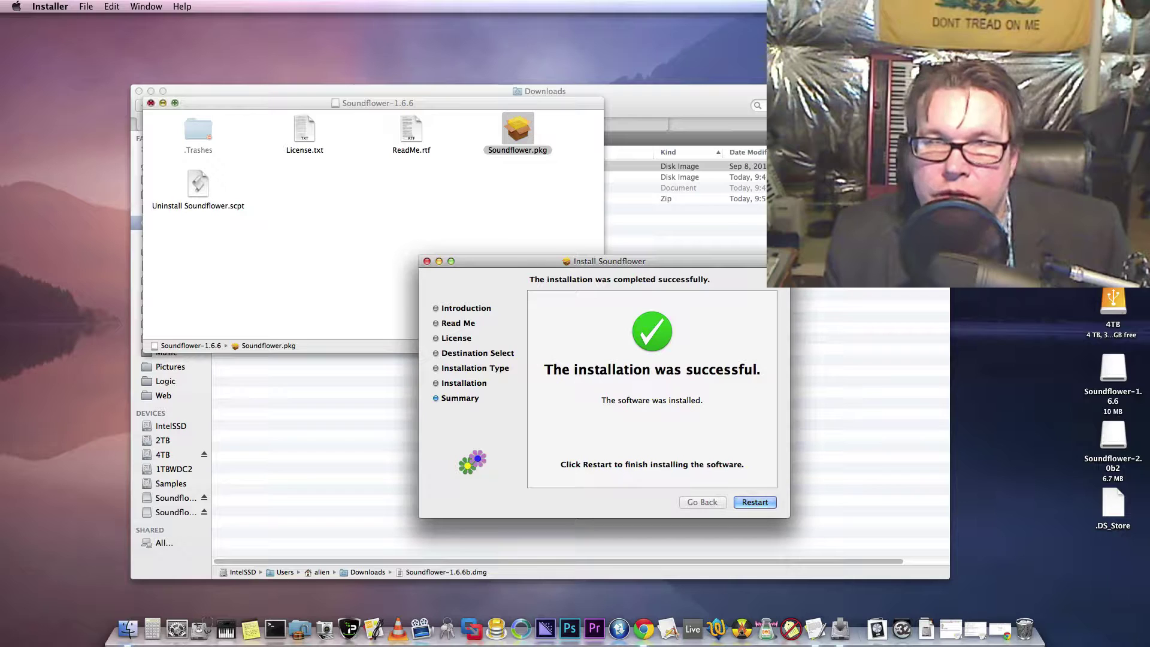
pyautogui.click(151, 103)
pyautogui.press('super+Tab')
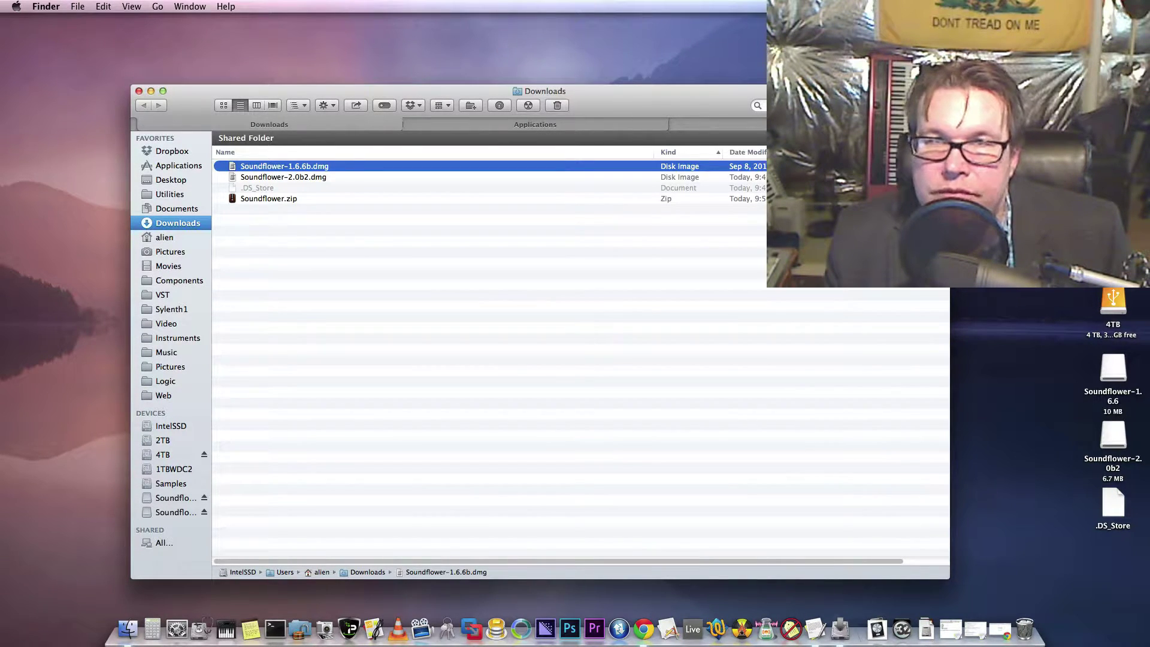
# Close the Downloads window, move the Soundflower installer aside and dismiss its restart alert.
pyautogui.click(139, 91)
pyautogui.moveTo(604, 261); pyautogui.dragTo(466, 211)
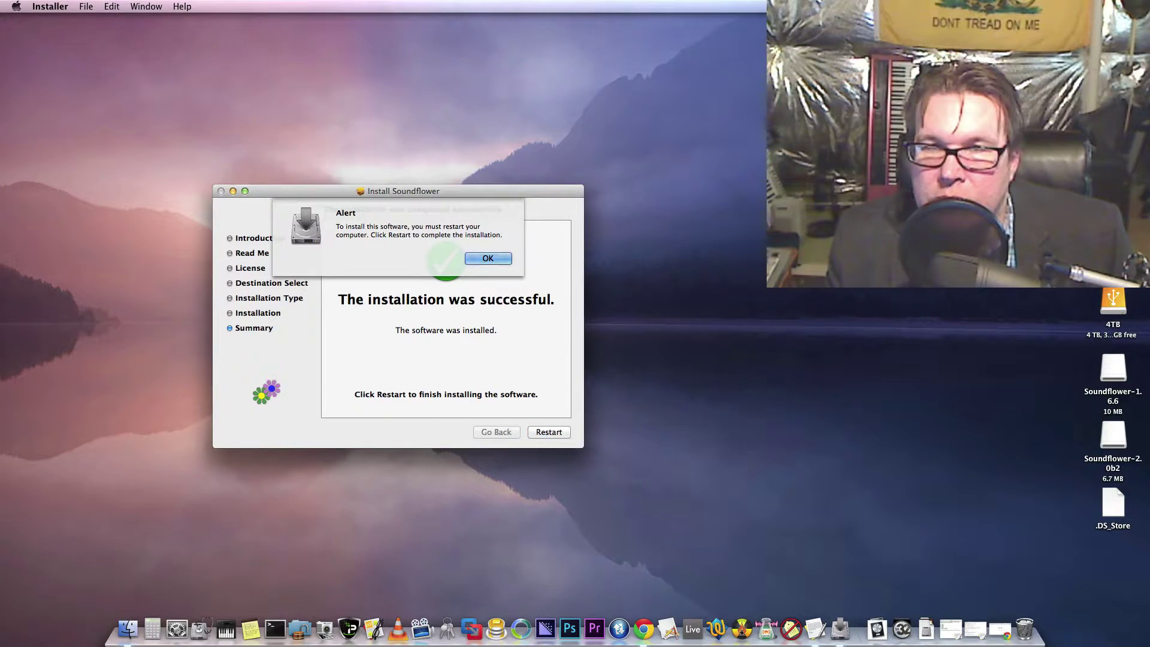
pyautogui.press('Return')
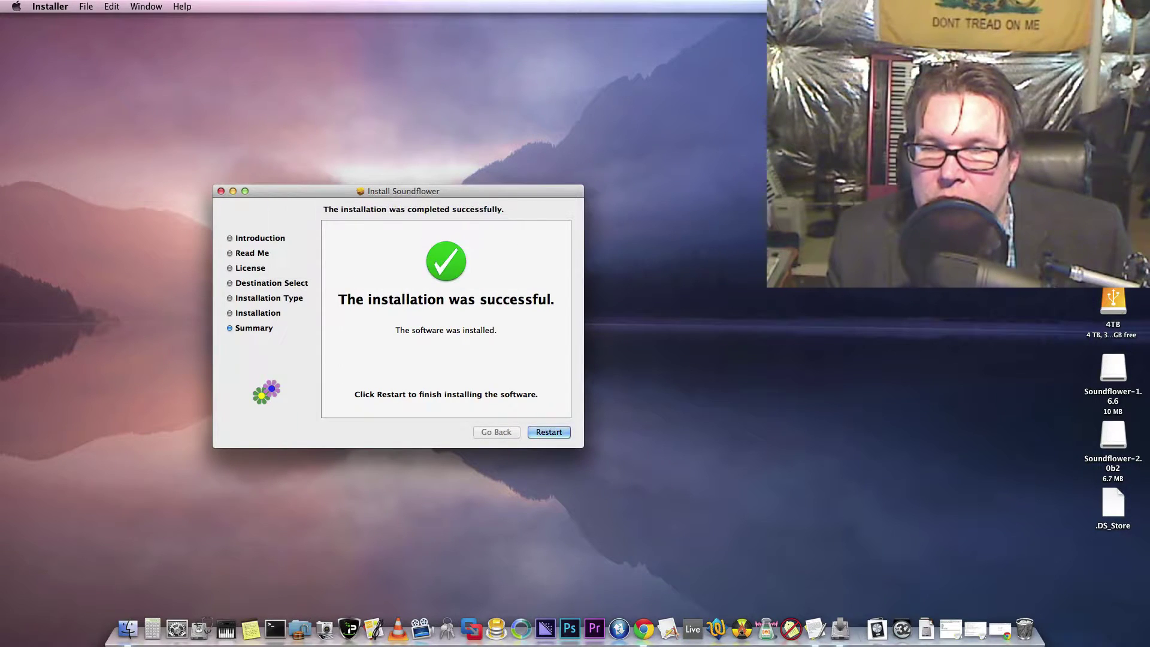
# Force quit the Installer application instead of restarting, and close the Force Quit Applications window.
pyautogui.click(16, 7)
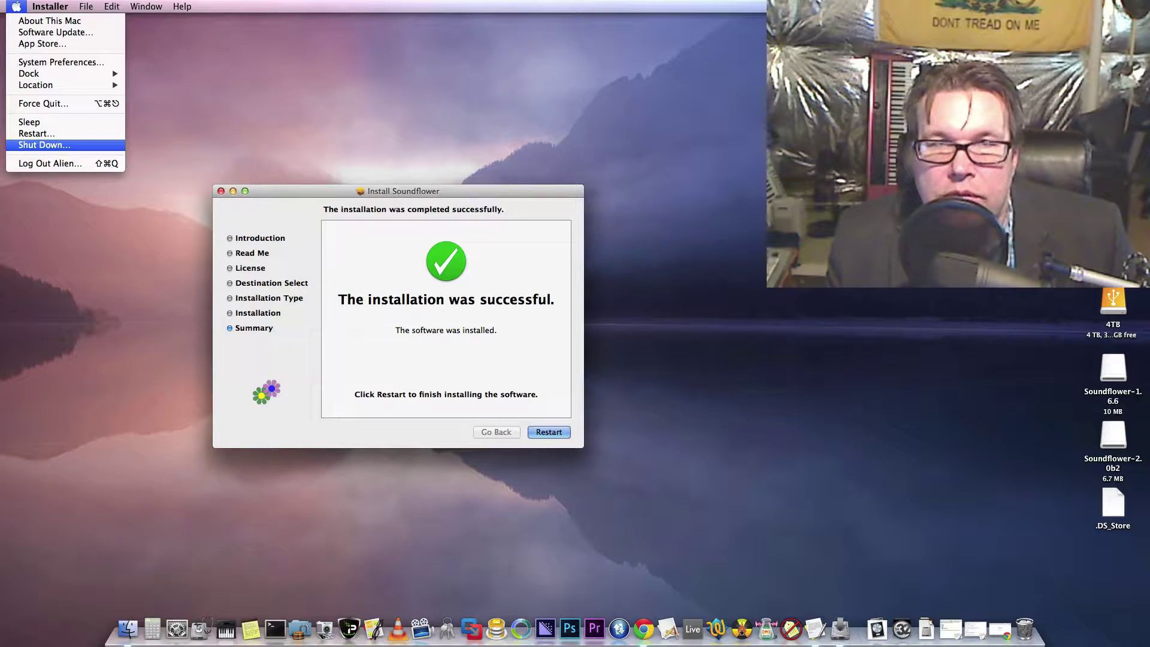
pyautogui.click(43, 103)
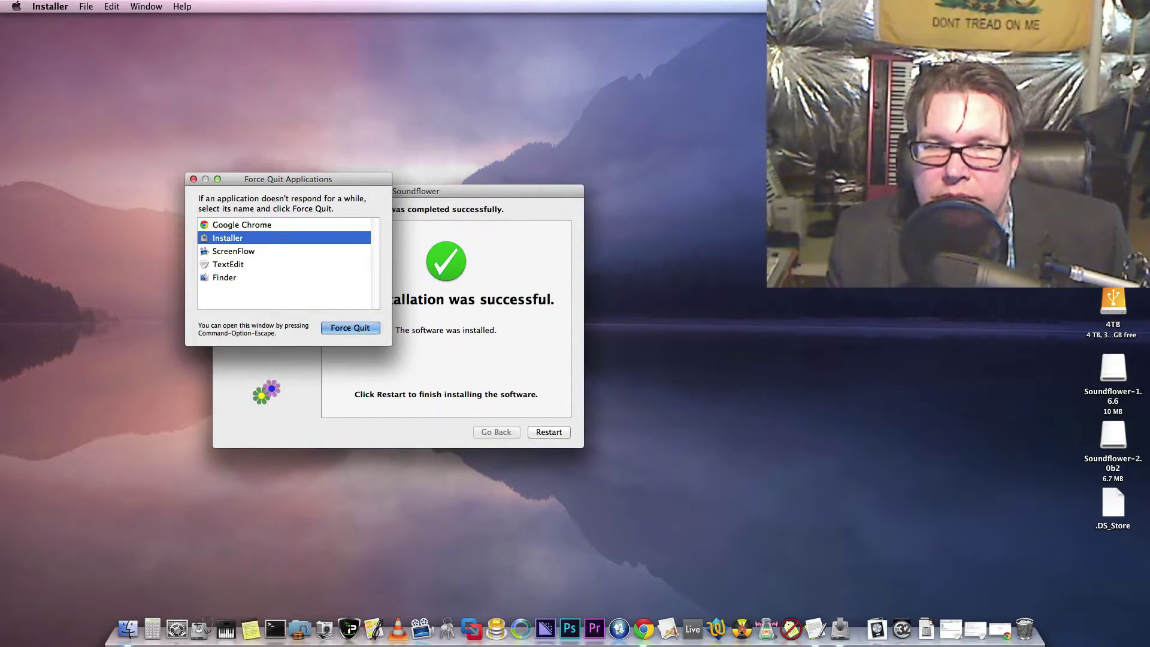
pyautogui.press('Return')
pyautogui.press('Return')
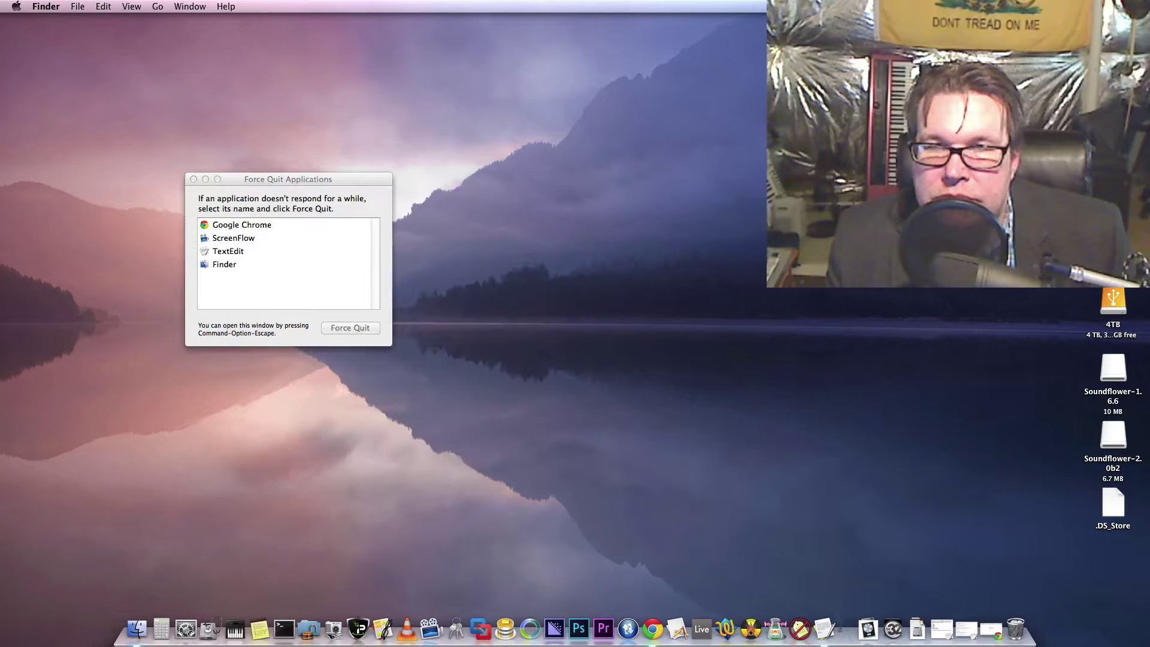
pyautogui.click(193, 179)
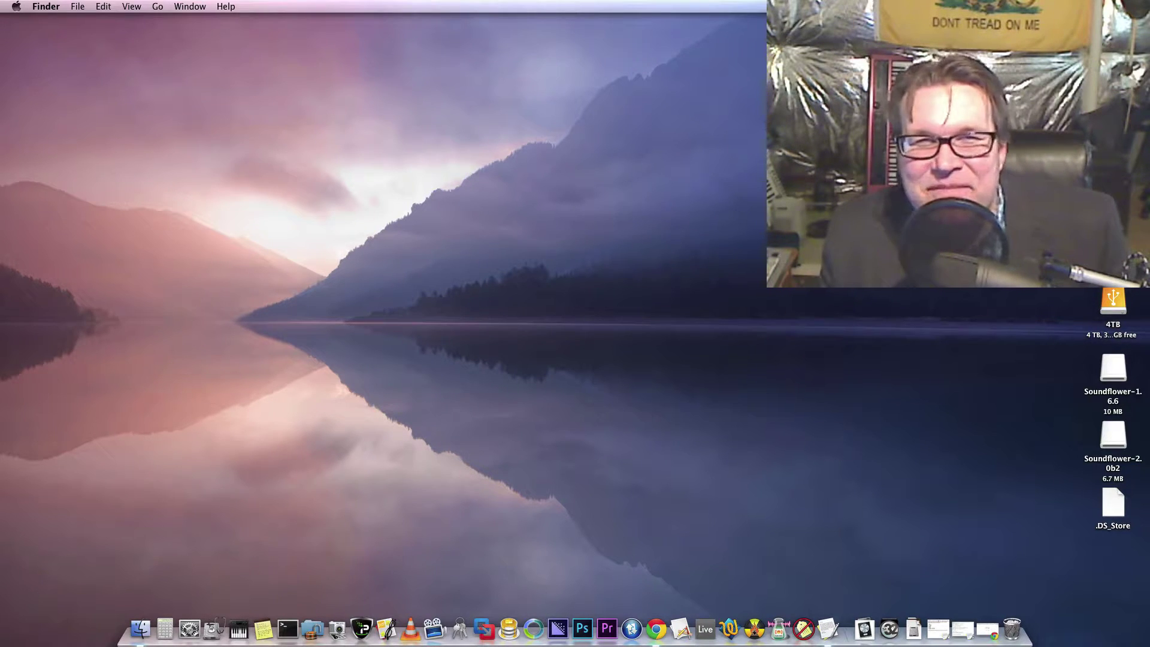
# Eject both mounted Soundflower disk images from the desktop.
pyautogui.moveTo(1038, 447)
pyautogui.mouseDown()
pyautogui.moveTo(1072, 445)
pyautogui.moveTo(1118, 367)
pyautogui.mouseUp()
pyautogui.rightClick(1117, 365)
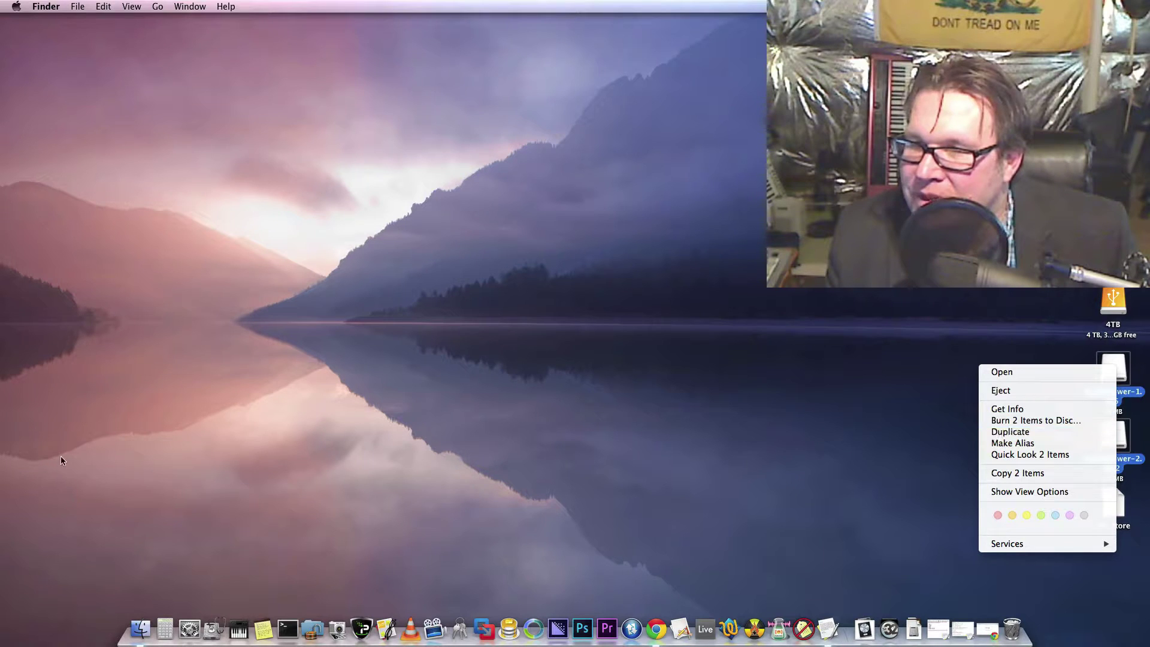
pyautogui.click(1001, 390)
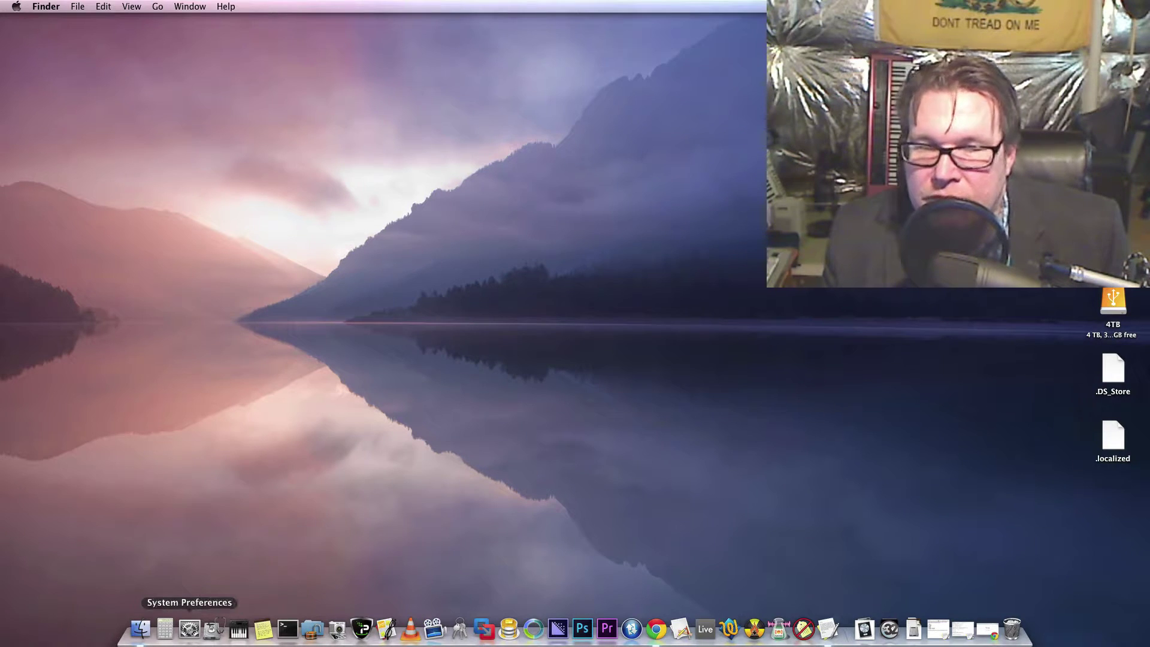
# Set the Mac's sound output device to Soundflower (2ch) in System Preferences and close the preferences window.
pyautogui.click(189, 629)
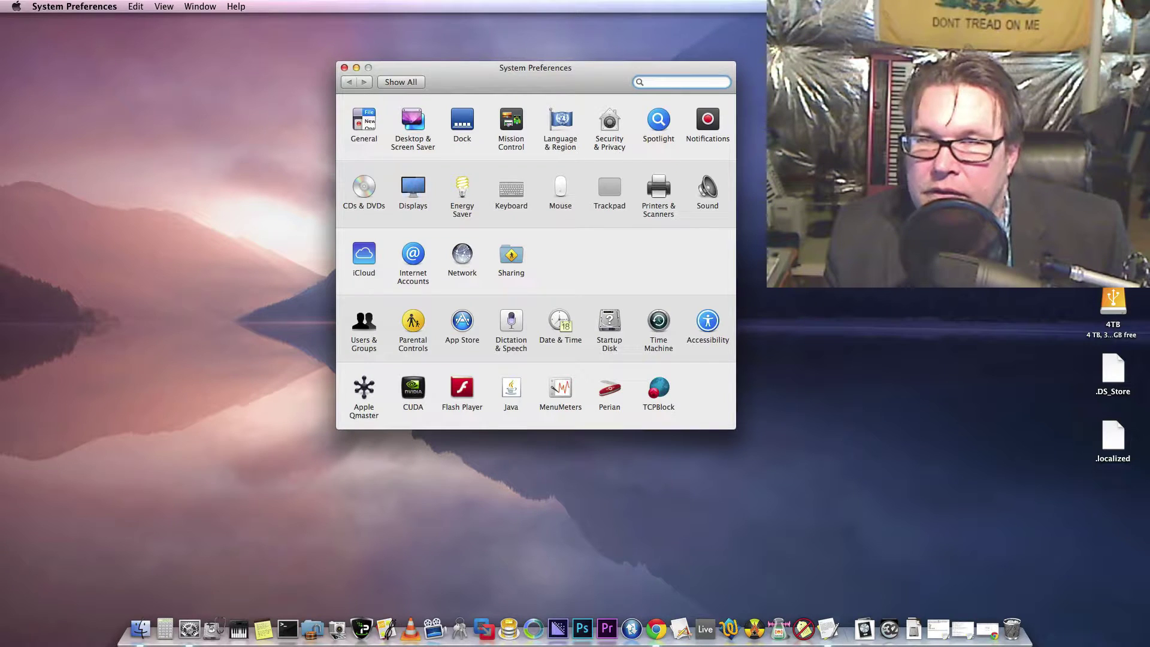
pyautogui.click(707, 192)
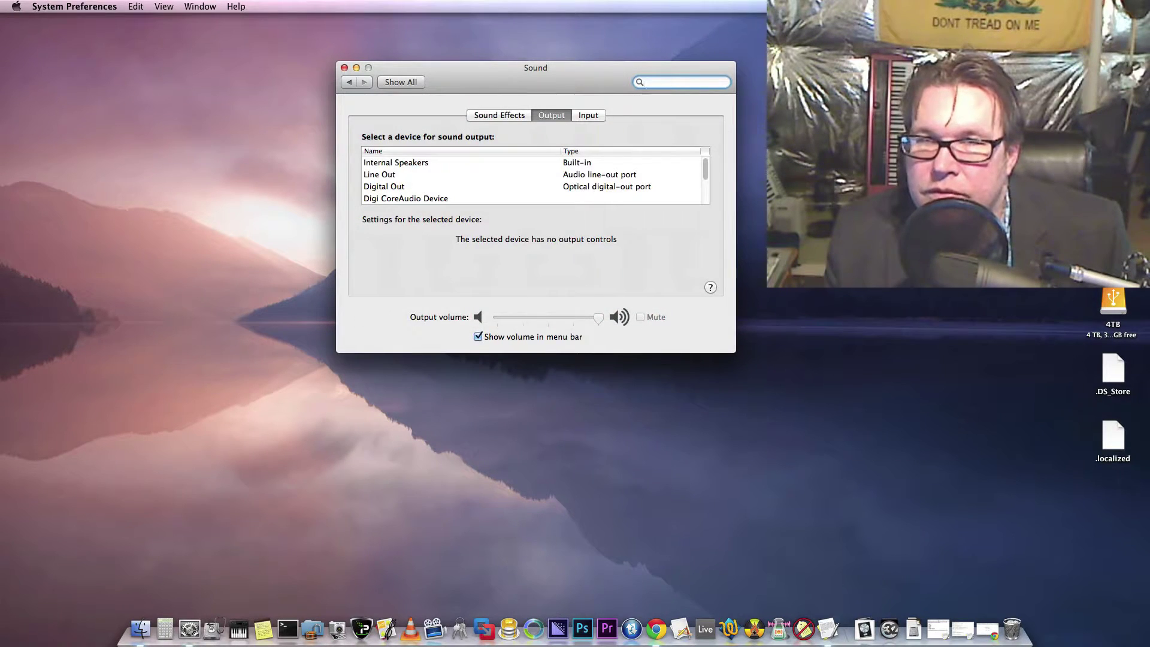
pyautogui.scroll(-4, 531, 180)
pyautogui.scroll(3, 531, 180)
pyautogui.scroll(-3, 530, 180)
pyautogui.click(400, 175)
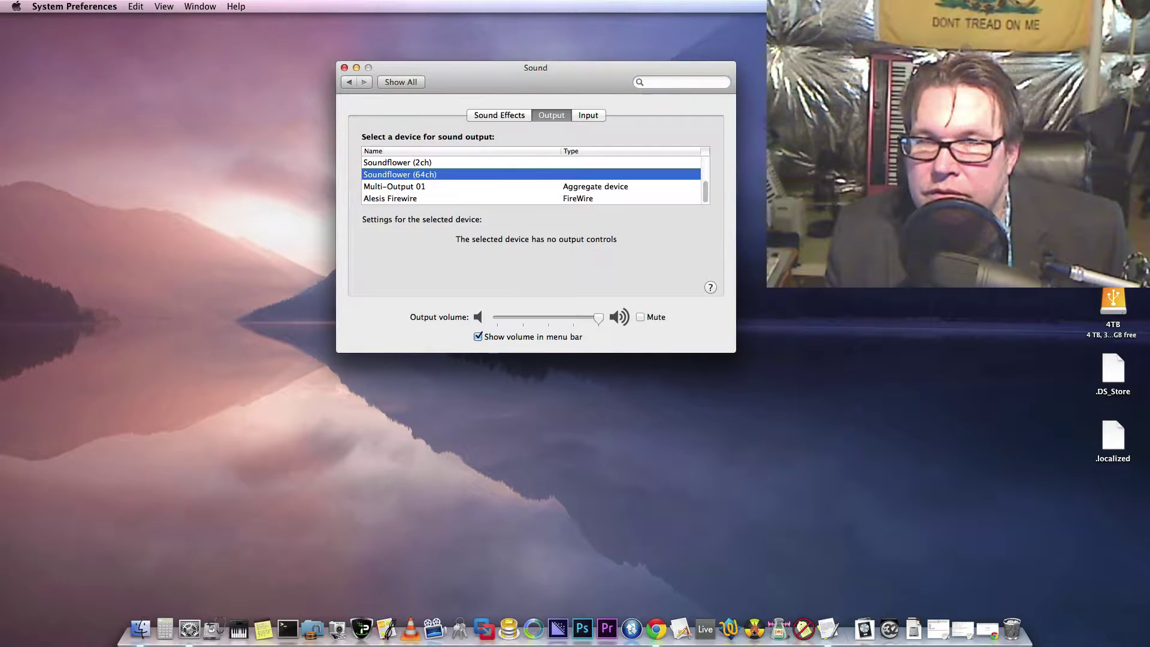
pyautogui.click(397, 162)
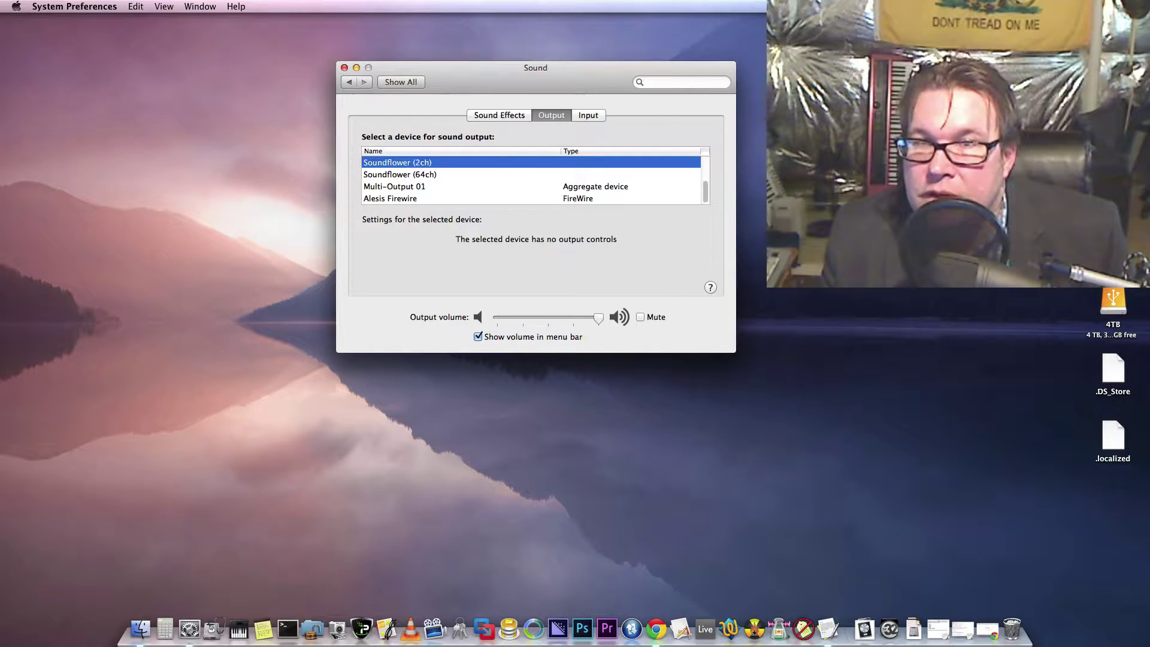
pyautogui.moveTo(536, 67); pyautogui.dragTo(527, 89)
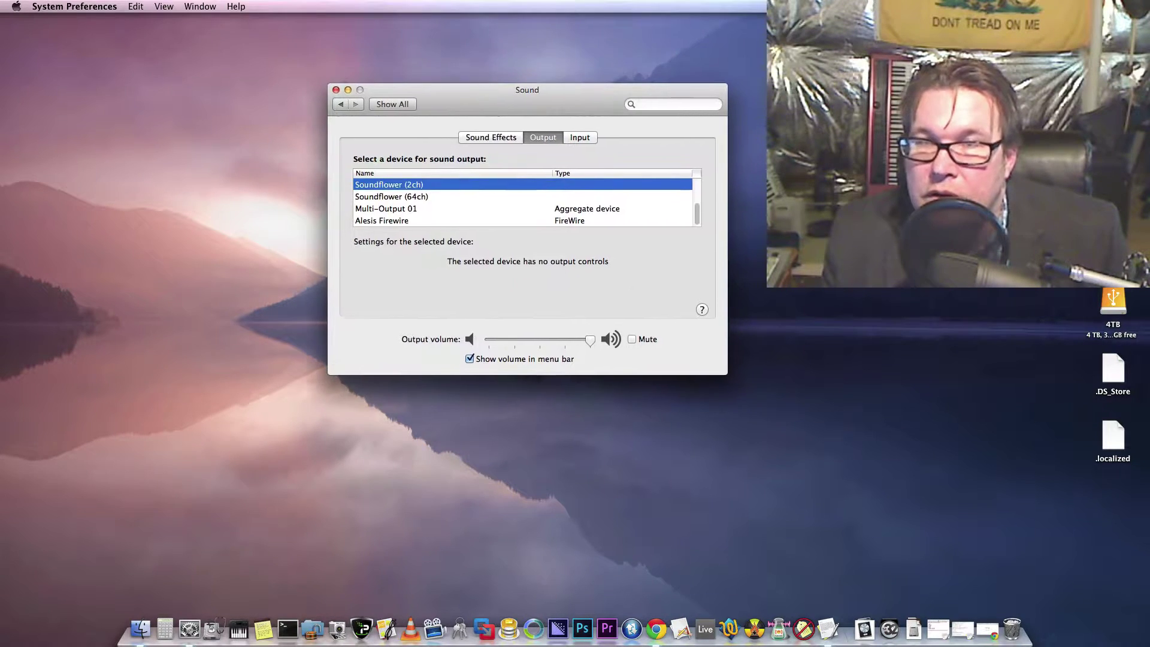
pyautogui.press('super+l')
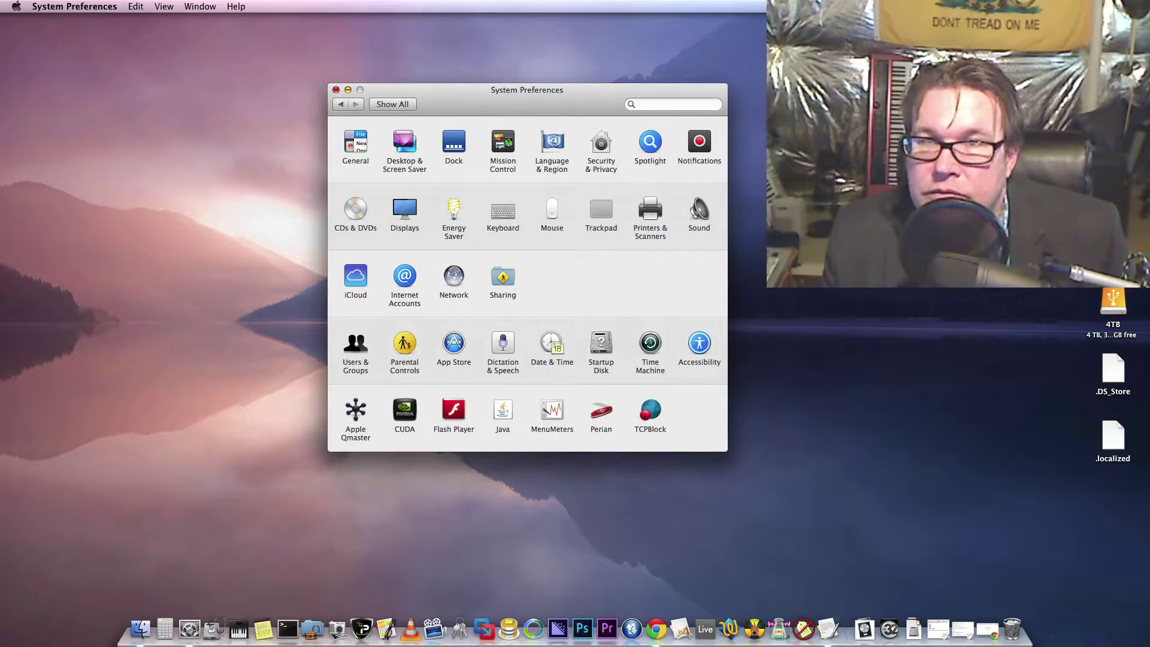
pyautogui.click(336, 90)
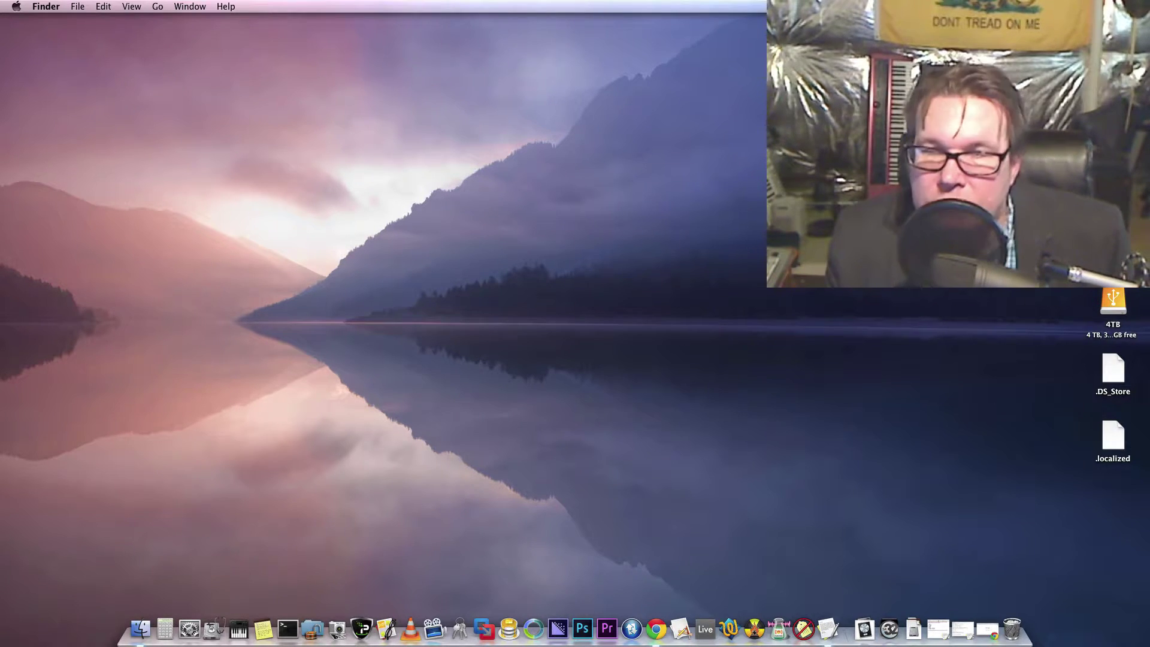
# Reopen System Preferences, check the Soundflower (2ch) selection in the Sound output devices, and quit System Preferences.
pyautogui.click(16, 6)
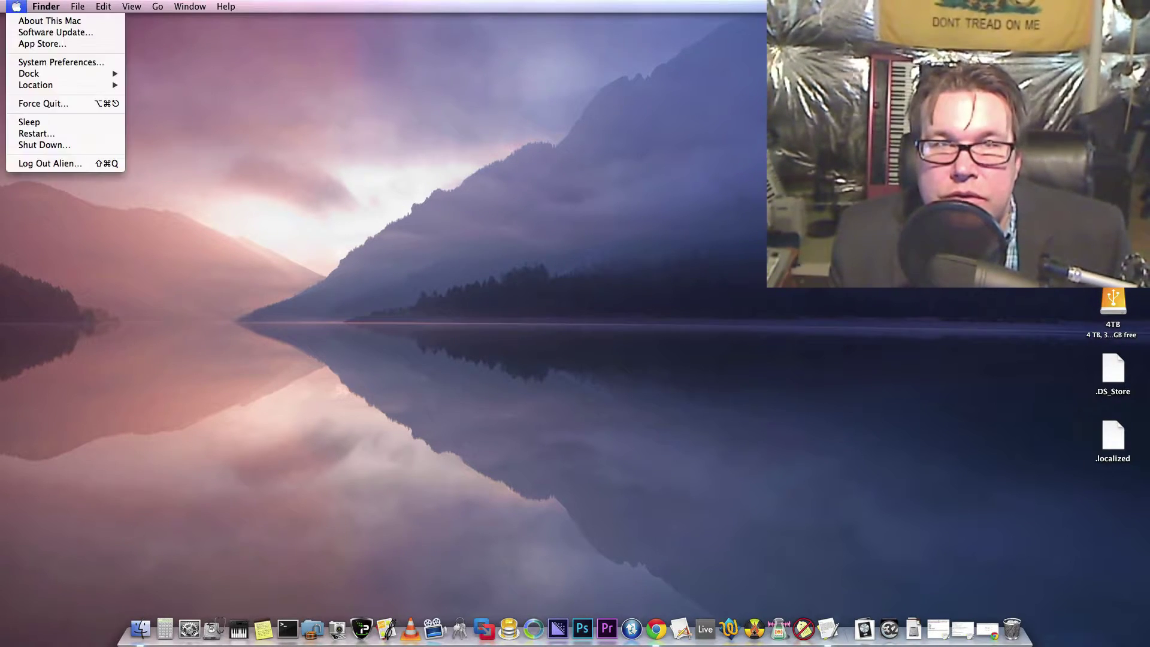
pyautogui.click(60, 62)
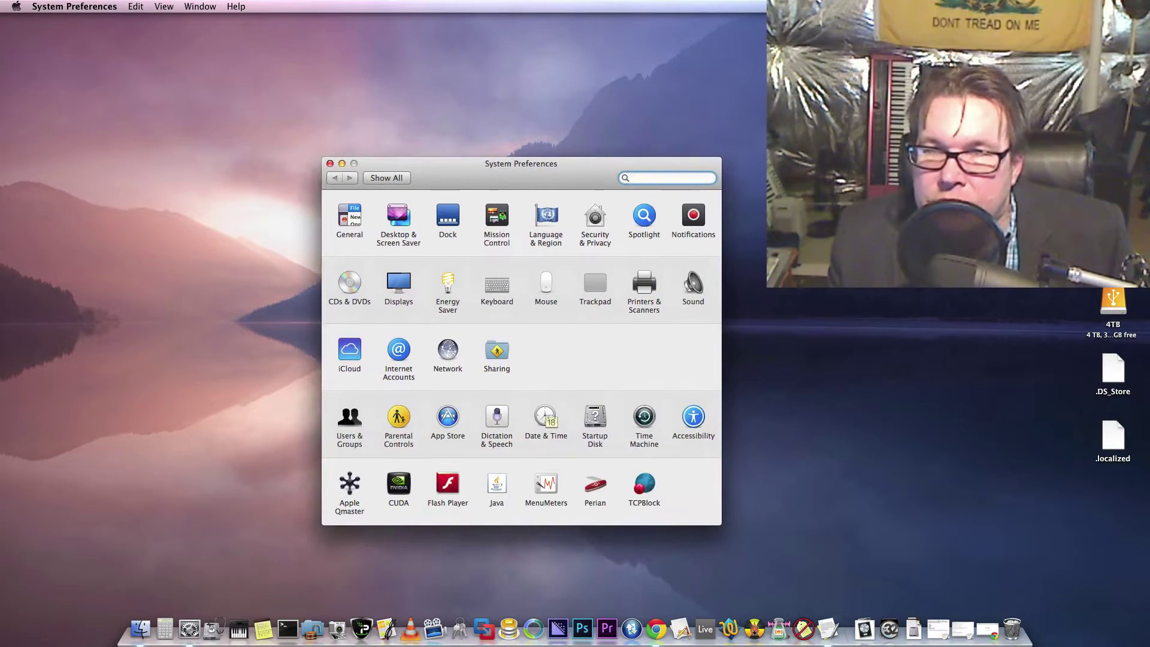
pyautogui.click(693, 288)
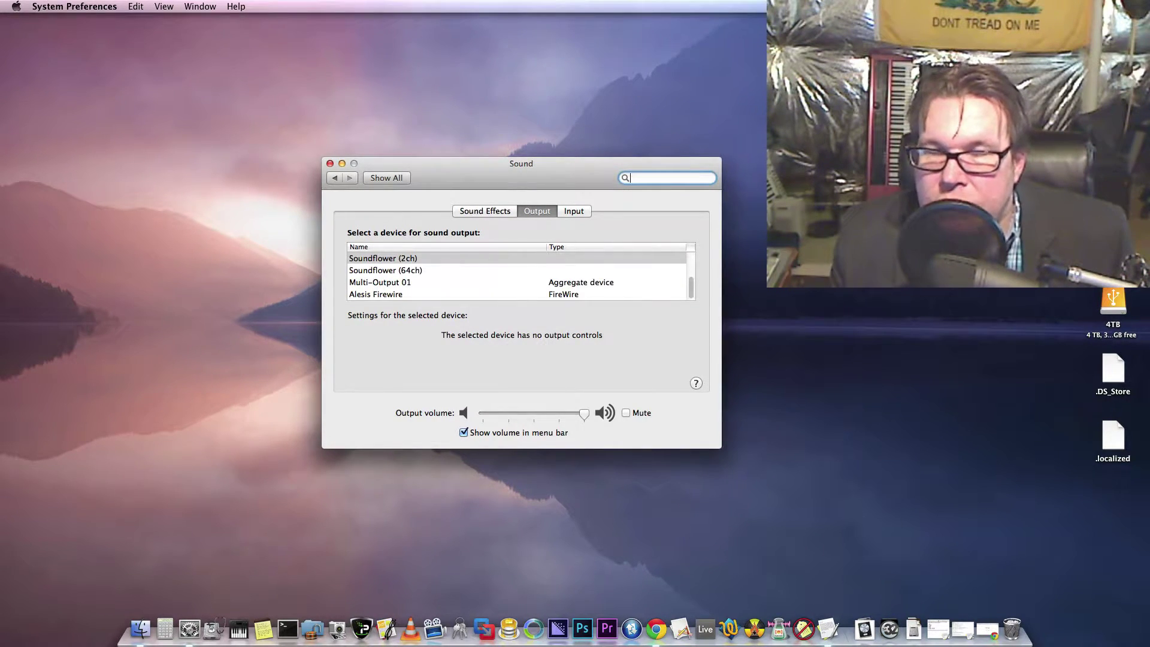
pyautogui.click(383, 258)
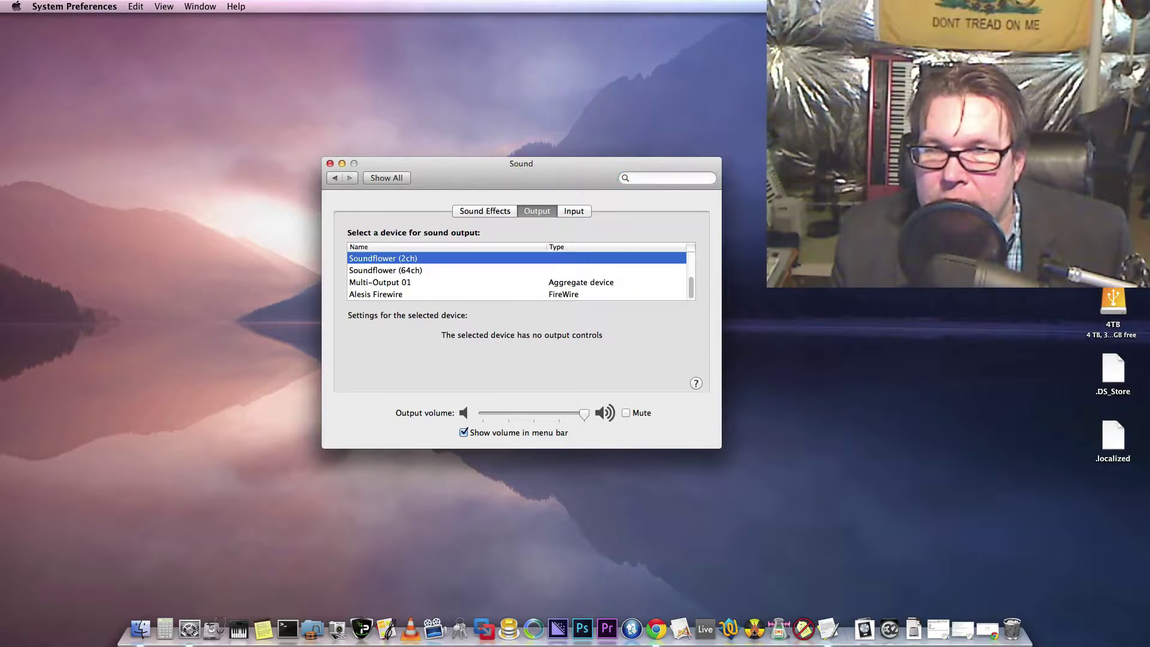
pyautogui.moveTo(521, 164); pyautogui.dragTo(544, 156)
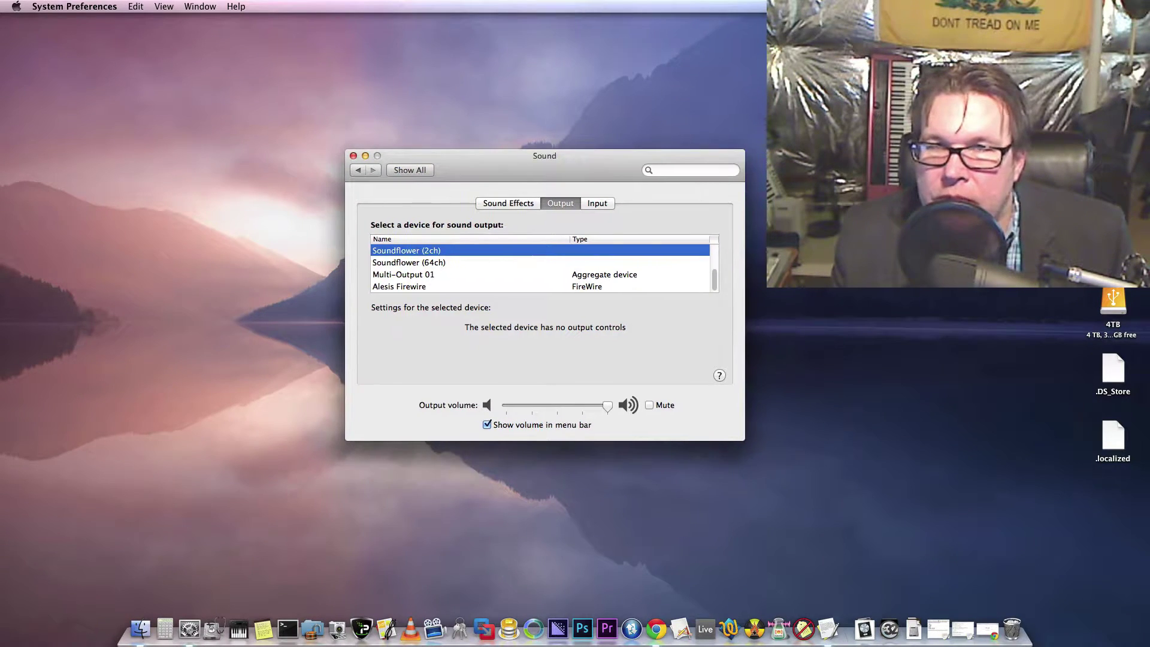
pyautogui.press('super+q')
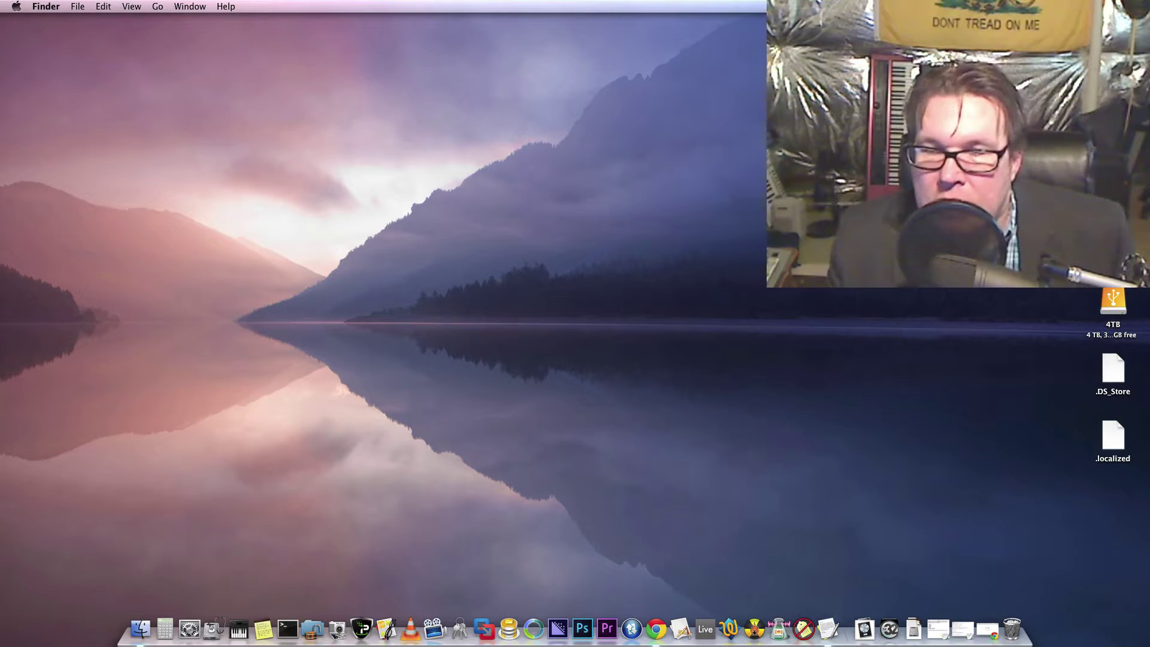
# Launch Logic Pro X and create a new project with one audio track.
pyautogui.click(864, 629)
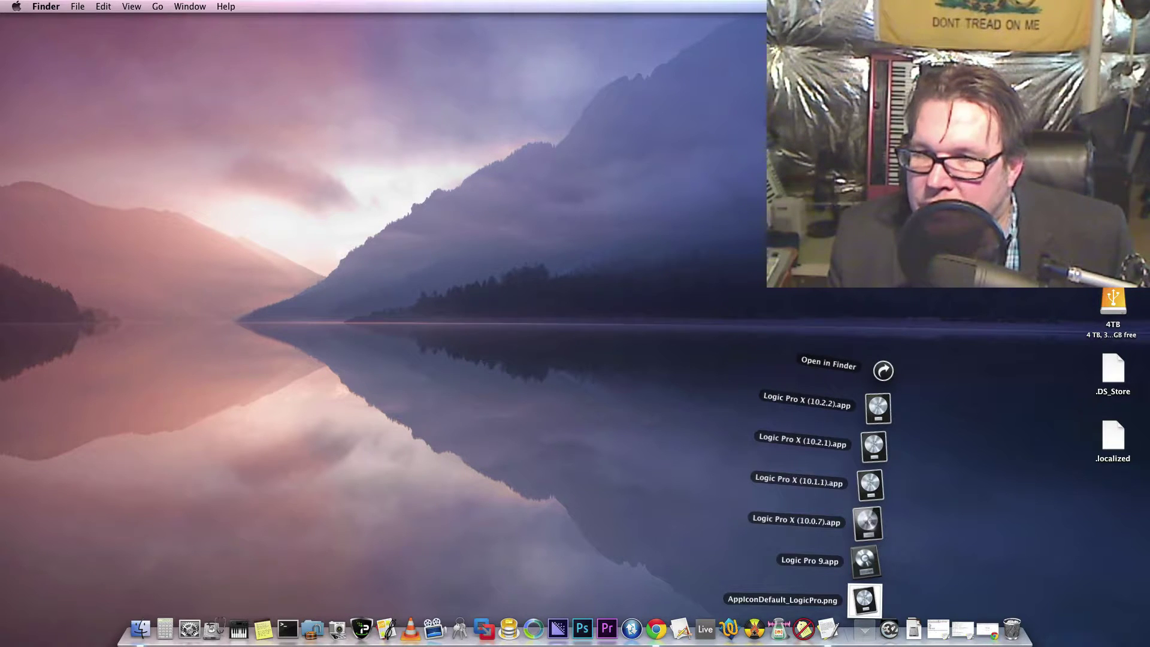
pyautogui.press('Return')
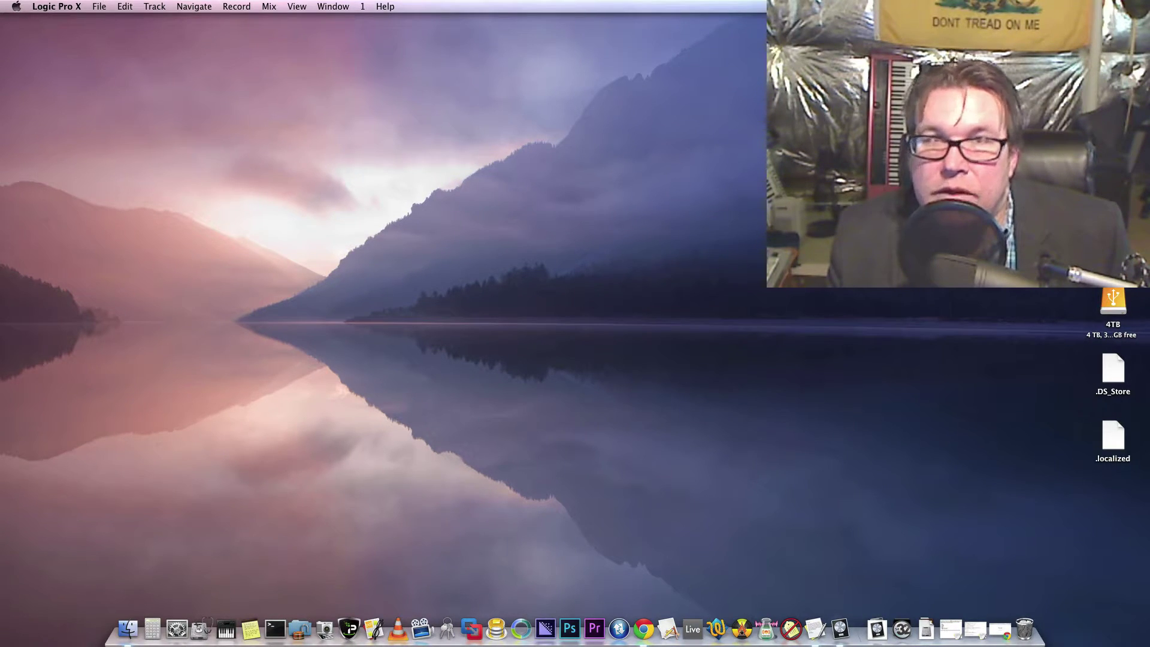
pyautogui.click(99, 7)
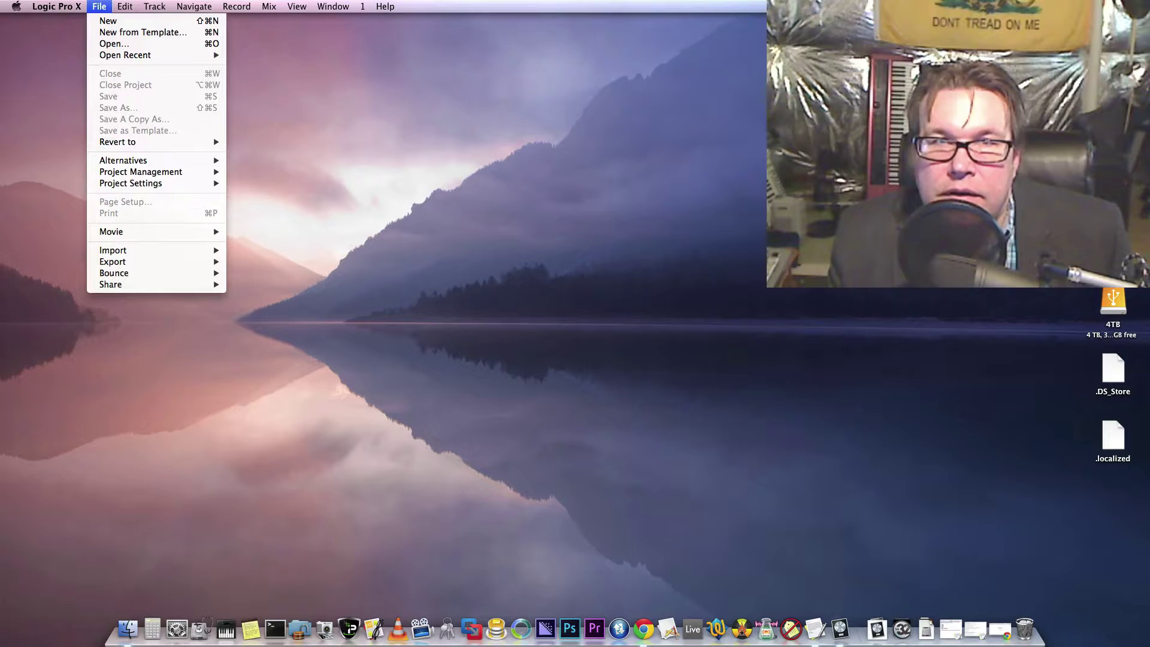
pyautogui.click(108, 20)
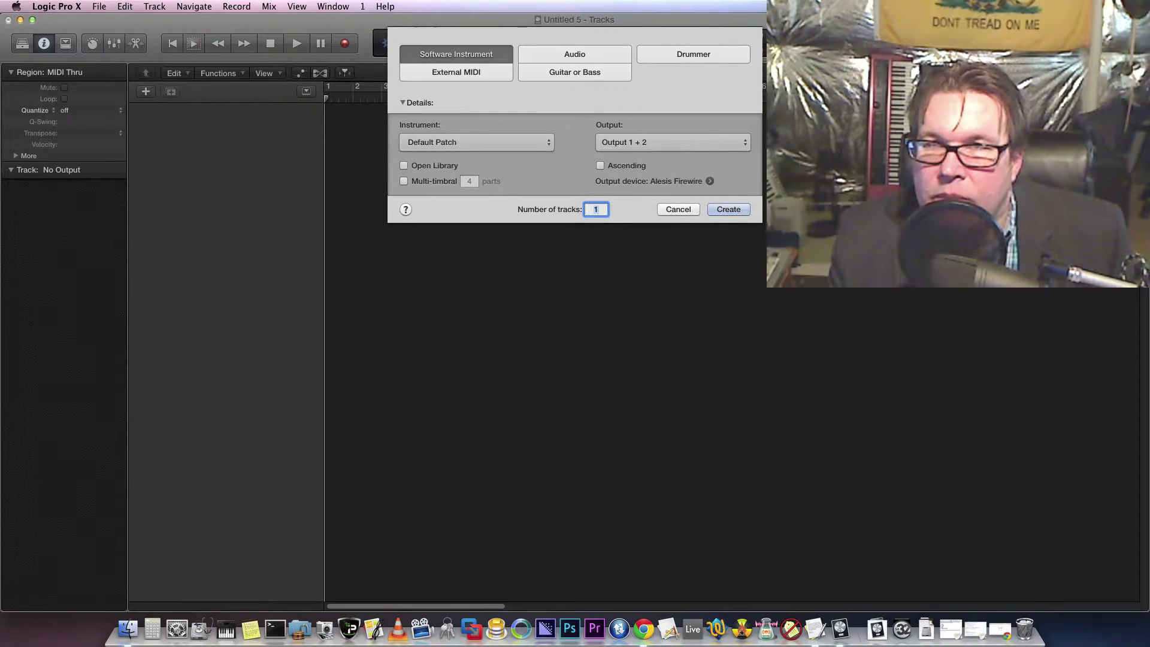
pyautogui.click(574, 53)
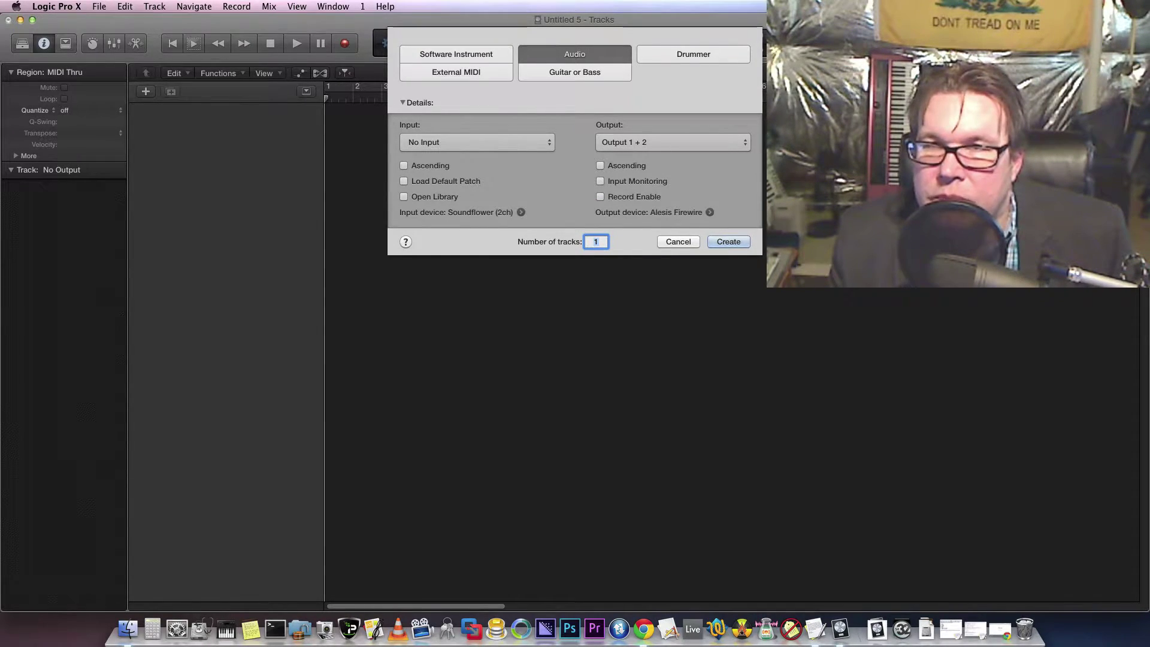
pyautogui.press('Return')
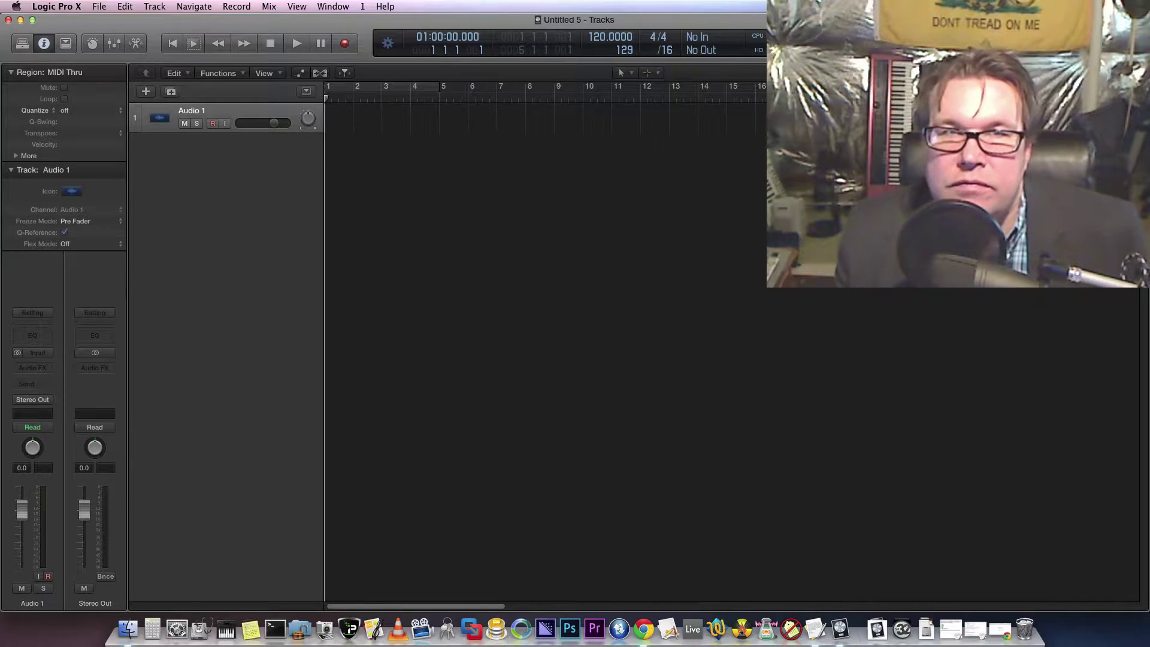
# Open Logic Pro X's audio device preferences and examine the output and input device assignments.
pyautogui.click(56, 6)
pyautogui.moveTo(62, 39)
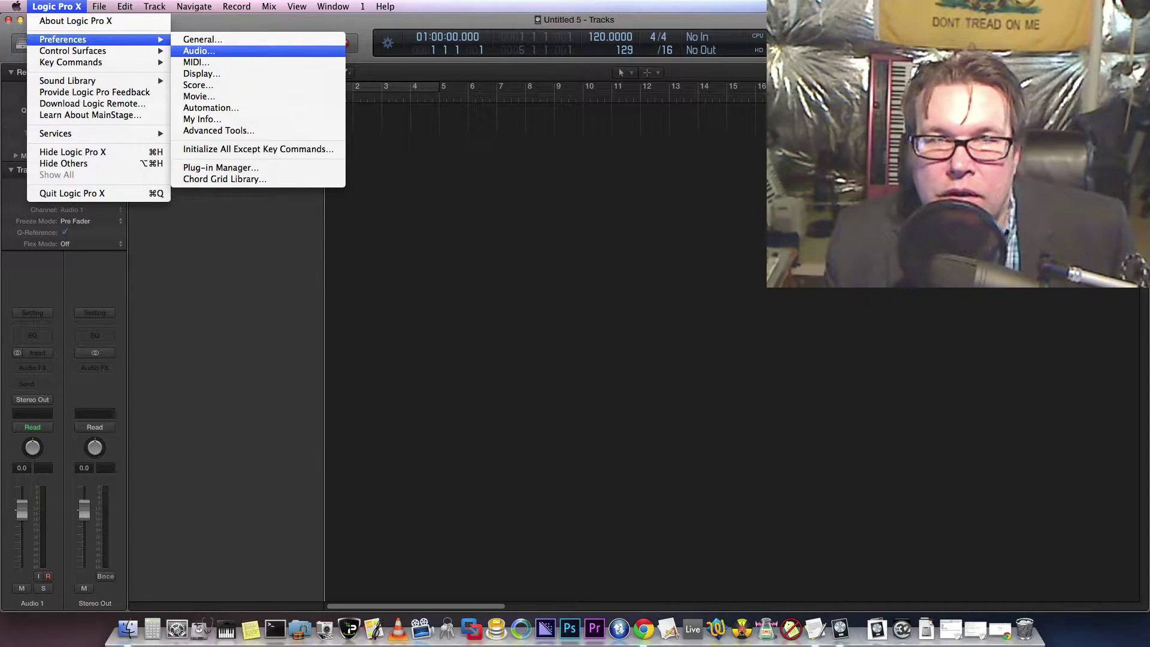
pyautogui.click(199, 50)
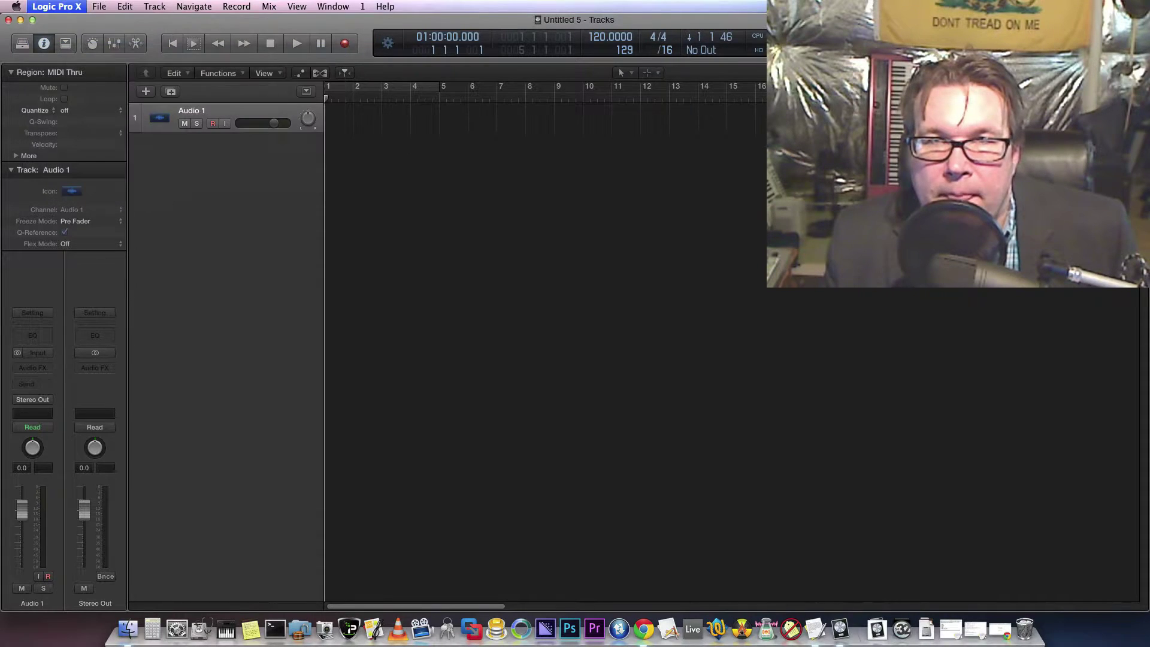
pyautogui.moveTo(660, 230); pyautogui.dragTo(564, 155)
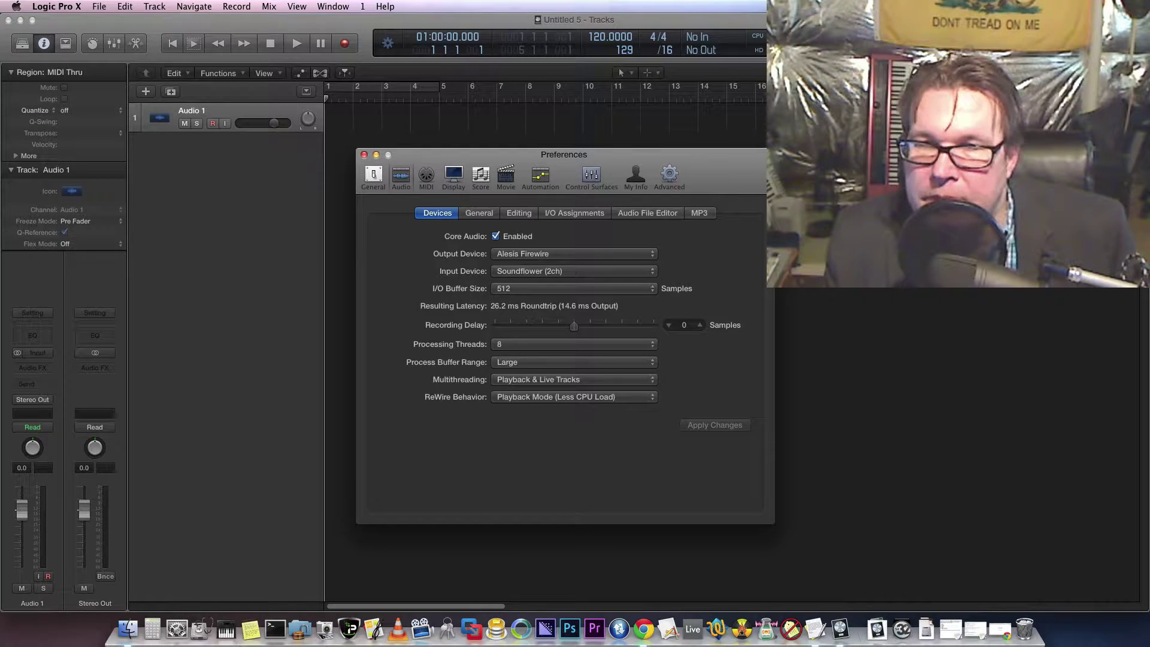
# Compare Logic's audio devices with the Sound output device in System Preferences, and close Logic's preferences.
pyautogui.click(177, 629)
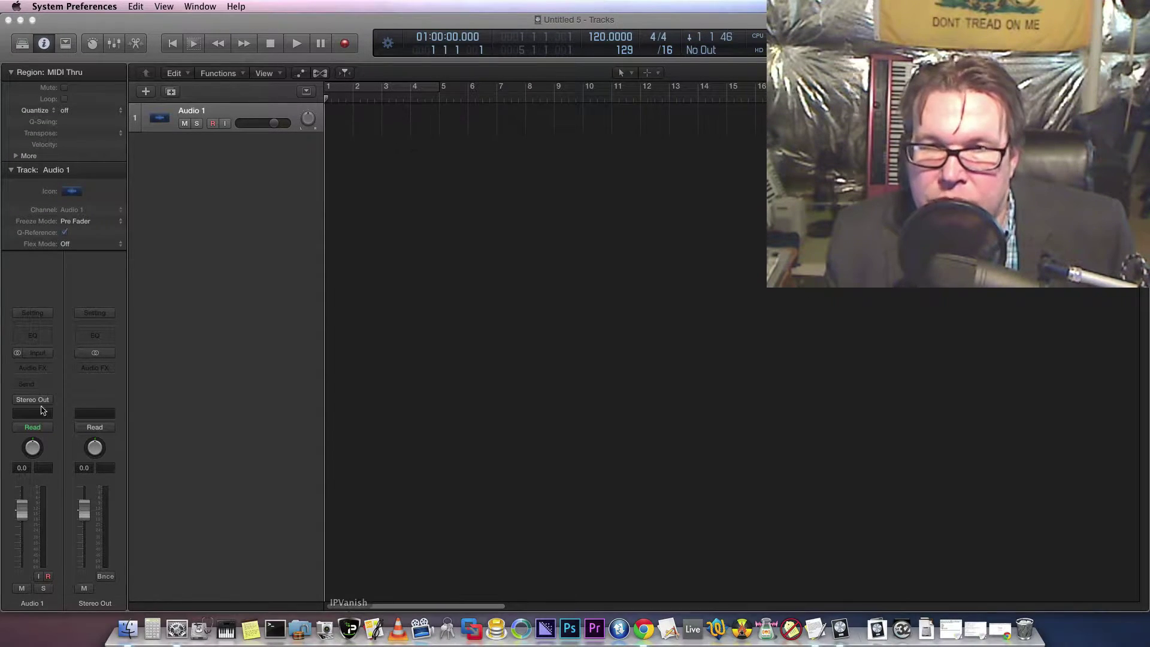
pyautogui.click(717, 276)
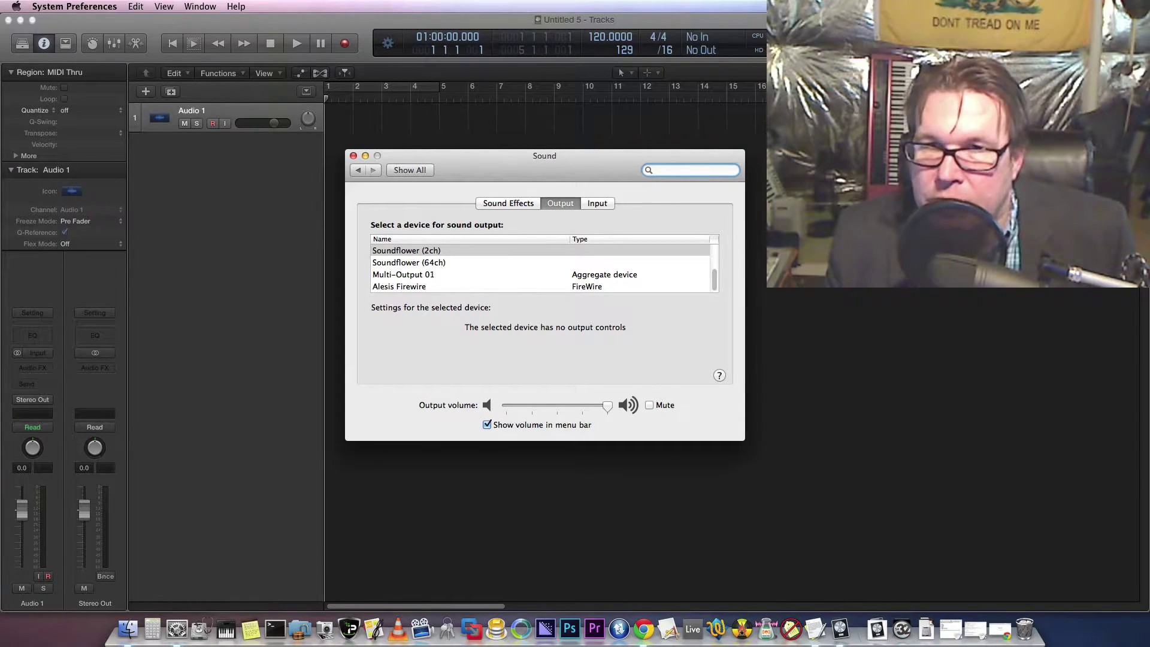
pyautogui.moveTo(545, 156)
pyautogui.mouseDown()
pyautogui.moveTo(572, 162)
pyautogui.moveTo(558, 167)
pyautogui.mouseUp()
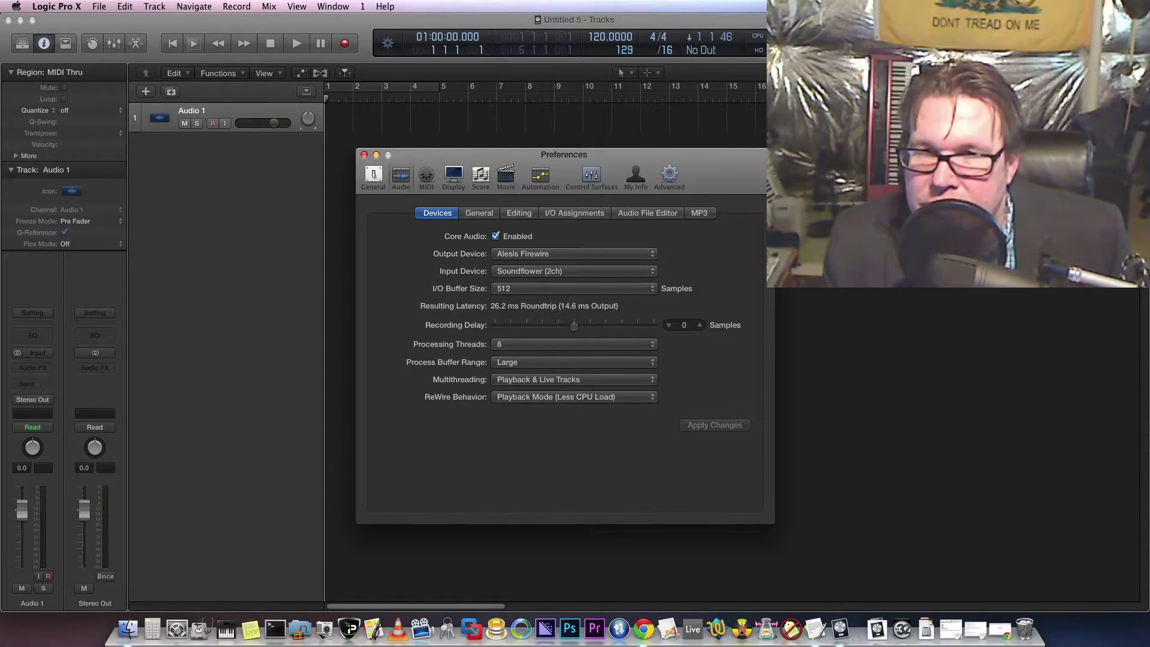
pyautogui.moveTo(564, 155)
pyautogui.mouseDown()
pyautogui.moveTo(594, 168)
pyautogui.moveTo(554, 167)
pyautogui.moveTo(574, 157)
pyautogui.mouseUp()
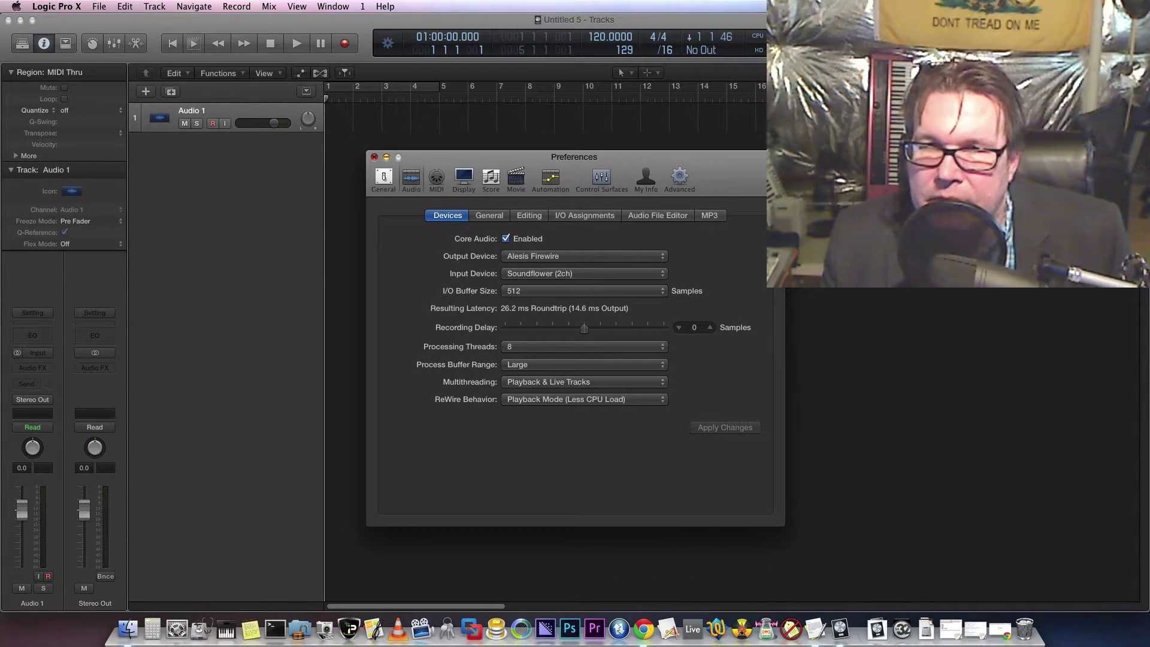
pyautogui.click(374, 157)
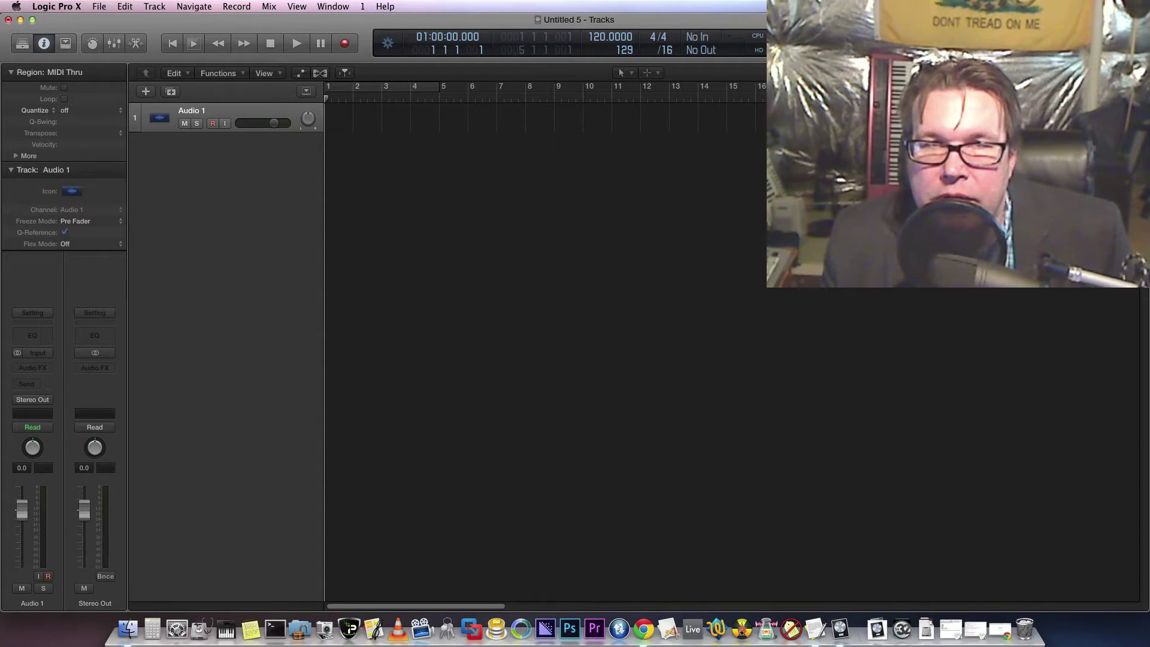
# Open the new-track dialog for an audio track, examine its input and output choices, and cancel it.
pyautogui.press('alt+super+n')
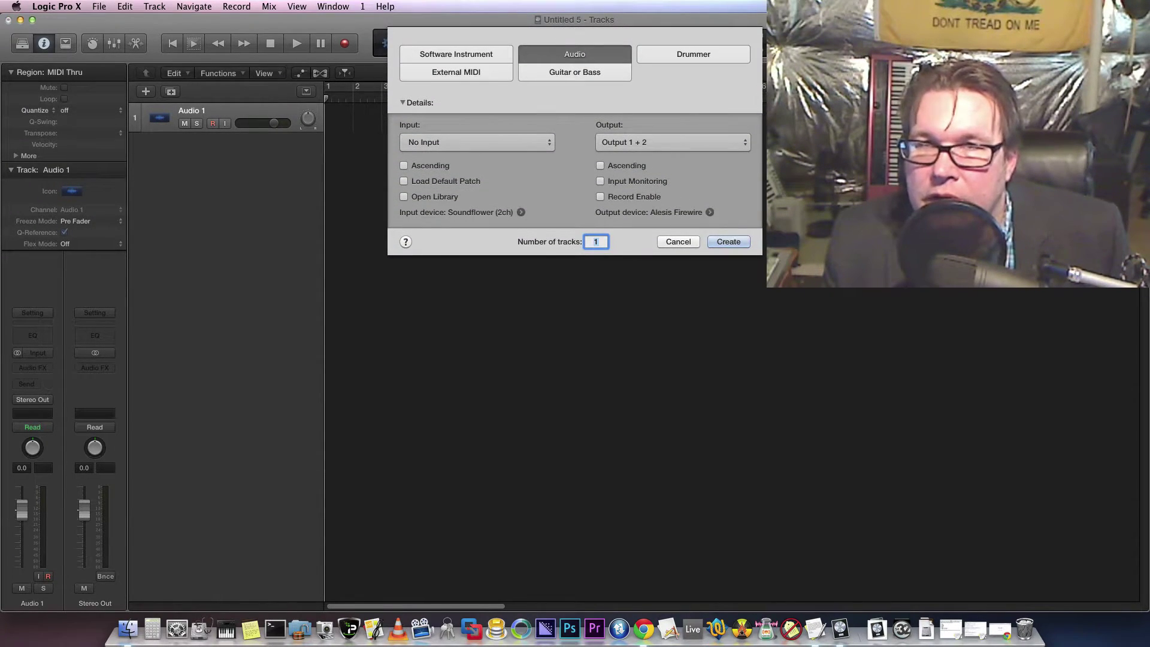
pyautogui.click(476, 142)
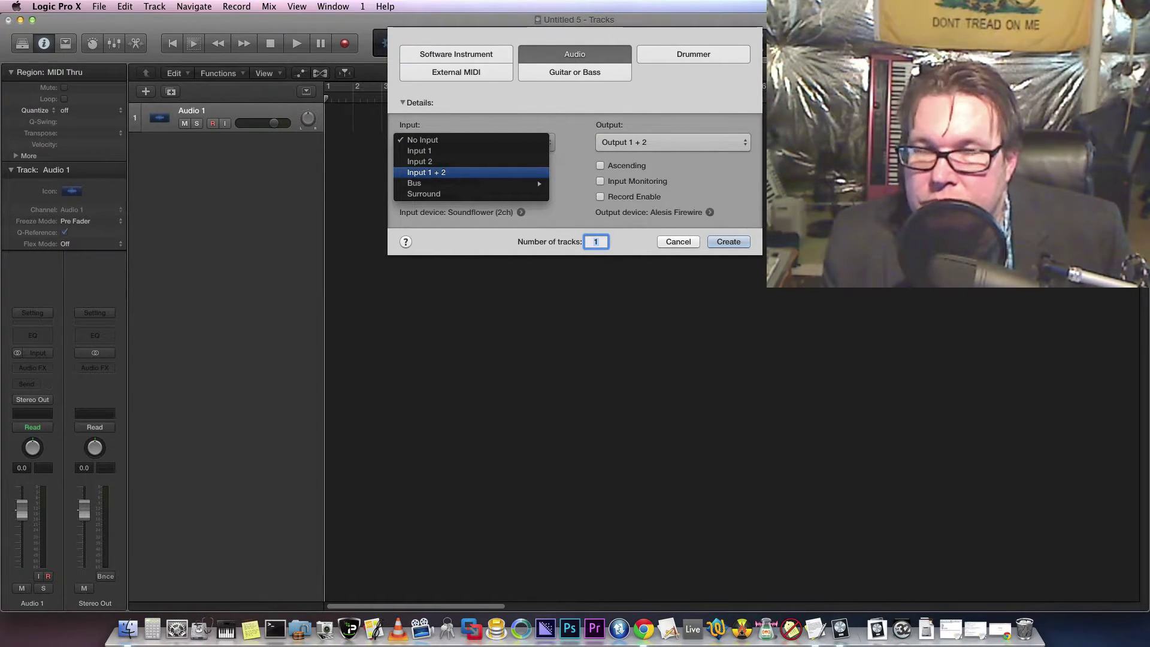
pyautogui.press('Escape')
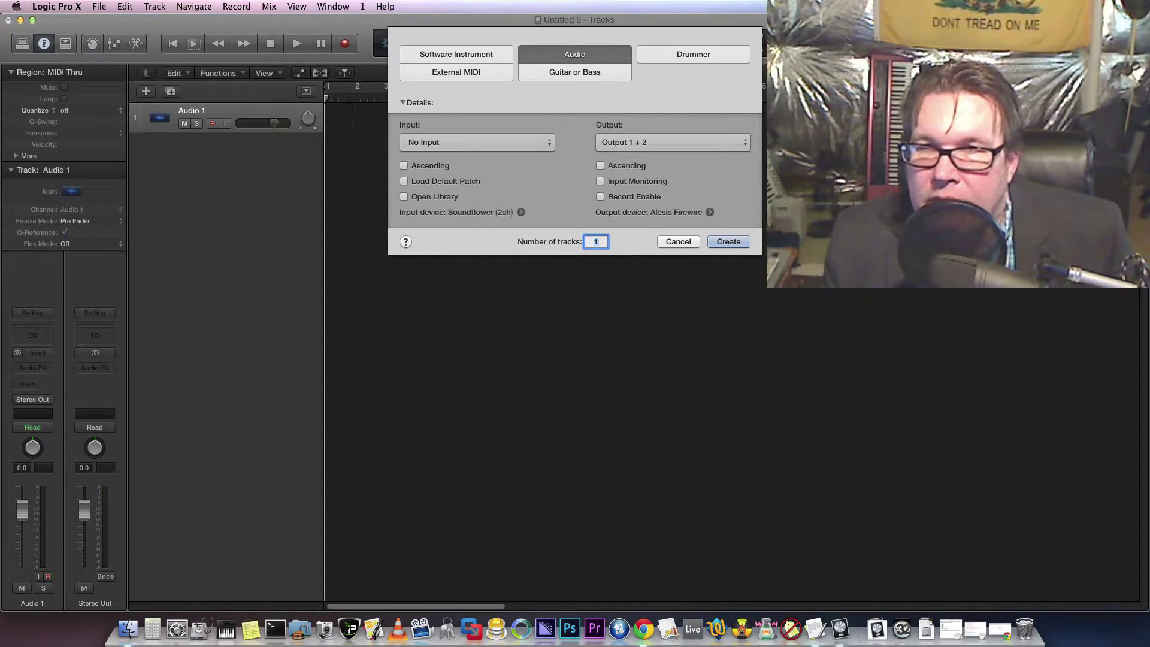
pyautogui.click(672, 142)
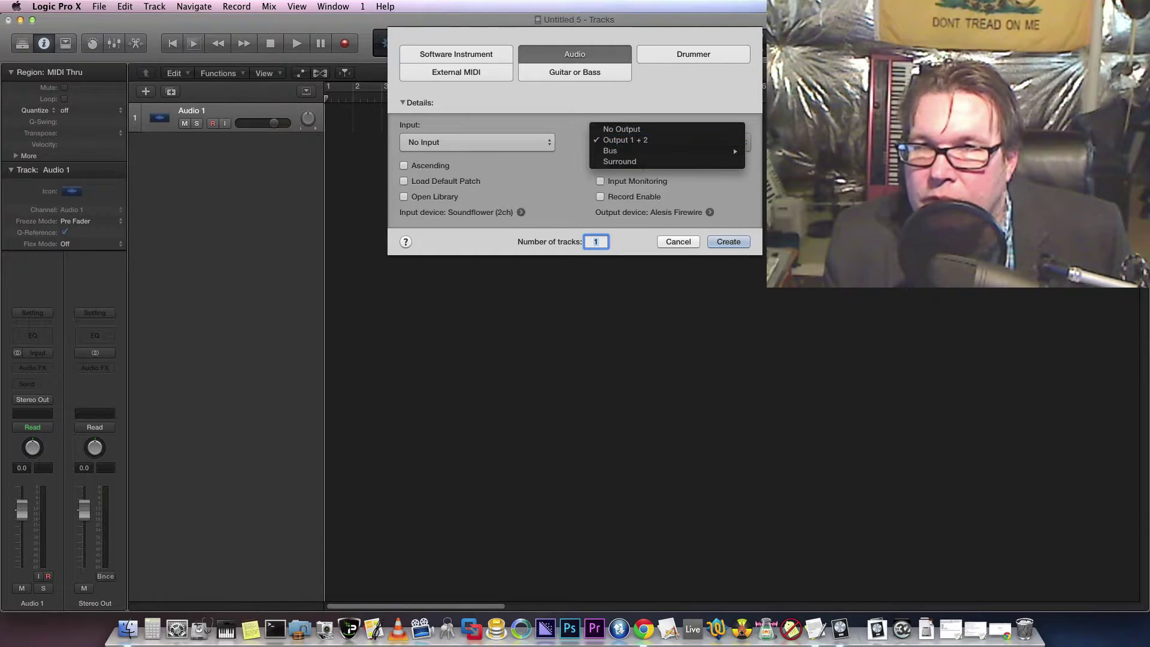
pyautogui.press('Escape')
pyautogui.press('Escape')
# Set the Audio 1 track's input to Input 1-2, enable its input monitoring, and lower its volume to about -10 dB.
pyautogui.click(273, 123)
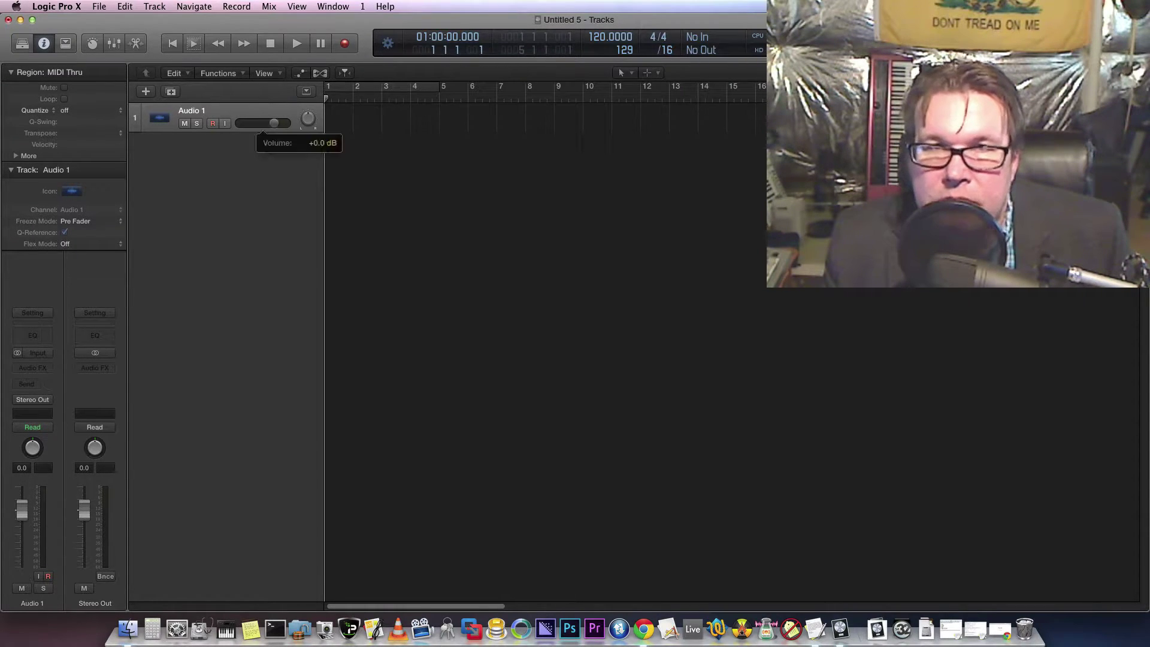
pyautogui.click(11, 170)
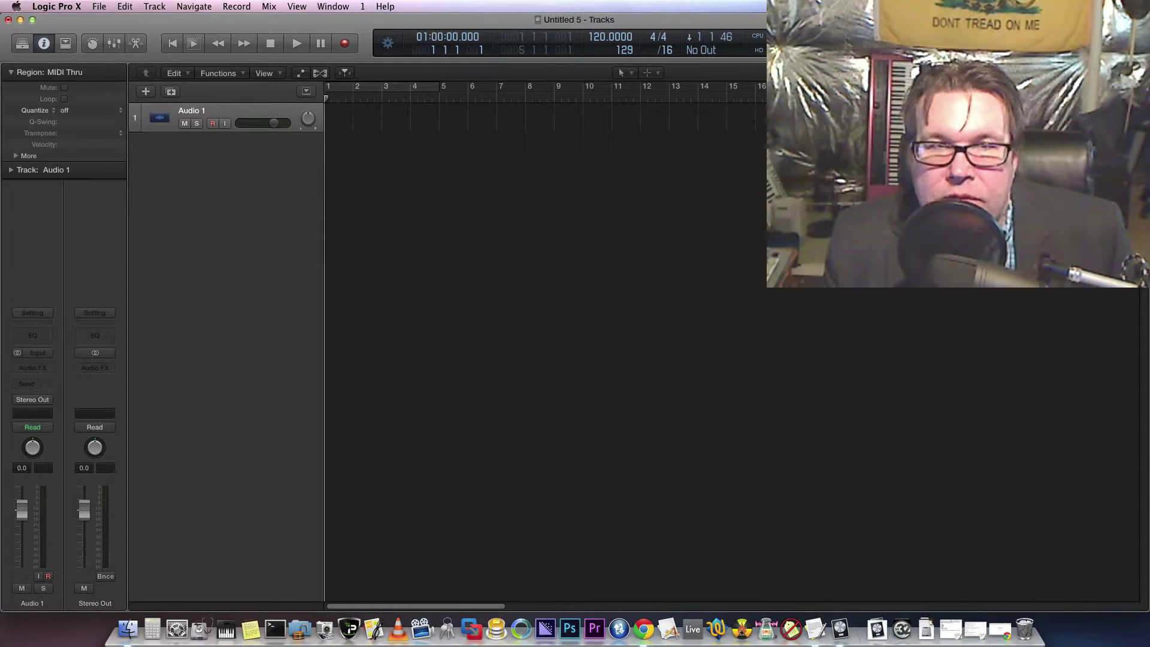
pyautogui.click(37, 352)
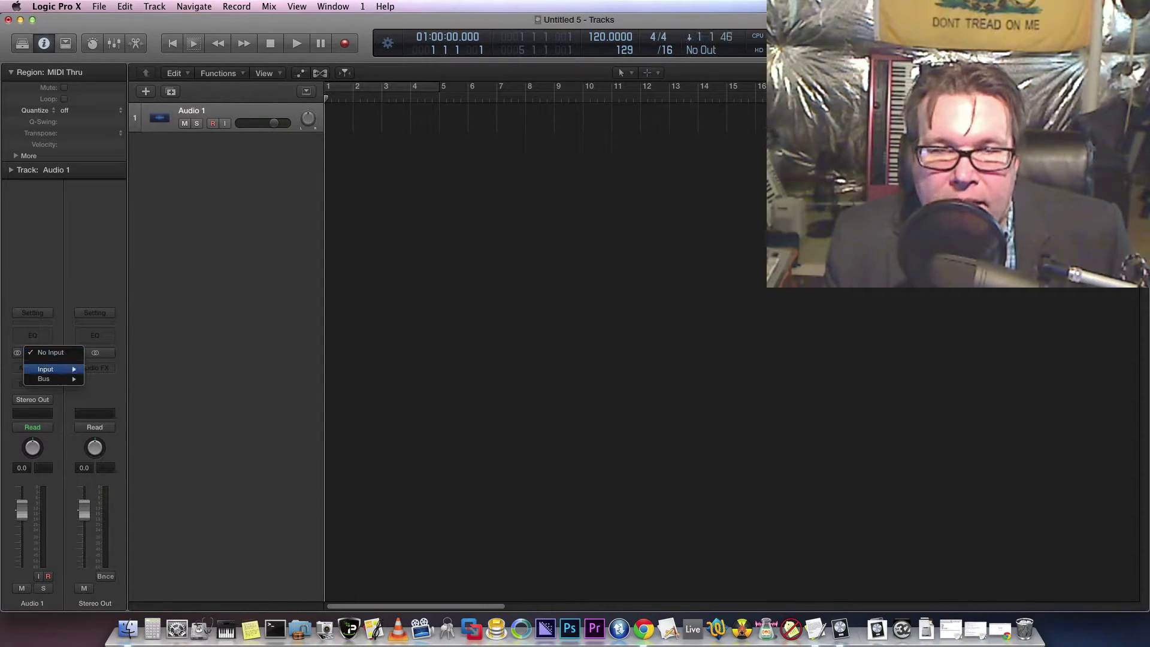
pyautogui.click(113, 368)
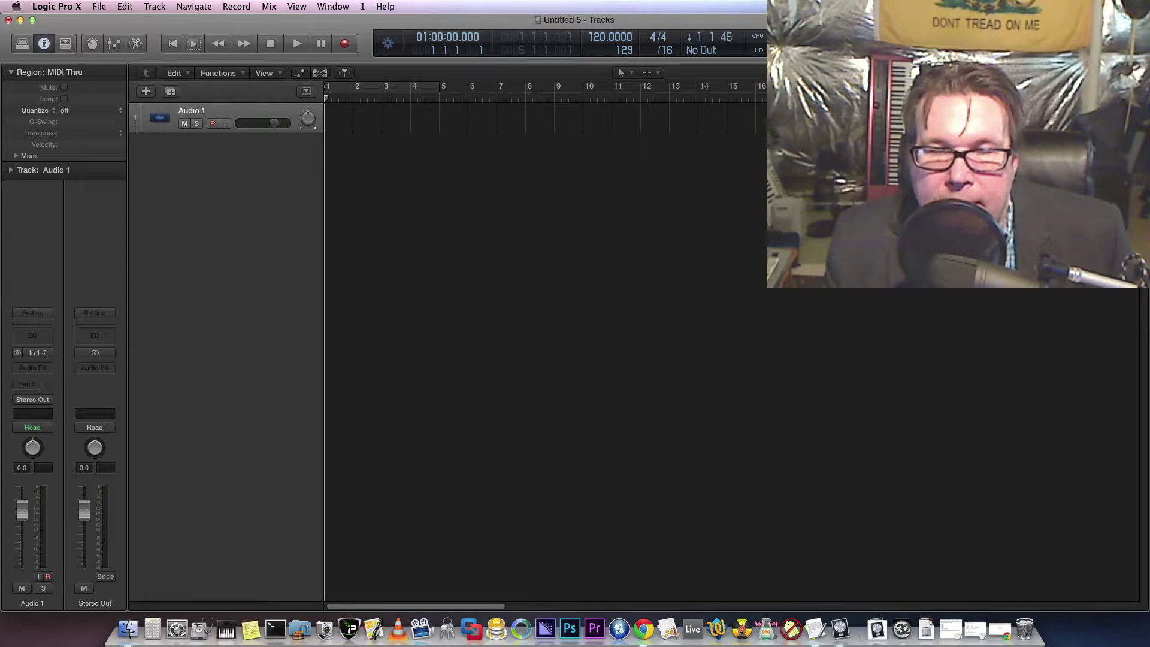
pyautogui.moveTo(273, 123); pyautogui.dragTo(258, 123)
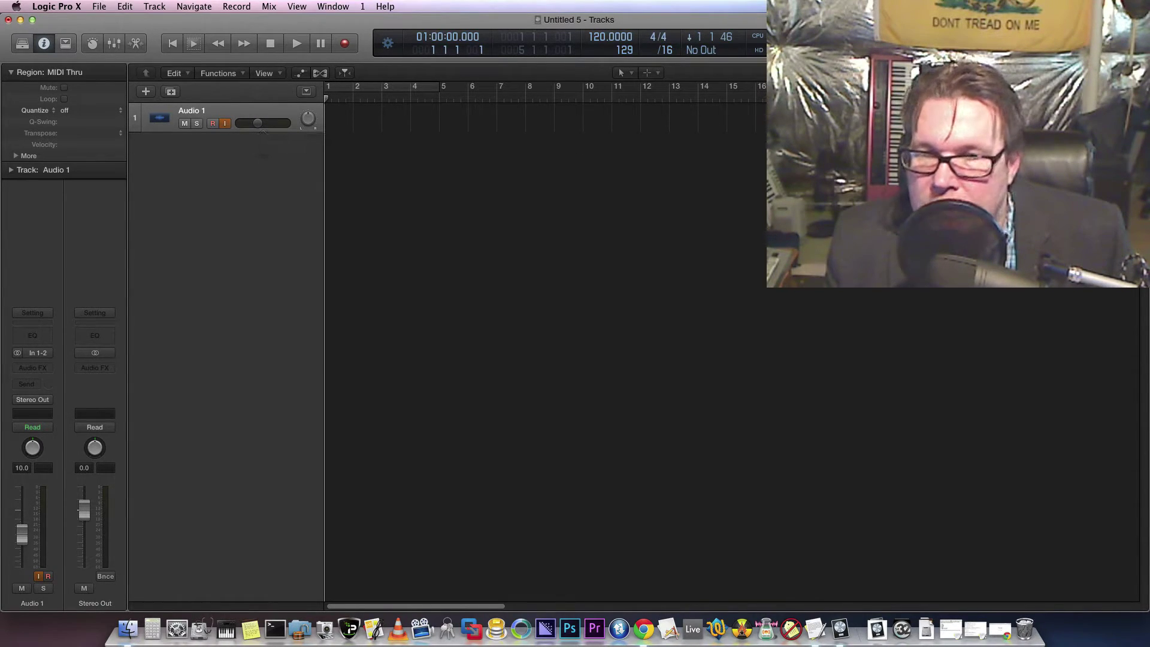
# Switch to Chrome and go to the FadedShadows channel at youtube.com/user/fadedshadowsmusic.
pyautogui.click(643, 629)
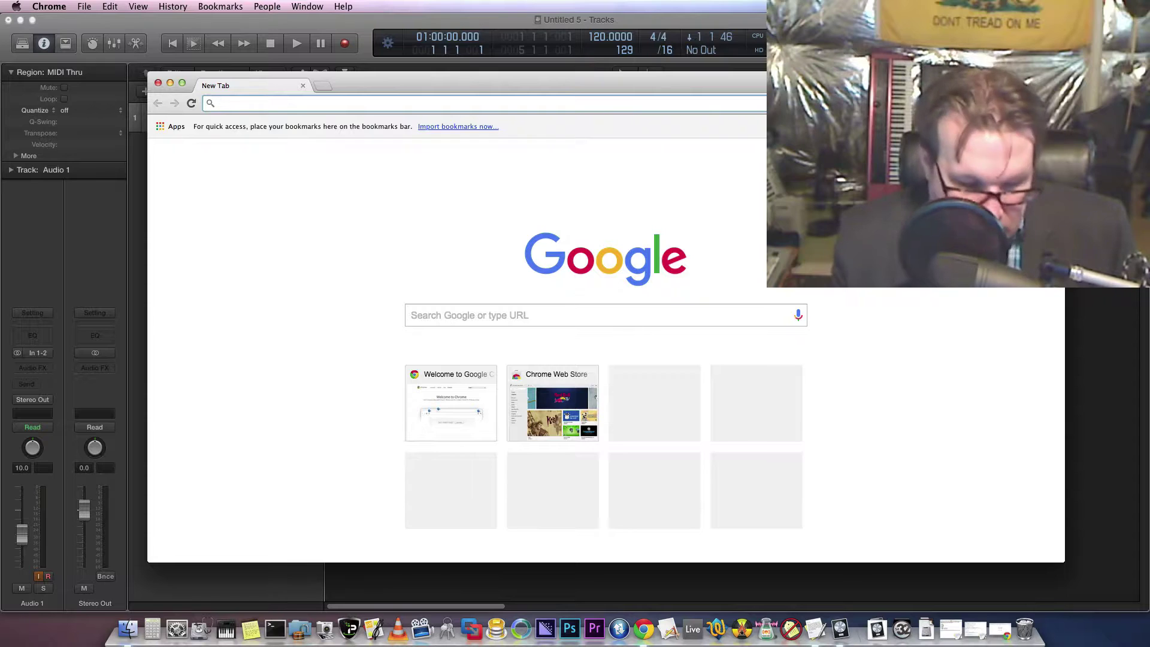
pyautogui.write('you')
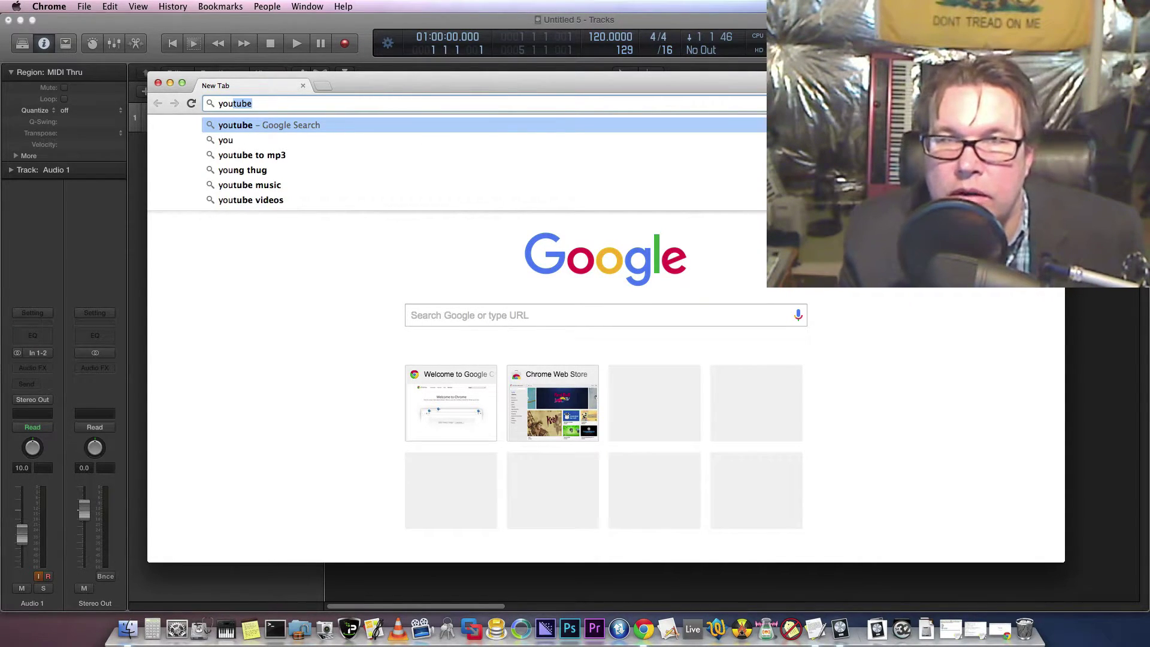
pyautogui.press('Down')
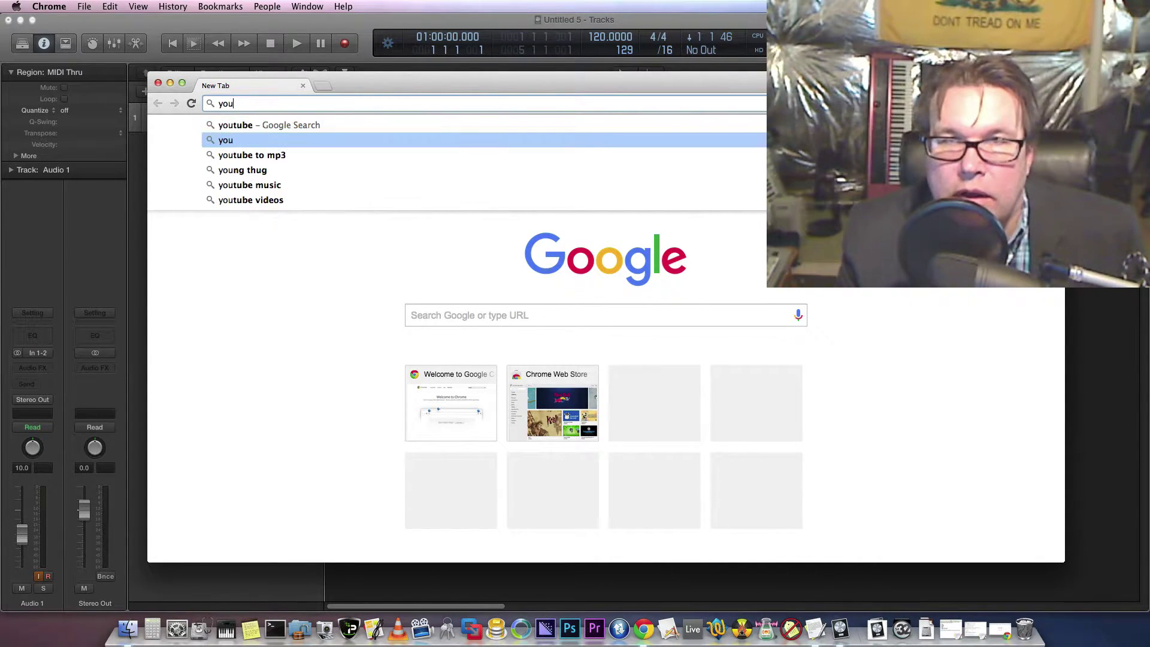
pyautogui.press('Up')
pyautogui.write('/')
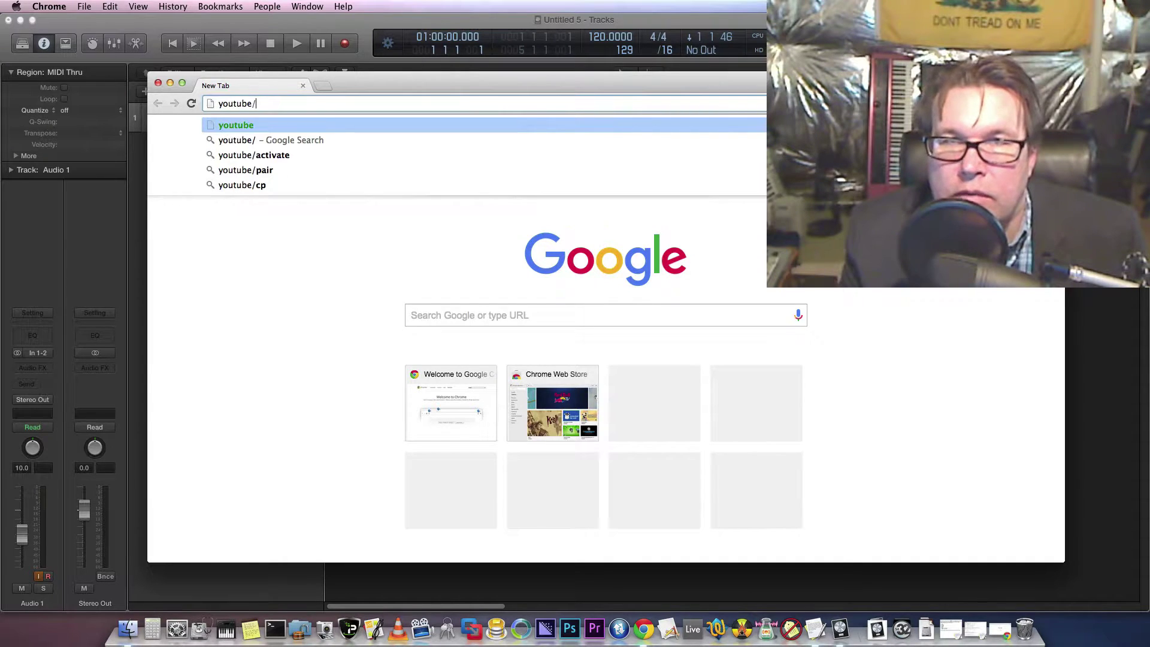
pyautogui.press('BackSpace')
pyautogui.write('.com/user/fadedshadowsmusi')
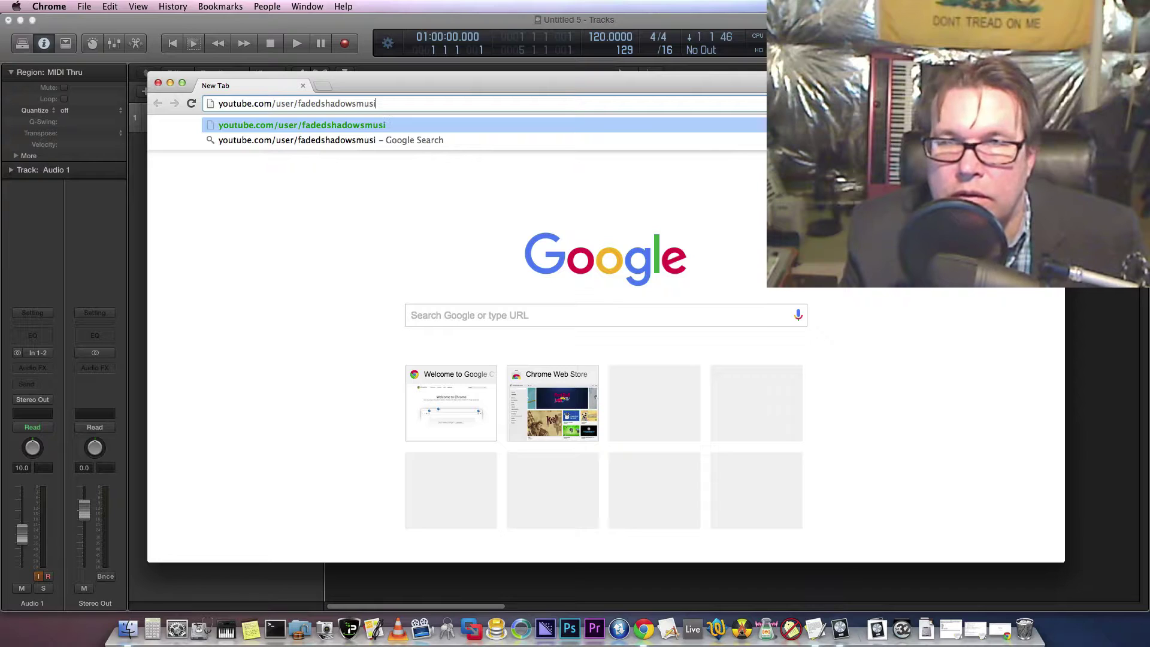
pyautogui.write('c')
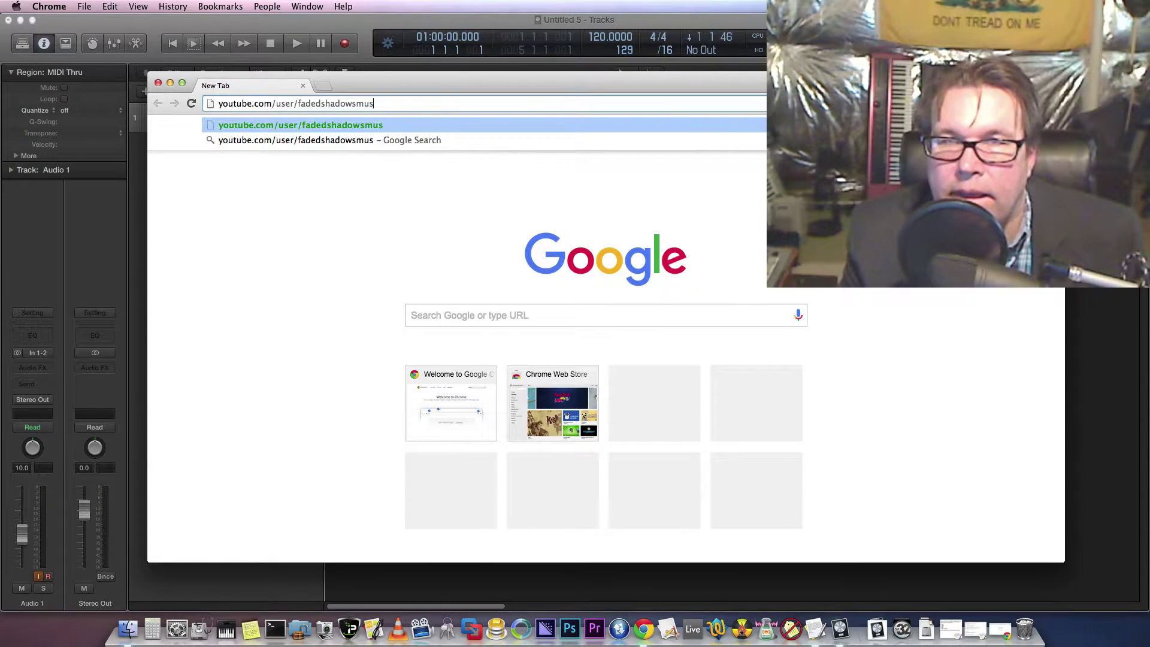
pyautogui.press('Return')
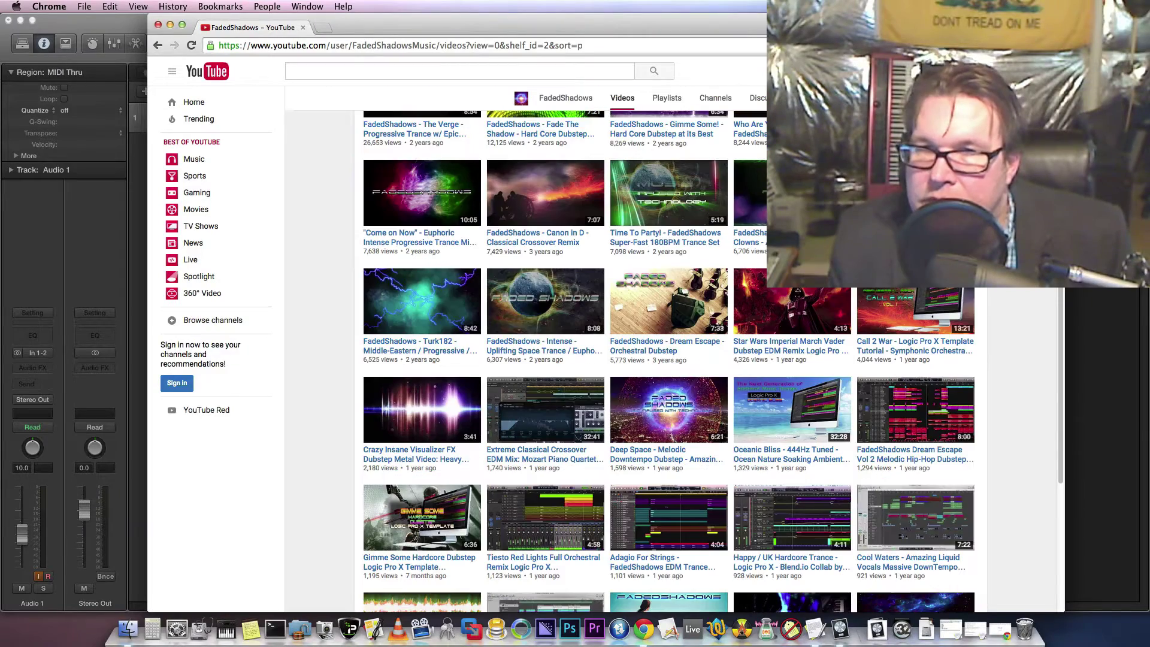
# Load more of the channel's videos and open "FadedShadows Metal Hacker Logic Pro X Industrial Metal Template".
pyautogui.scroll(-4, 671, 360)
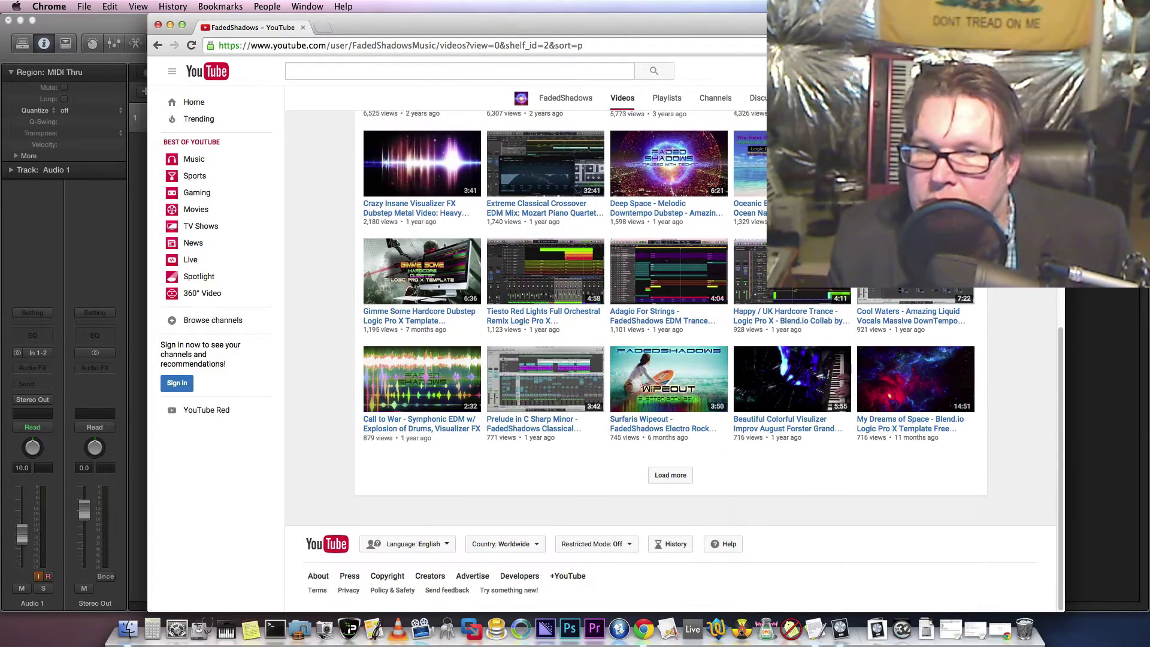
pyautogui.click(671, 475)
pyautogui.scroll(-8, 671, 475)
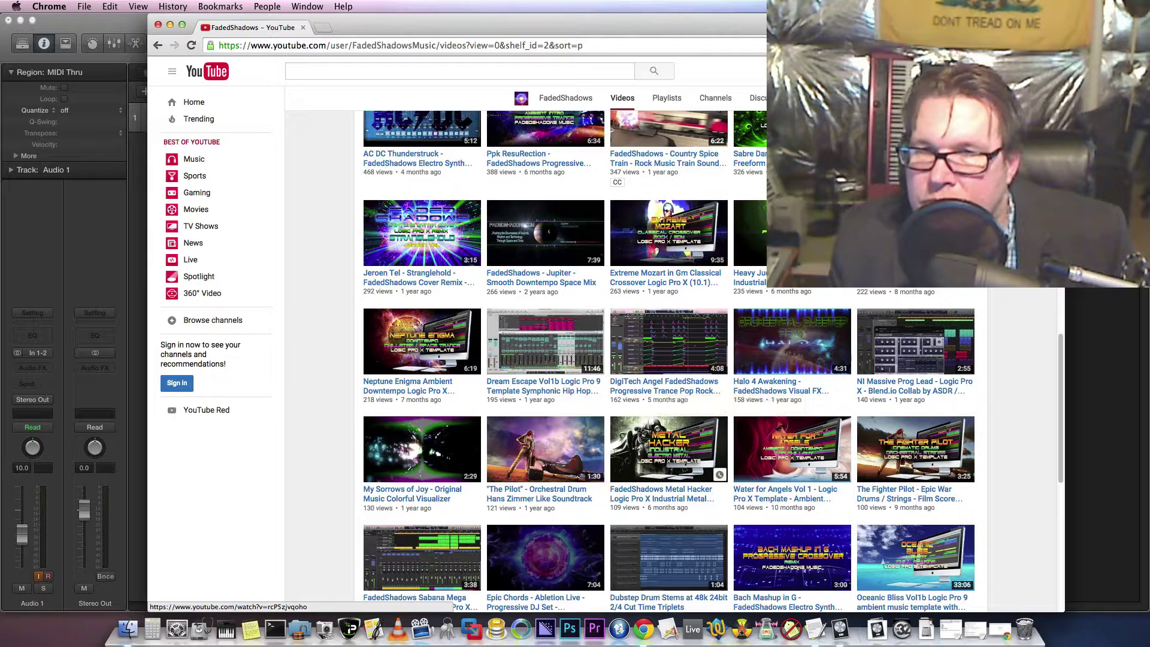
pyautogui.click(668, 449)
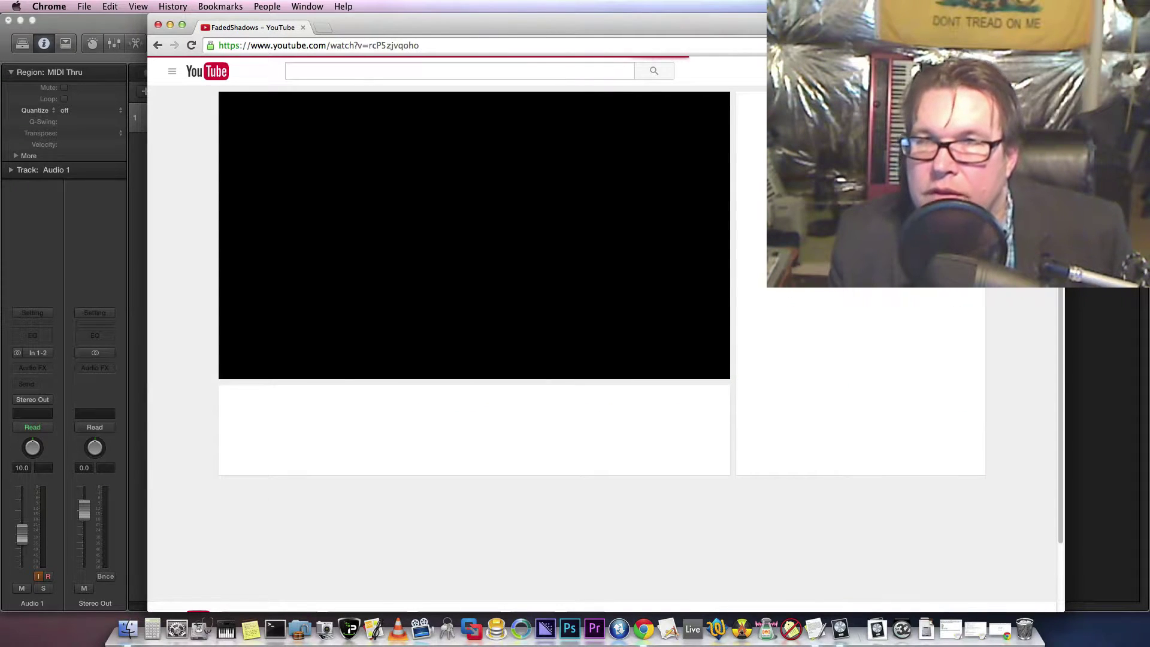
# Move the browser window clear of Logic's Audio 1 track while the video plays, and pause the video.
pyautogui.moveTo(839, 24); pyautogui.dragTo(886, 60)
pyautogui.moveTo(585, 64); pyautogui.dragTo(504, 262)
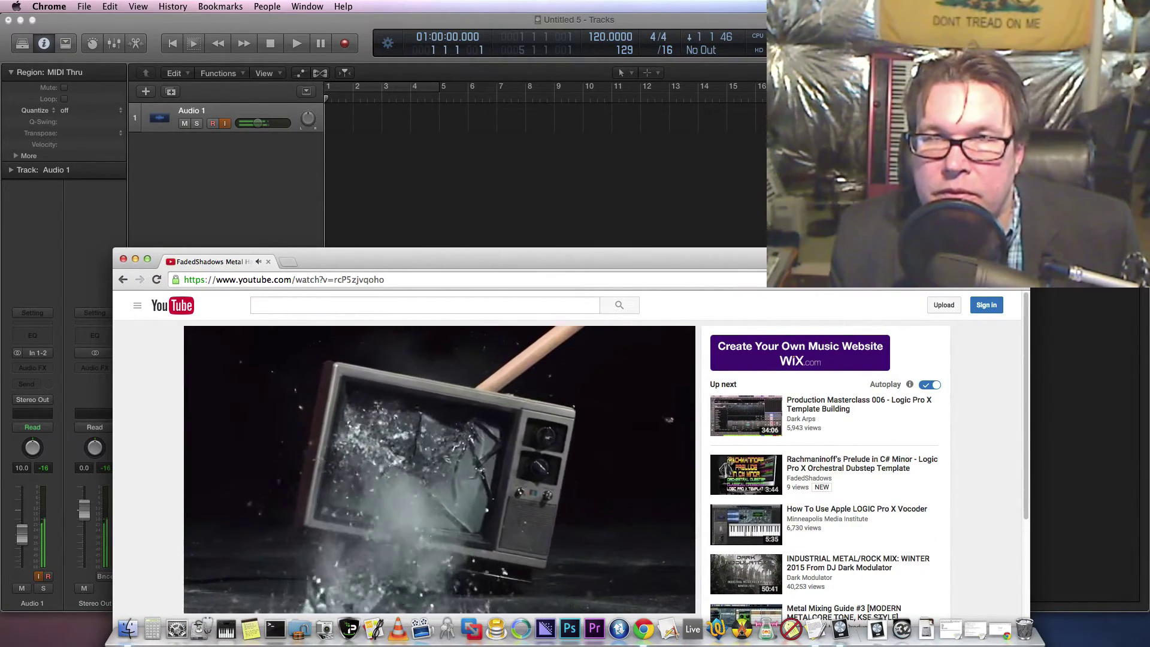
pyautogui.moveTo(503, 262); pyautogui.dragTo(592, 182)
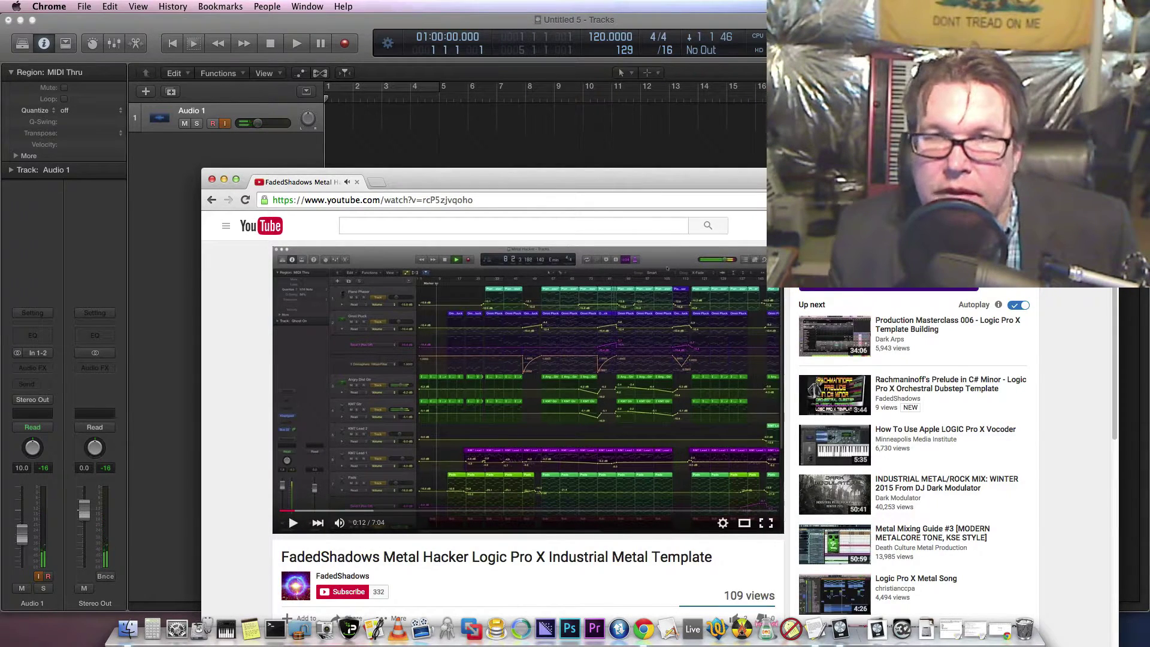
# Place Logic's playhead at bar 2, switch the YouTube player to theater mode, and move the browser window away from the track header.
pyautogui.click(355, 98)
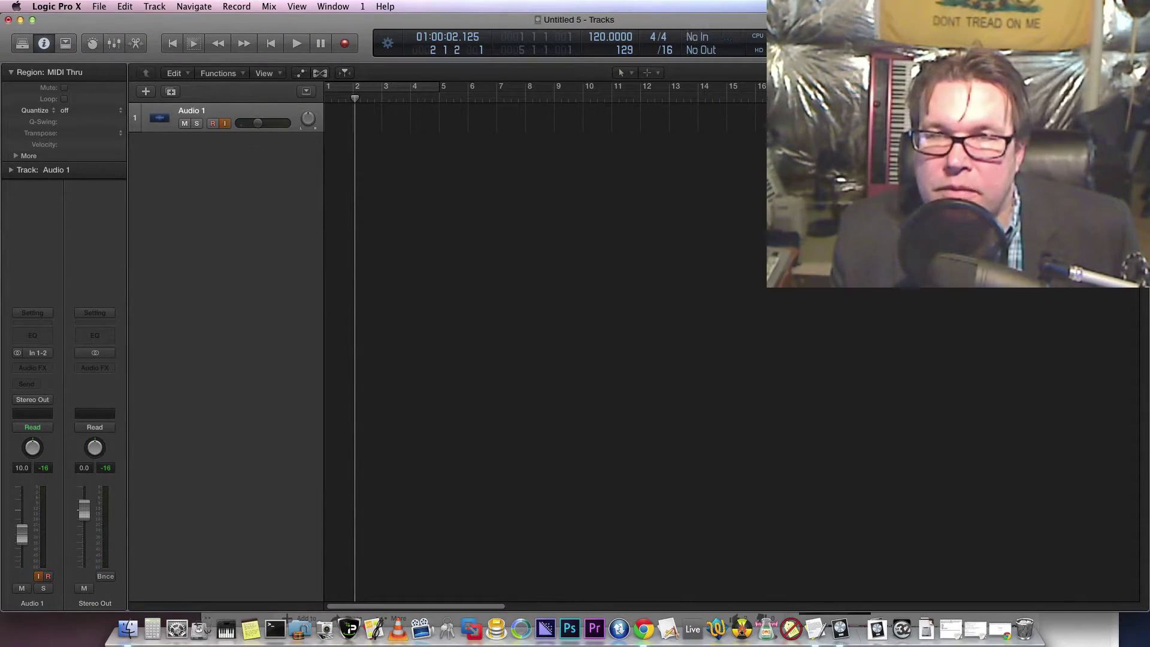
pyautogui.click(643, 630)
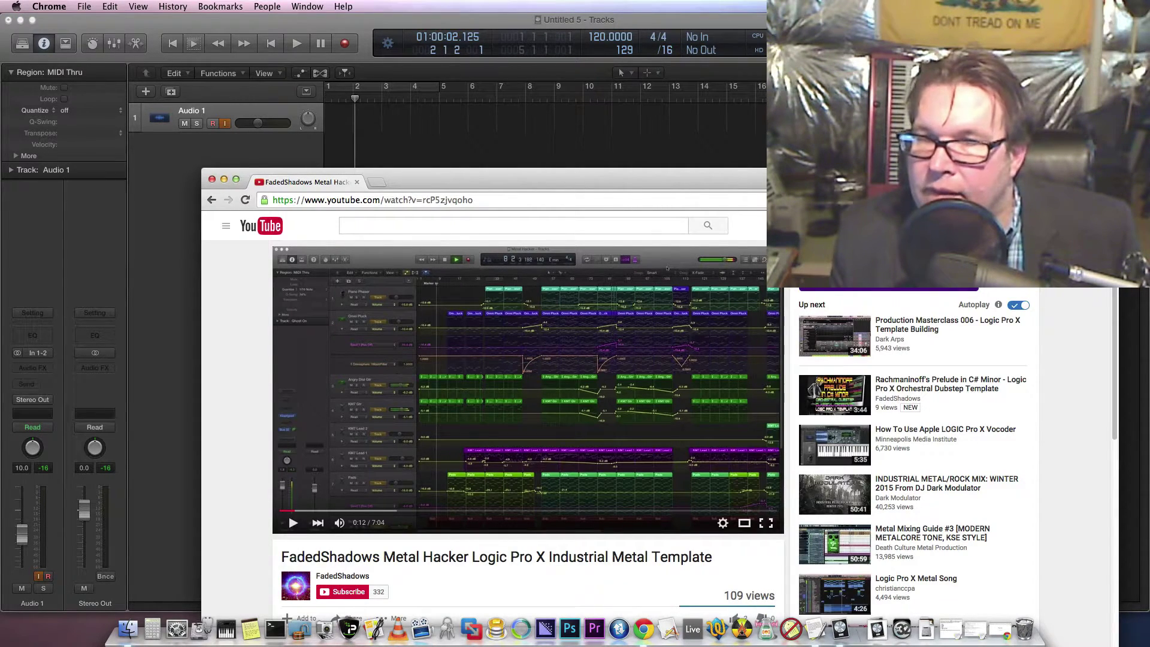
pyautogui.click(744, 523)
pyautogui.moveTo(839, 178); pyautogui.dragTo(834, 248)
pyautogui.moveTo(473, 248); pyautogui.dragTo(796, 108)
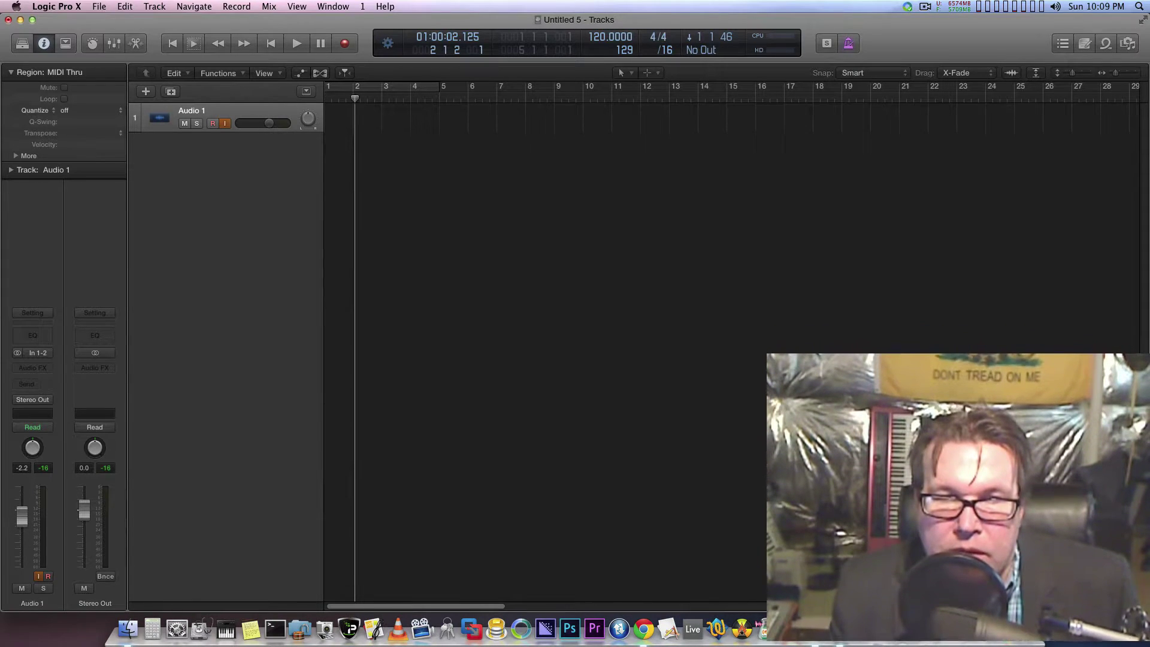
# Insert the Limiter dynamics plug-in on the Audio 1 channel strip in Logic and close its window.
pyautogui.click(33, 367)
pyautogui.moveTo(33, 410)
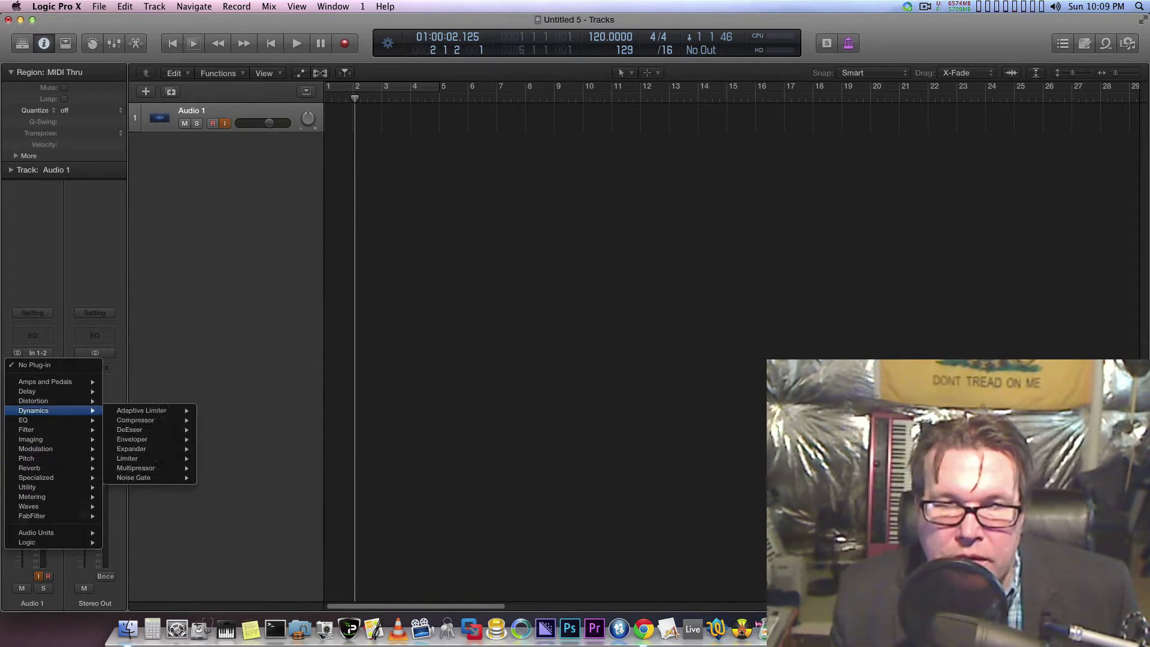
pyautogui.moveTo(144, 468)
pyautogui.click(220, 459)
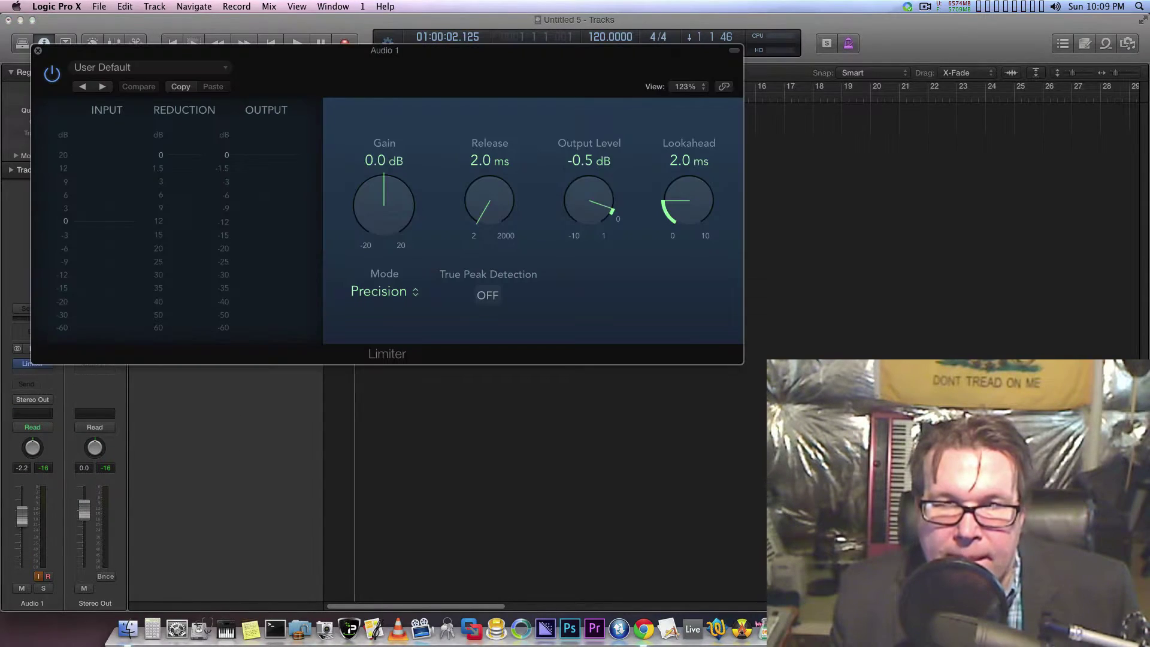
pyautogui.click(38, 50)
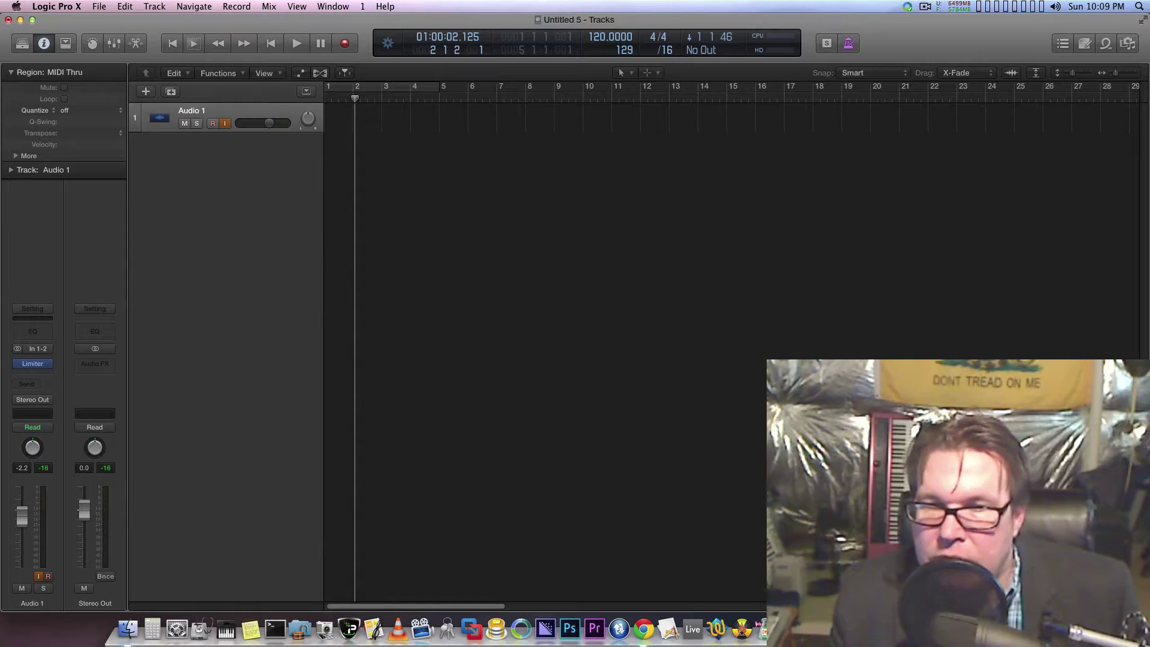
# Lower the Audio 1 fader to about -12.4 dB and briefly play the YouTube video to test the level.
pyautogui.moveTo(22, 515); pyautogui.dragTo(21, 535)
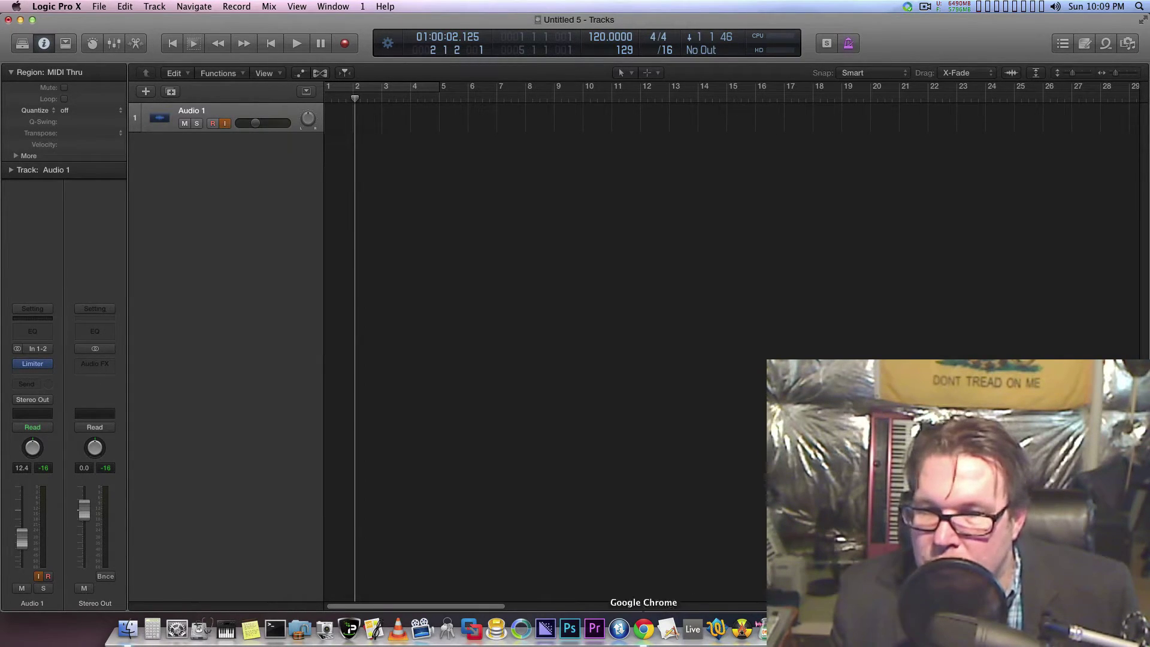
pyautogui.click(644, 629)
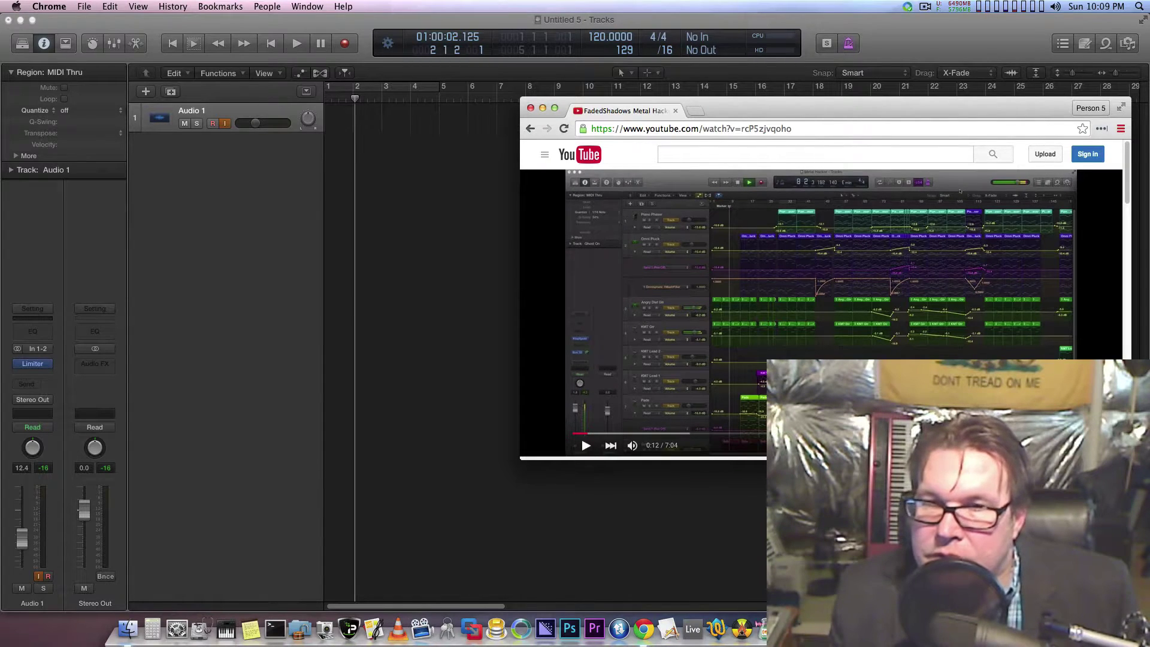
pyautogui.click(586, 445)
pyautogui.press('space')
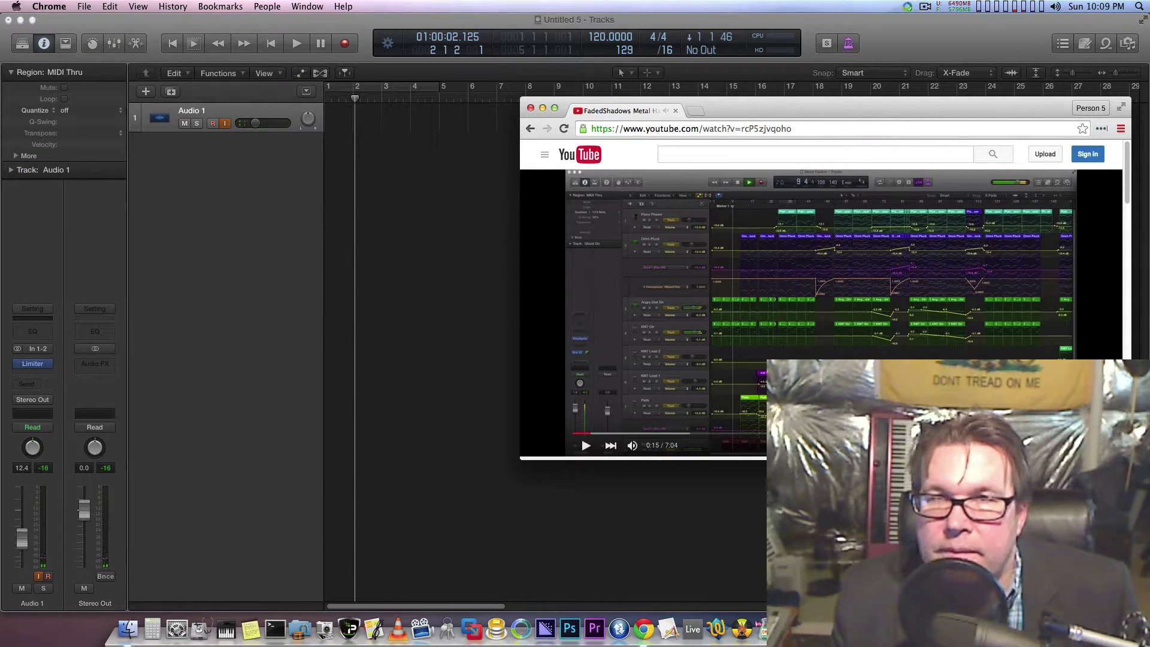
# Start recording on Audio 1 from bar 2, play the YouTube video into the track, and pause the video.
pyautogui.click(344, 43)
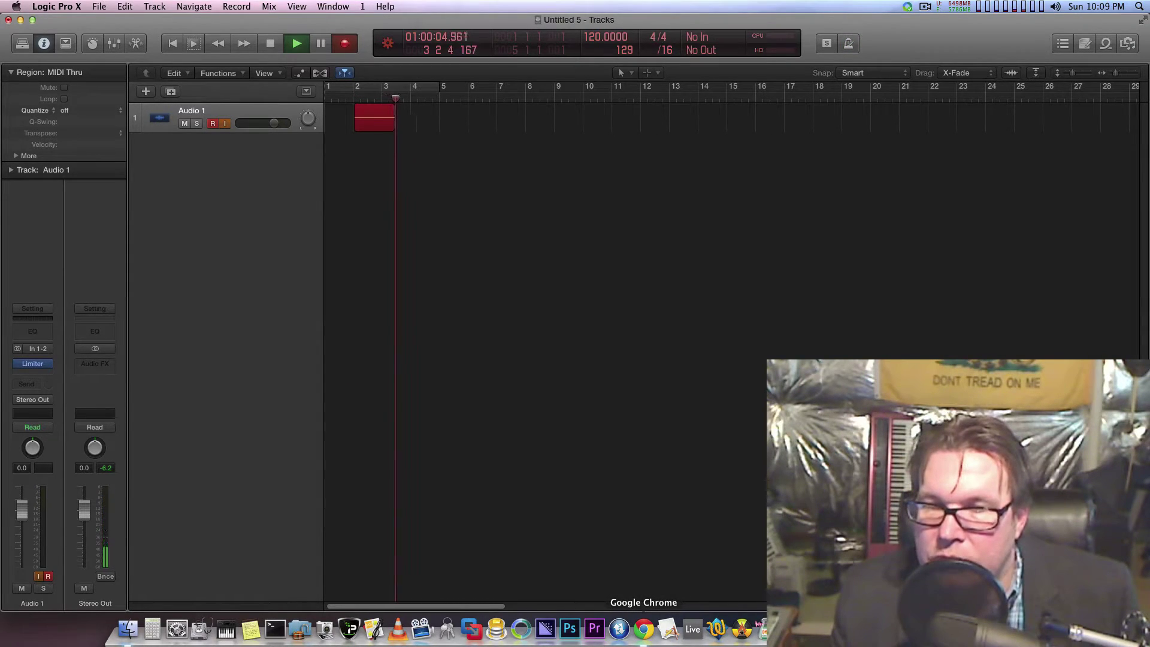
pyautogui.click(643, 629)
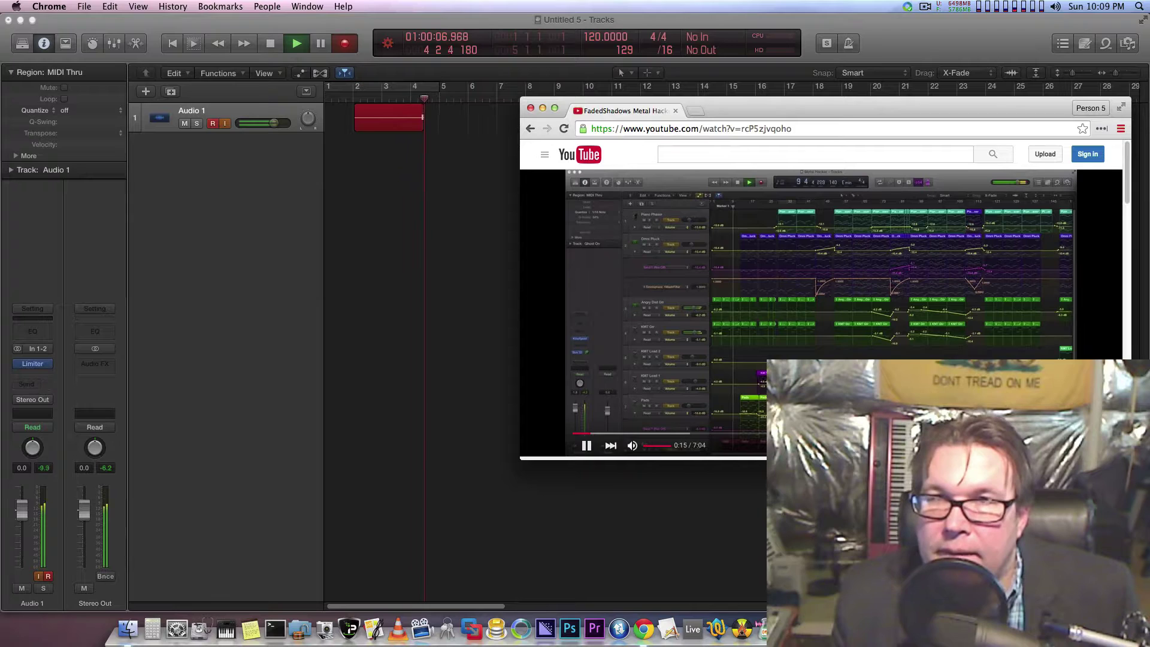
pyautogui.moveTo(839, 109); pyautogui.dragTo(874, 222)
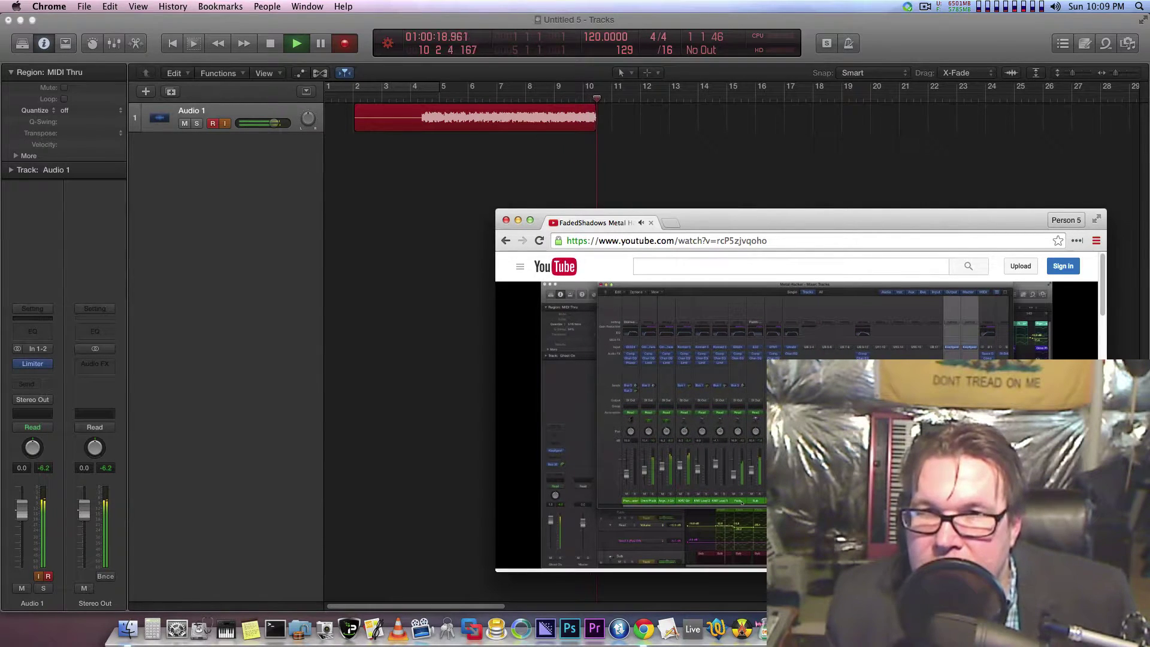
pyautogui.moveTo(801, 220); pyautogui.dragTo(790, 195)
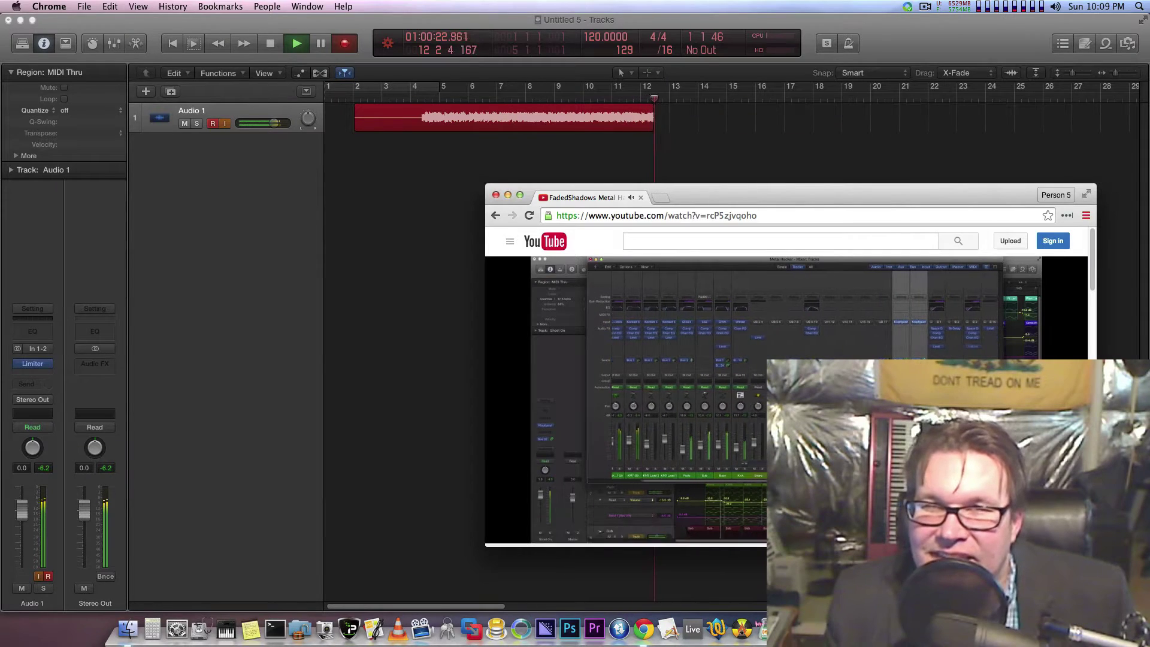
pyautogui.press('space')
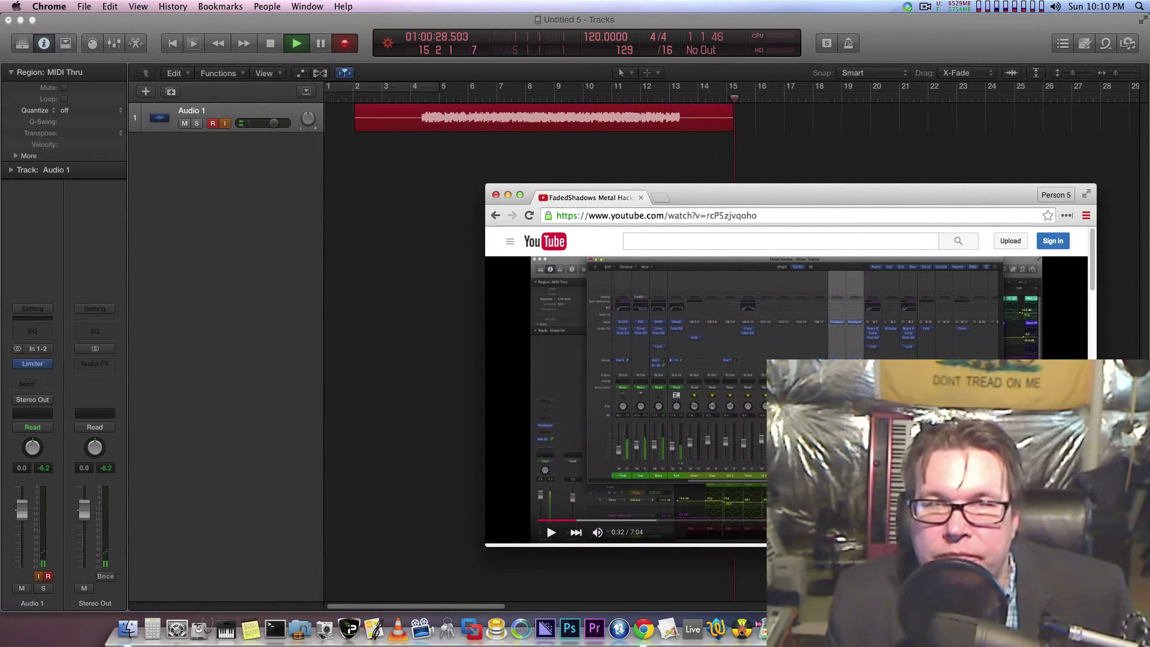
# Switch to Logic and stop the recording on Audio 1.
pyautogui.press('super+Tab')
pyautogui.press('space')
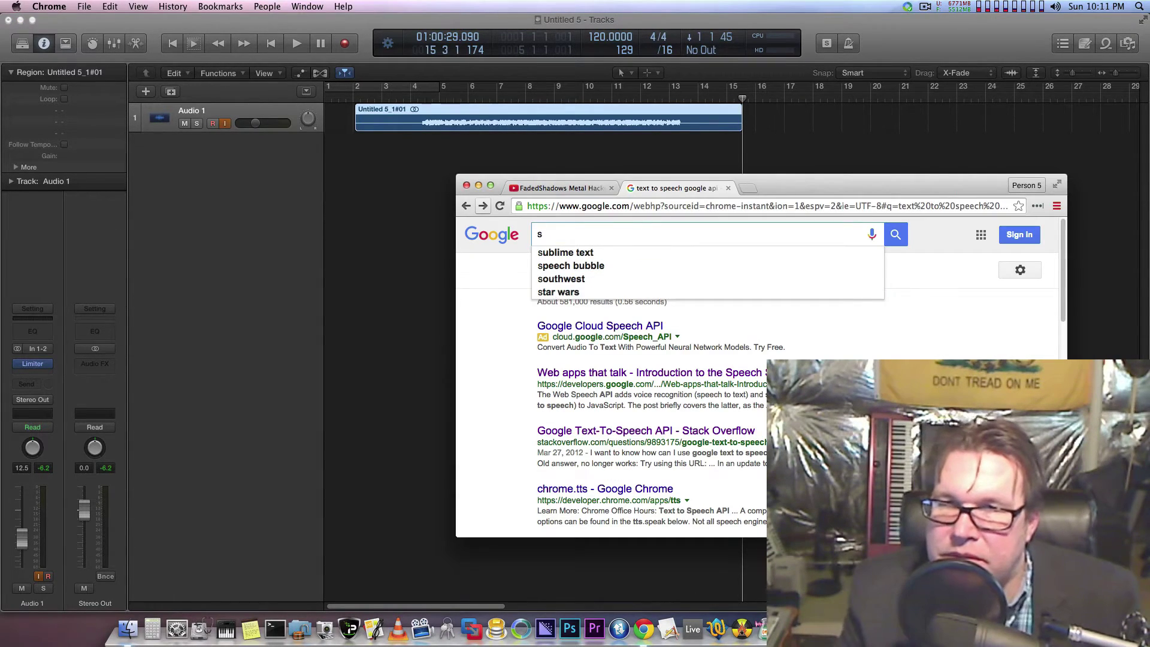
# Search Google for "speech to text google", open the Web Speech API Demonstration result, and reposition the browser window.
pyautogui.write('pech to')
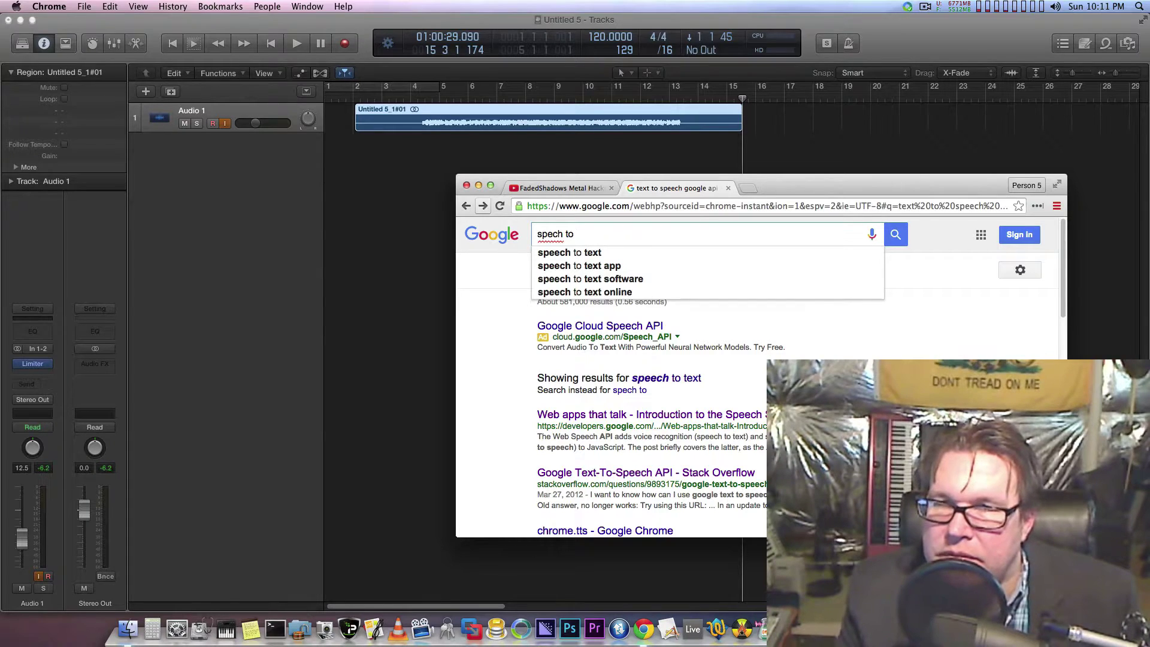
pyautogui.press('Down')
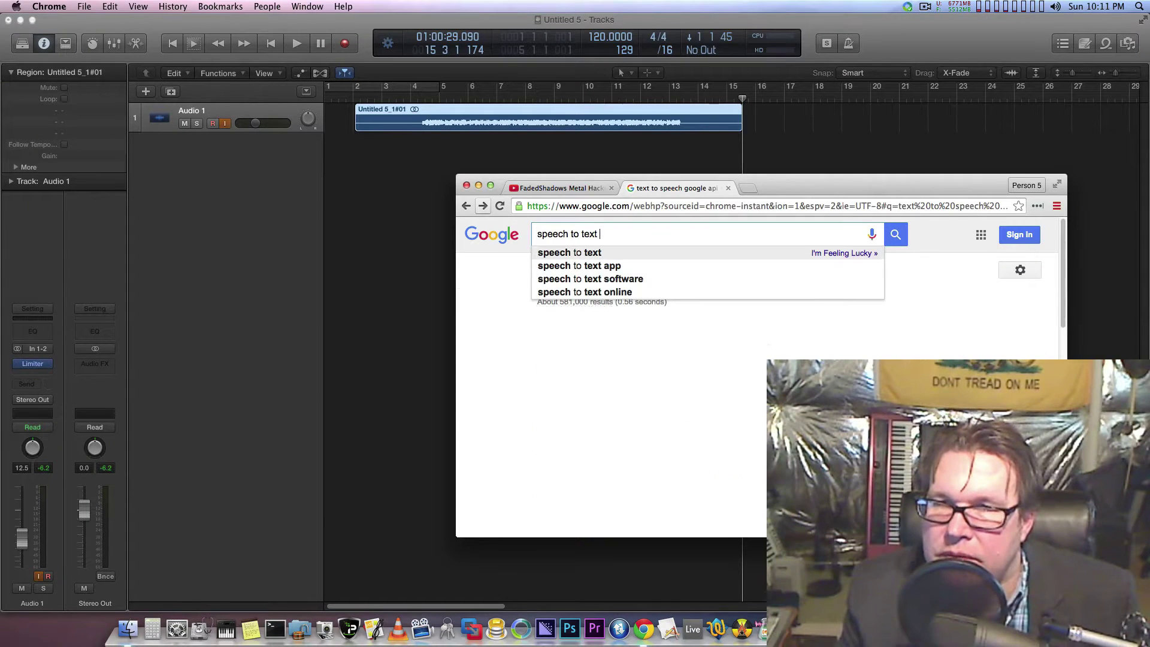
pyautogui.write('google')
pyautogui.press('Return')
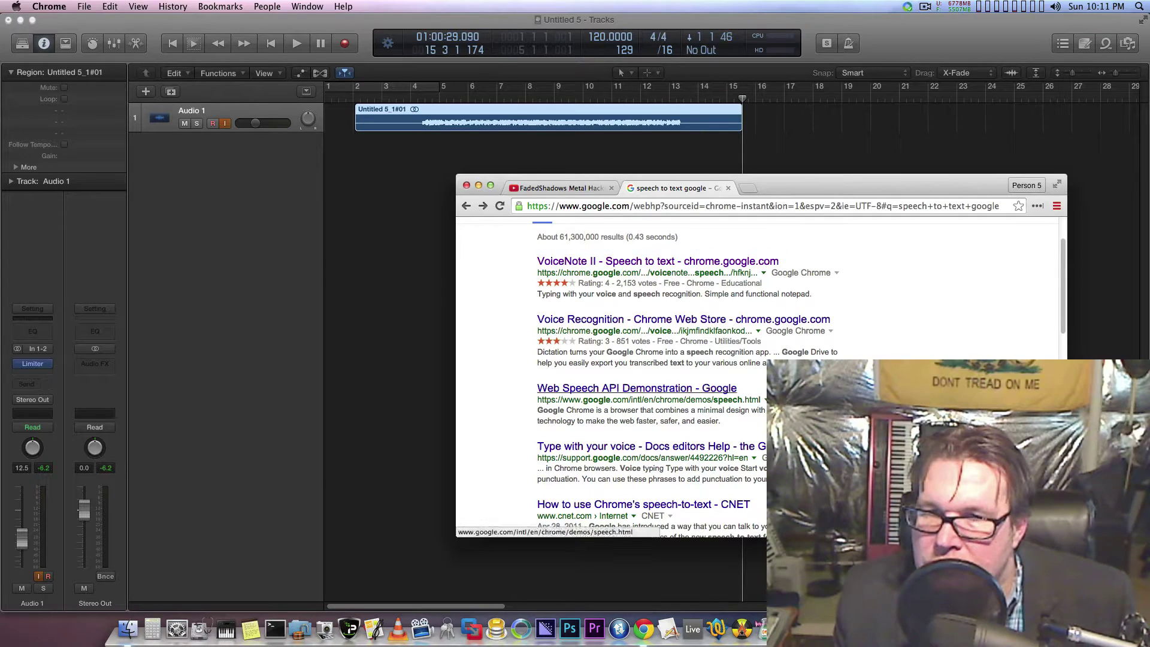
pyautogui.click(599, 388)
pyautogui.moveTo(869, 183); pyautogui.dragTo(802, 164)
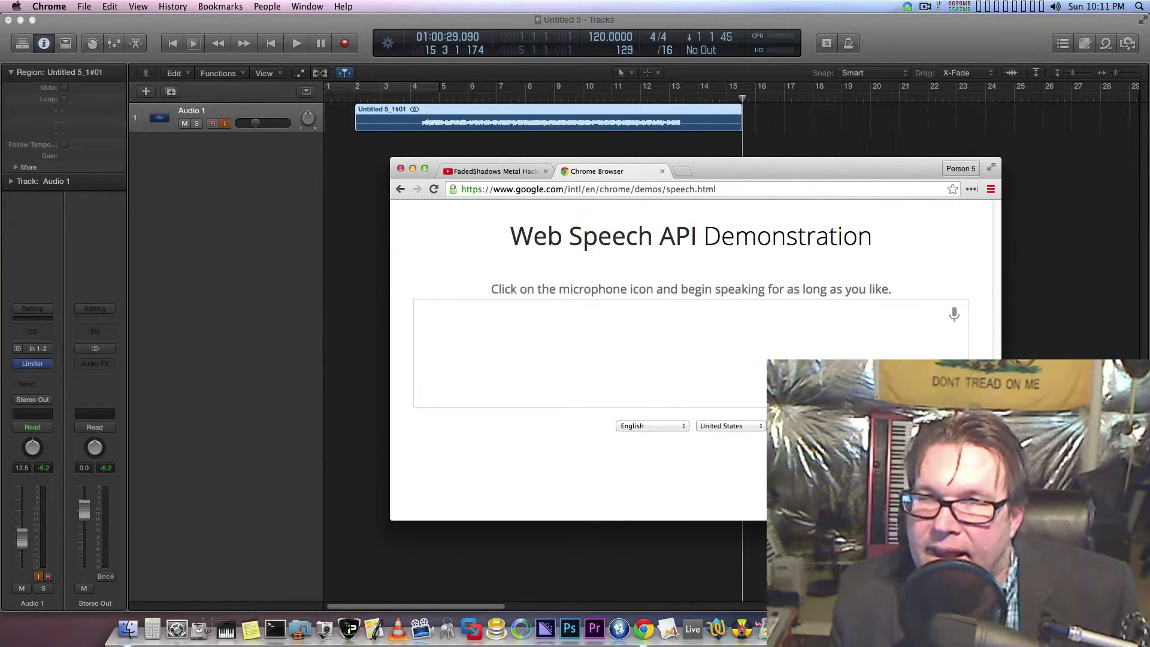
pyautogui.moveTo(802, 164); pyautogui.dragTo(820, 173)
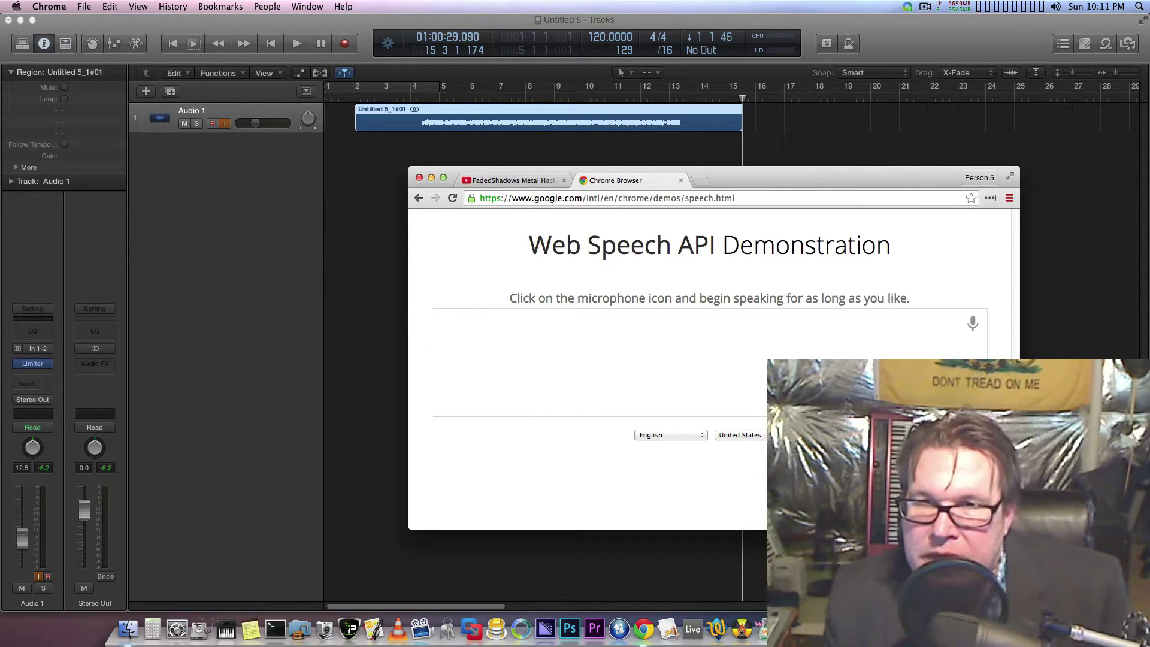
pyautogui.moveTo(820, 174); pyautogui.dragTo(869, 187)
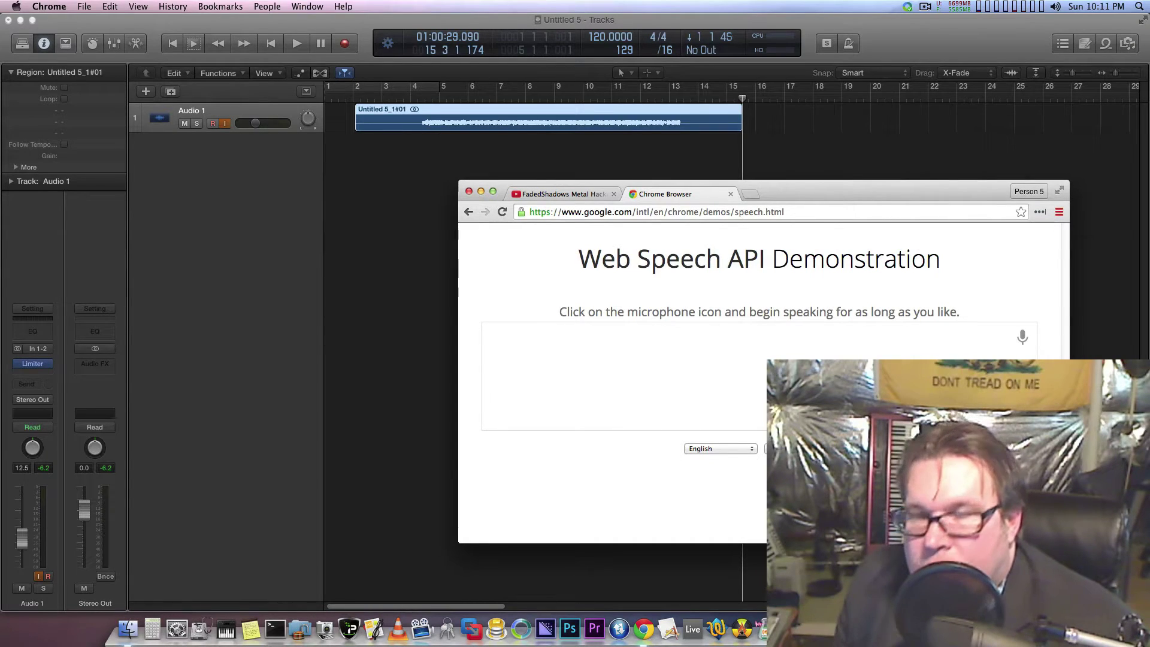
pyautogui.moveTo(870, 188)
pyautogui.mouseDown()
pyautogui.moveTo(881, 176)
pyautogui.moveTo(863, 183)
pyautogui.mouseUp()
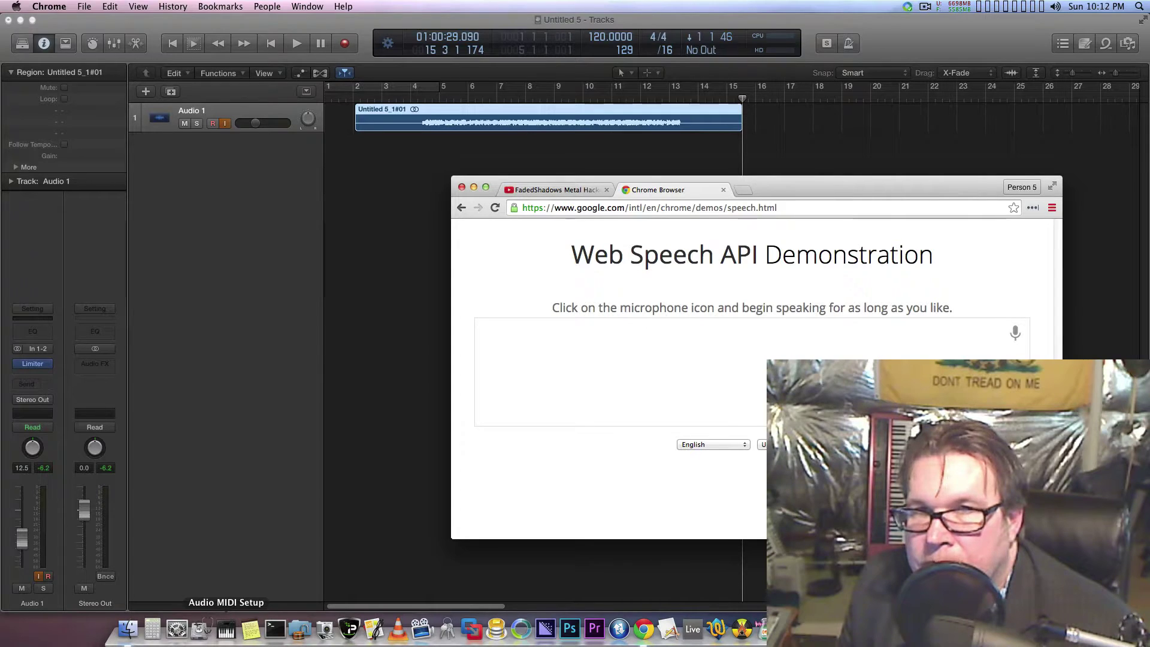
# Close Logic and open Audio MIDI Setup from the Utilities folder in Finder.
pyautogui.press('super+Tab')
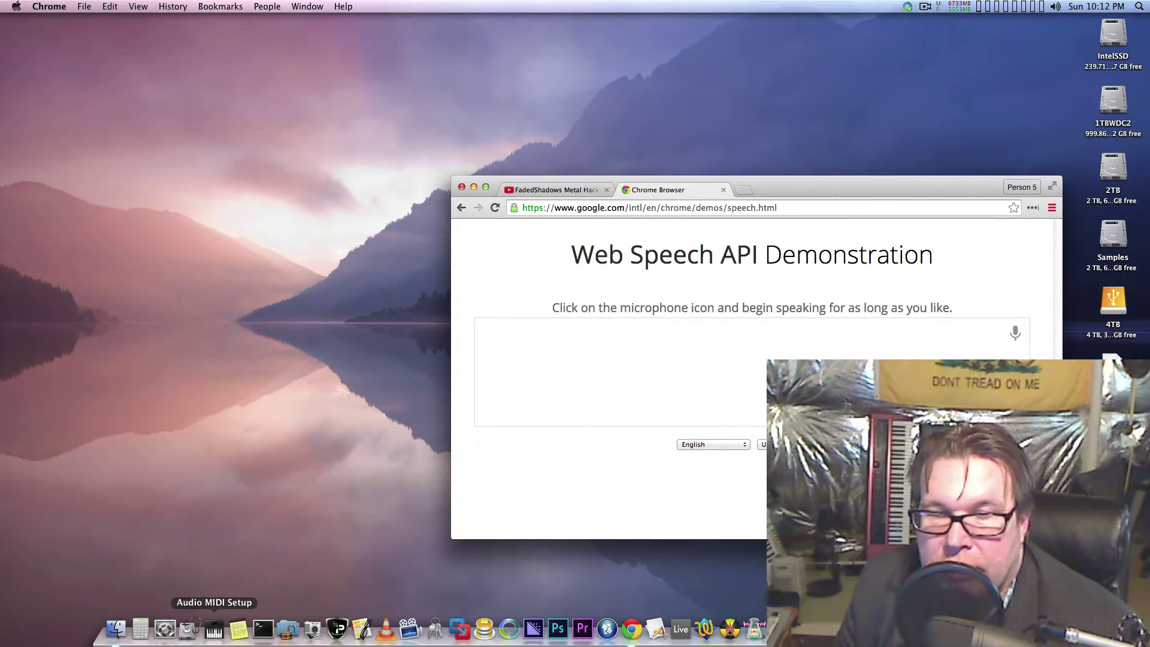
pyautogui.click(214, 629)
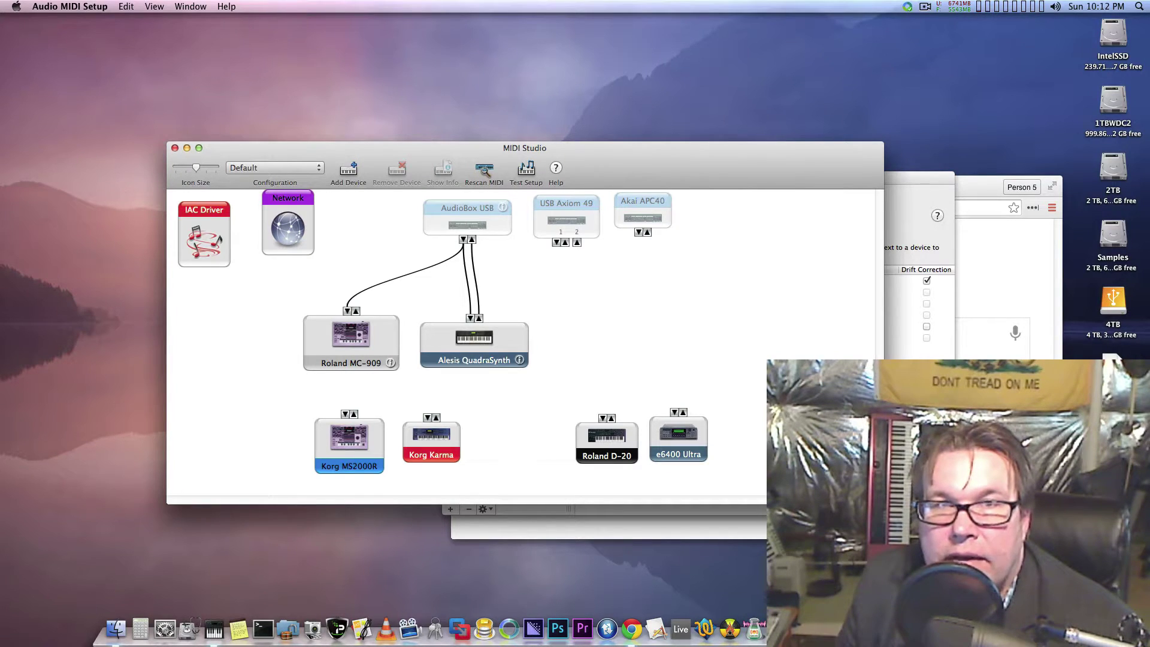
pyautogui.click(120, 90)
pyautogui.click(157, 7)
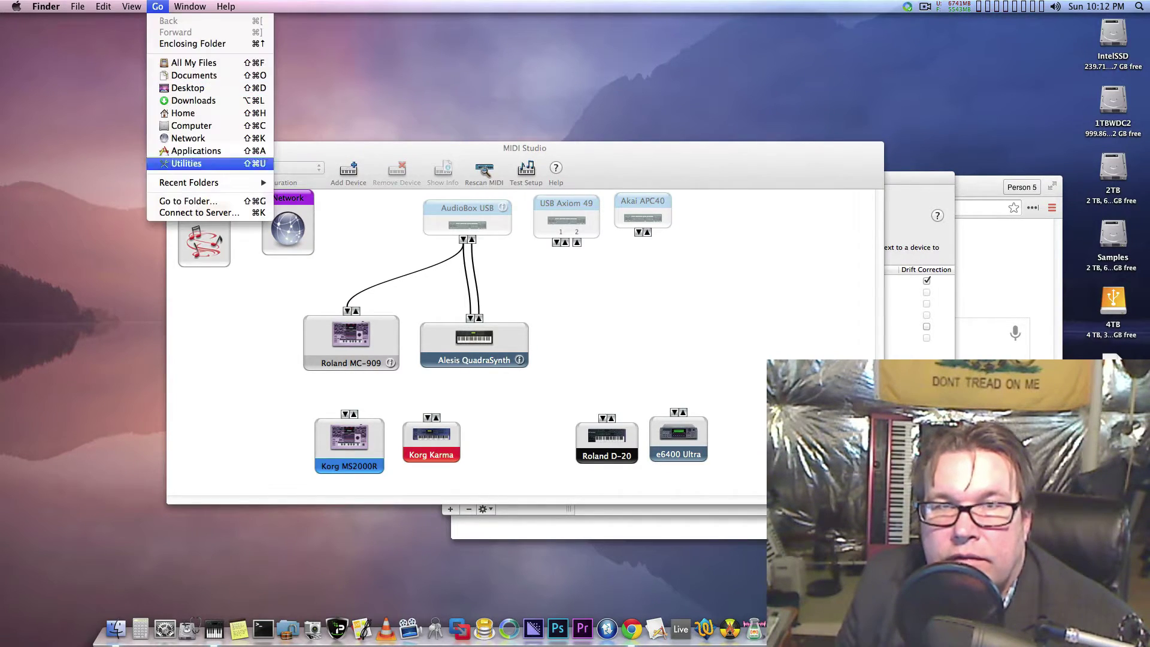
pyautogui.click(187, 163)
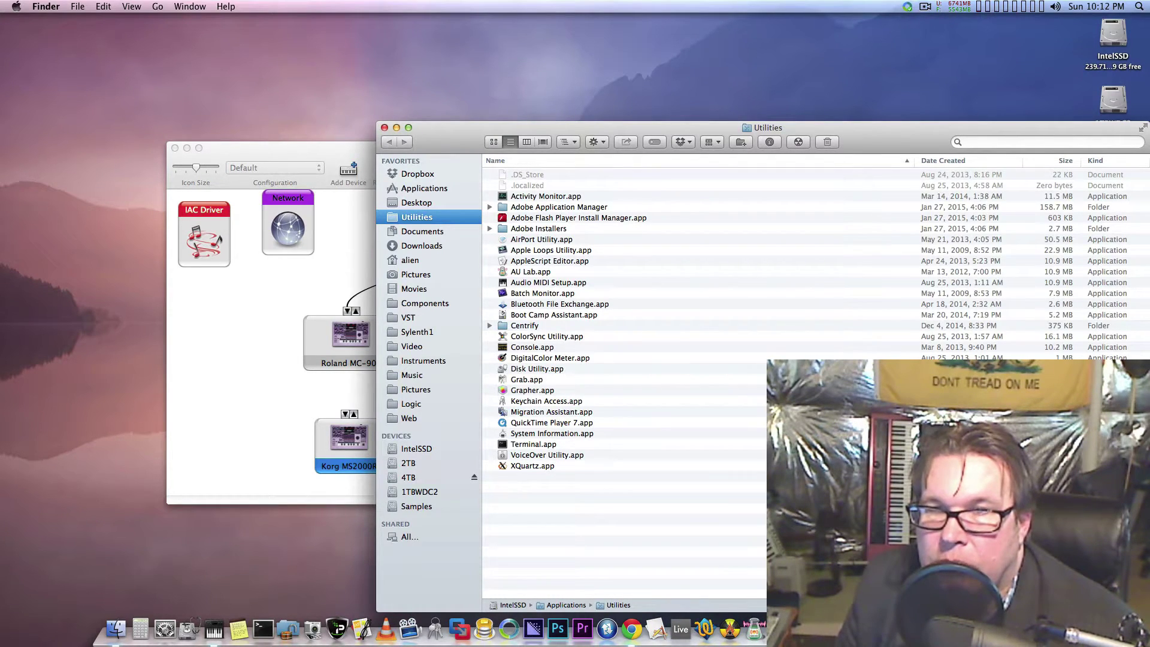
pyautogui.click(548, 282)
pyautogui.press('super+w')
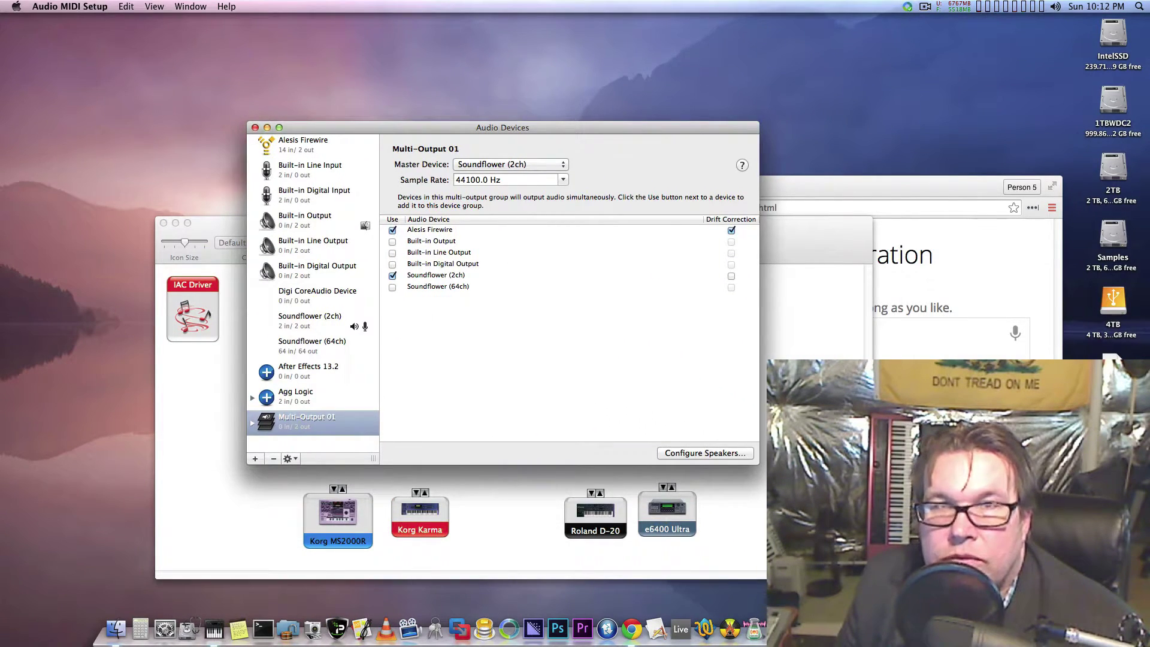
# Close the MIDI Studio window in Audio MIDI Setup and move the Audio Devices window into clear view.
pyautogui.click(190, 6)
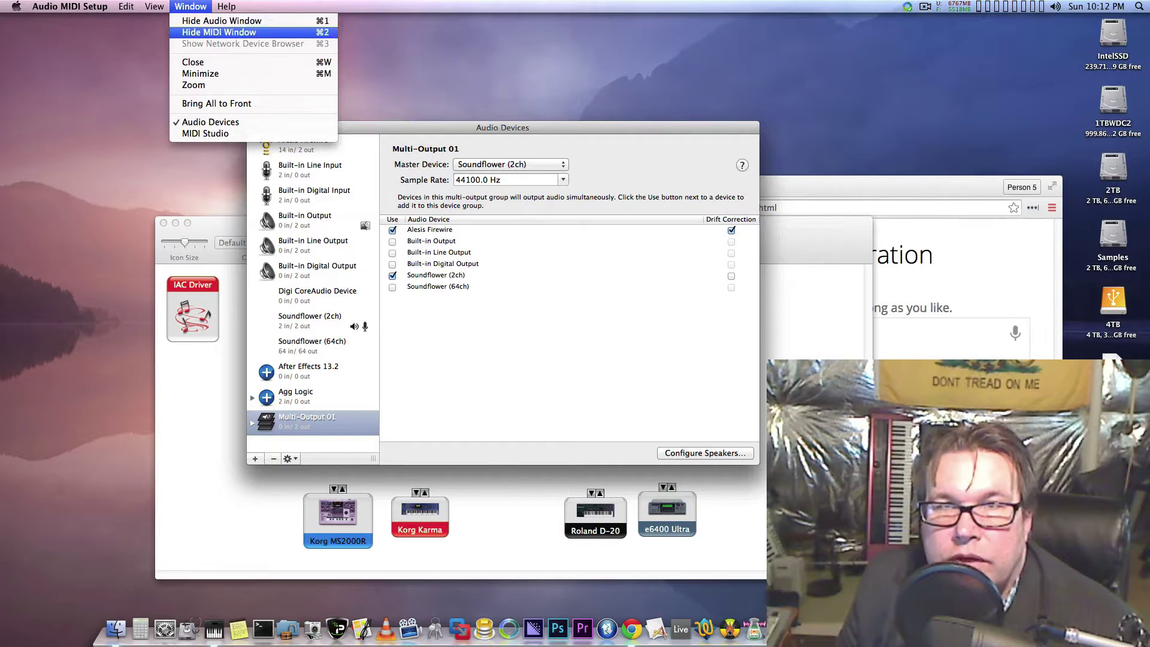
pyautogui.click(205, 134)
pyautogui.click(254, 127)
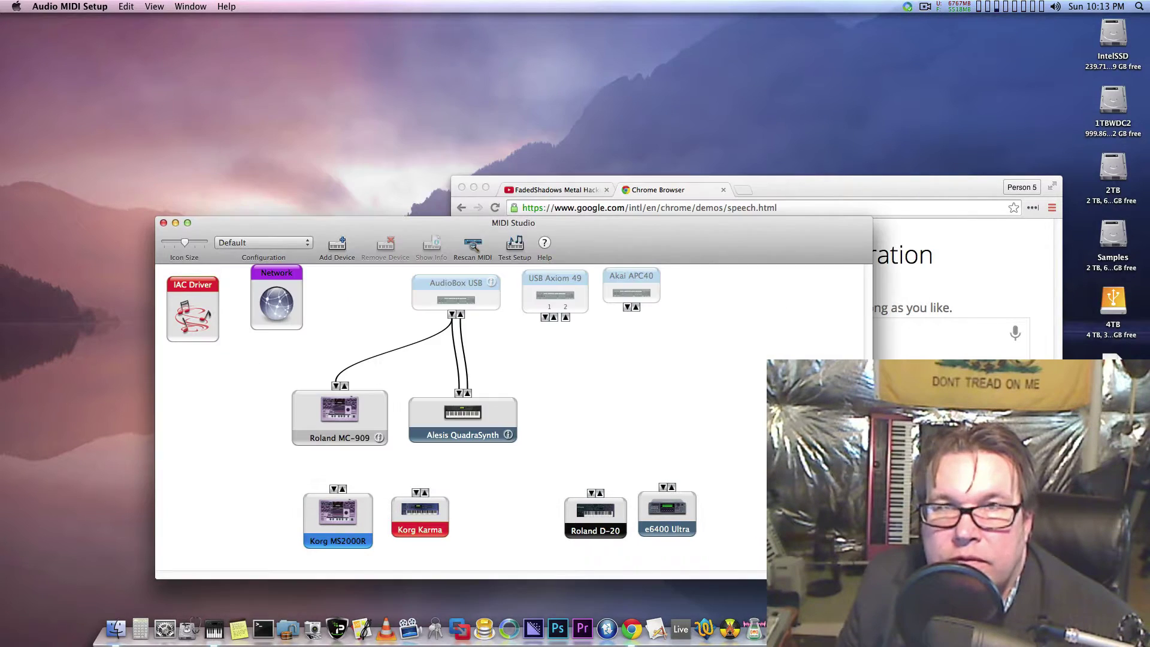
pyautogui.click(191, 6)
pyautogui.press('Return')
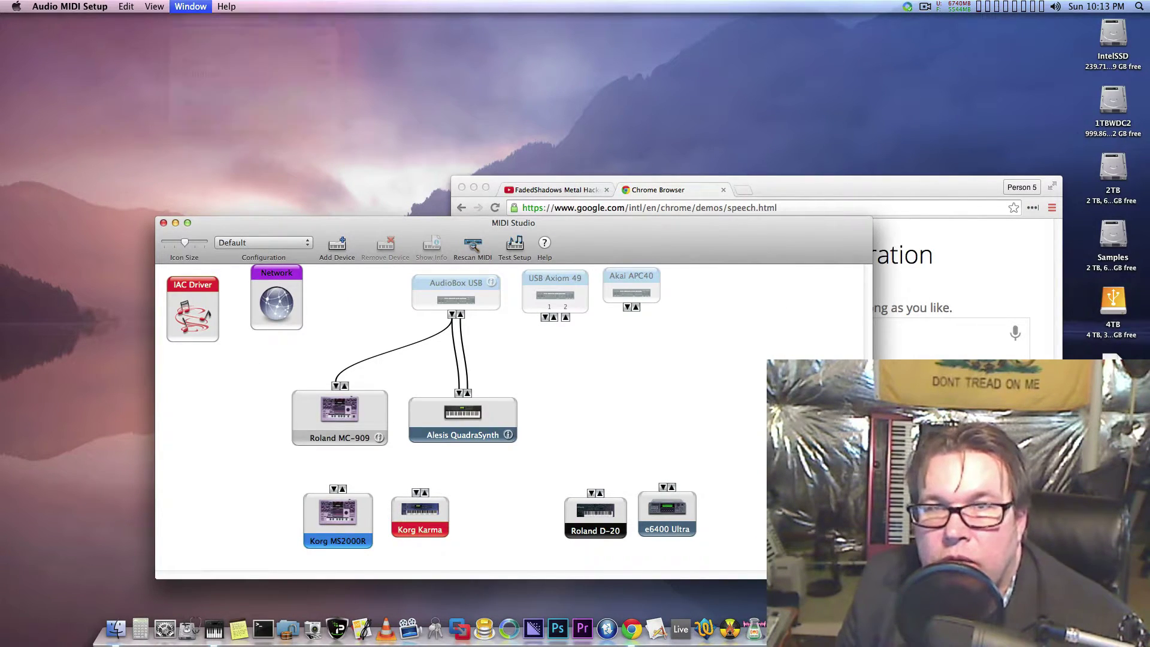
pyautogui.moveTo(502, 127); pyautogui.dragTo(402, 95)
pyautogui.click(163, 222)
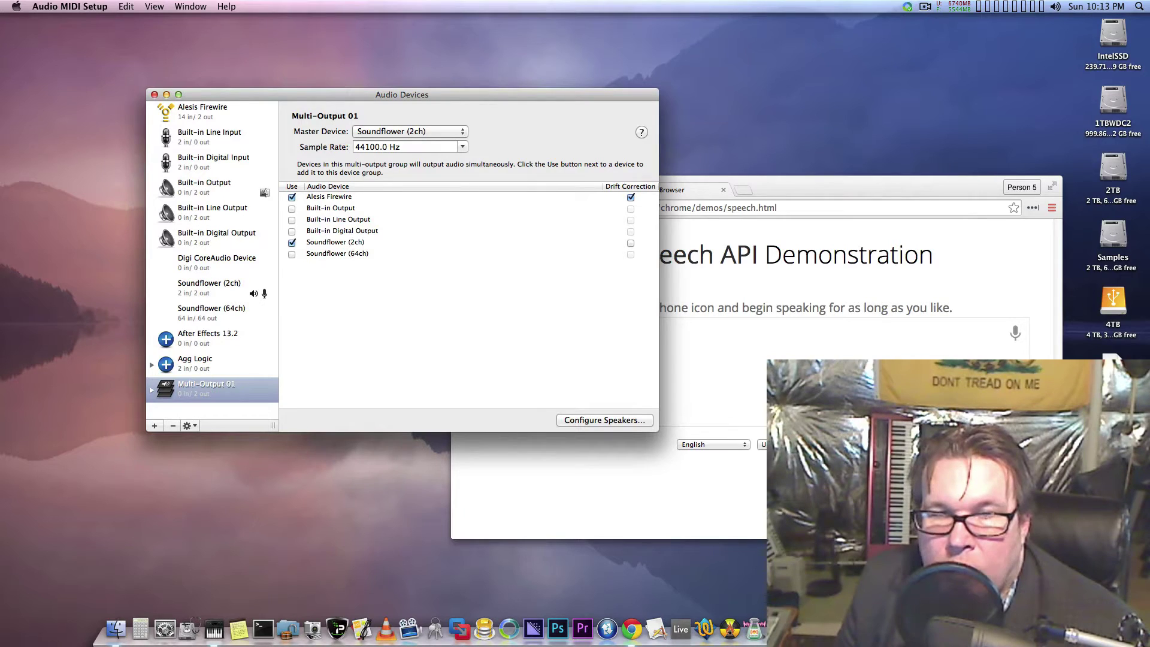
# Examine the configuration options for Multi-Output 01 and the choices for creating aggregate and multi-output devices, and close the Audio Devices window.
pyautogui.click(190, 426)
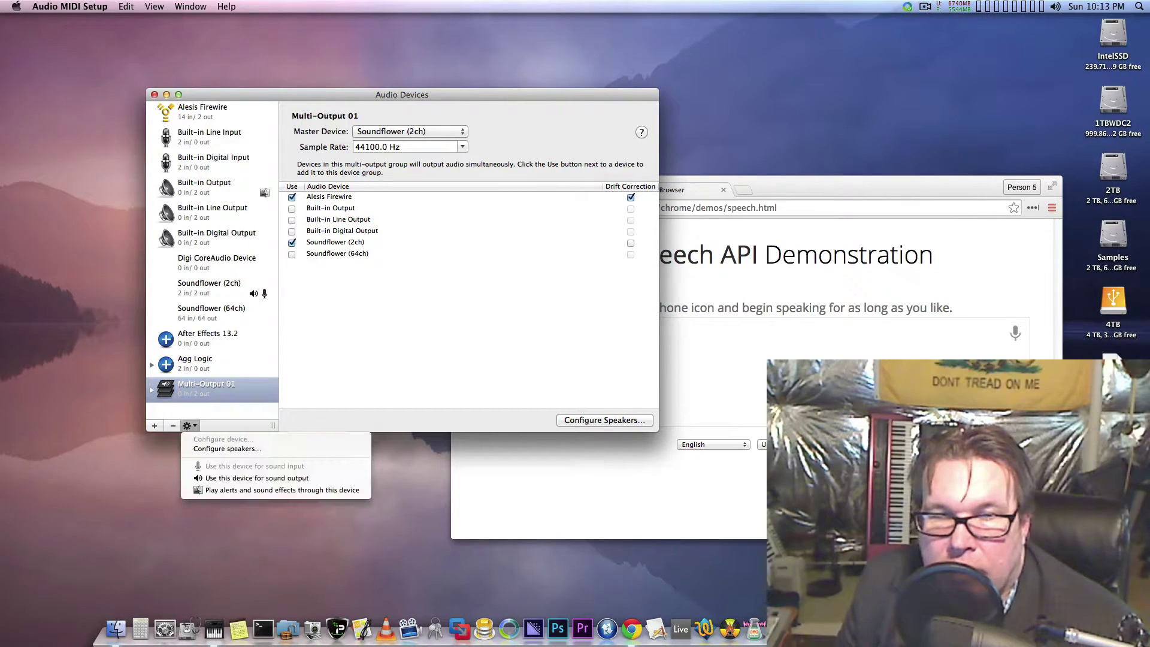
pyautogui.click(155, 425)
pyautogui.click(154, 426)
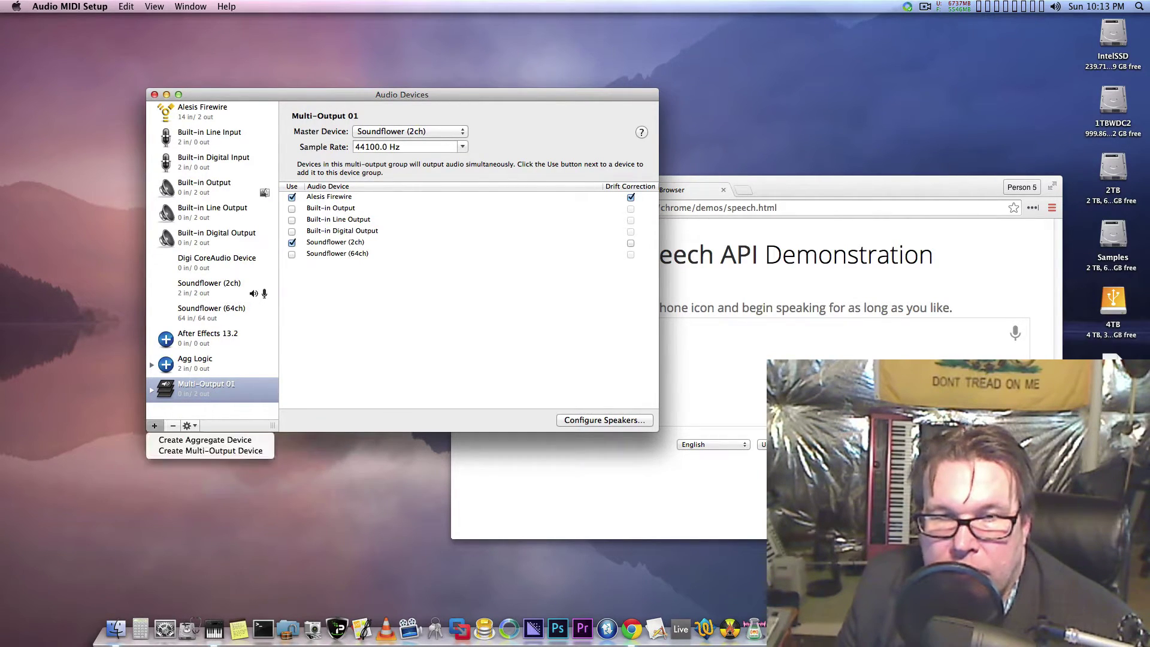
pyautogui.press('Escape')
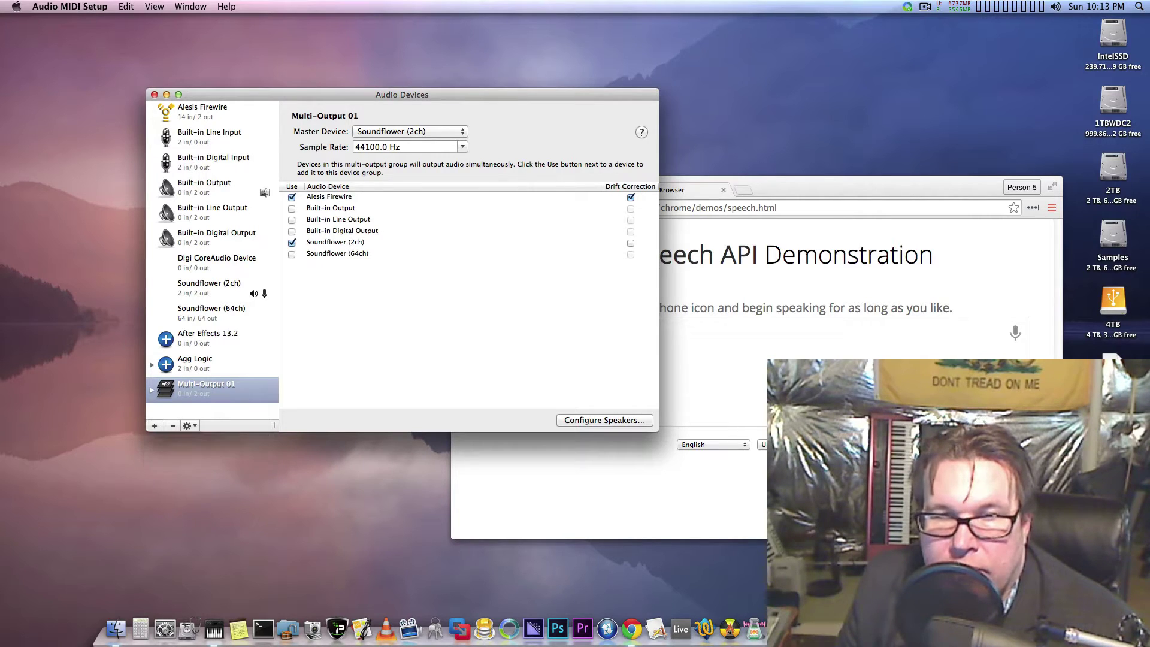
pyautogui.press('Tab')
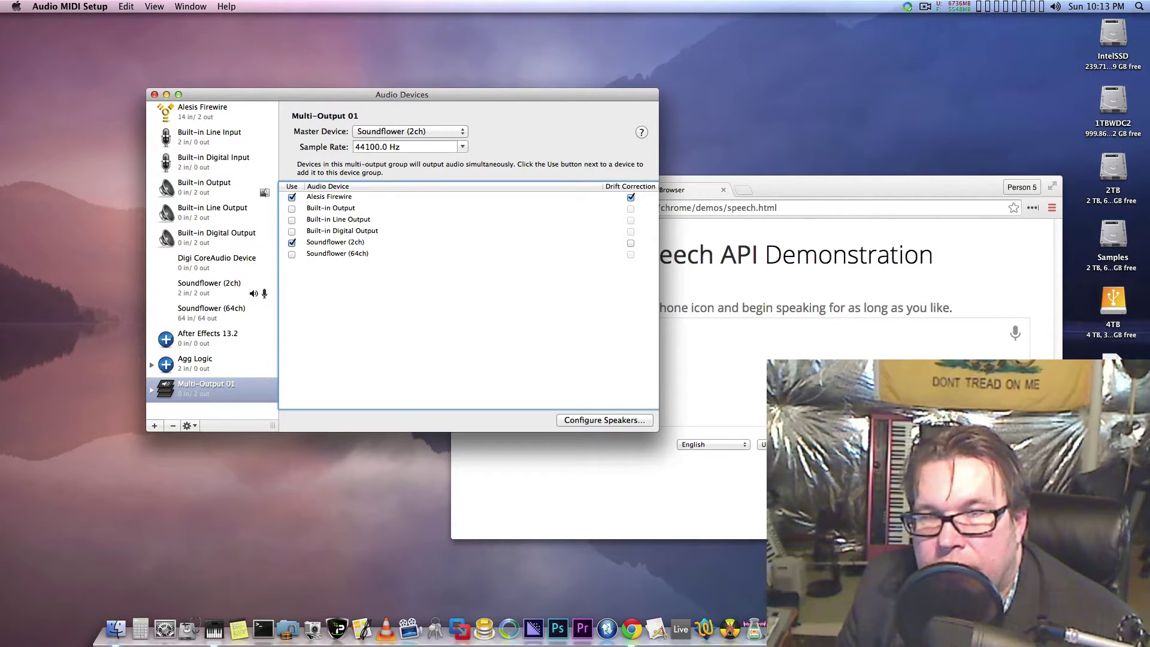
pyautogui.moveTo(402, 95); pyautogui.dragTo(378, 79)
pyautogui.press('super+w')
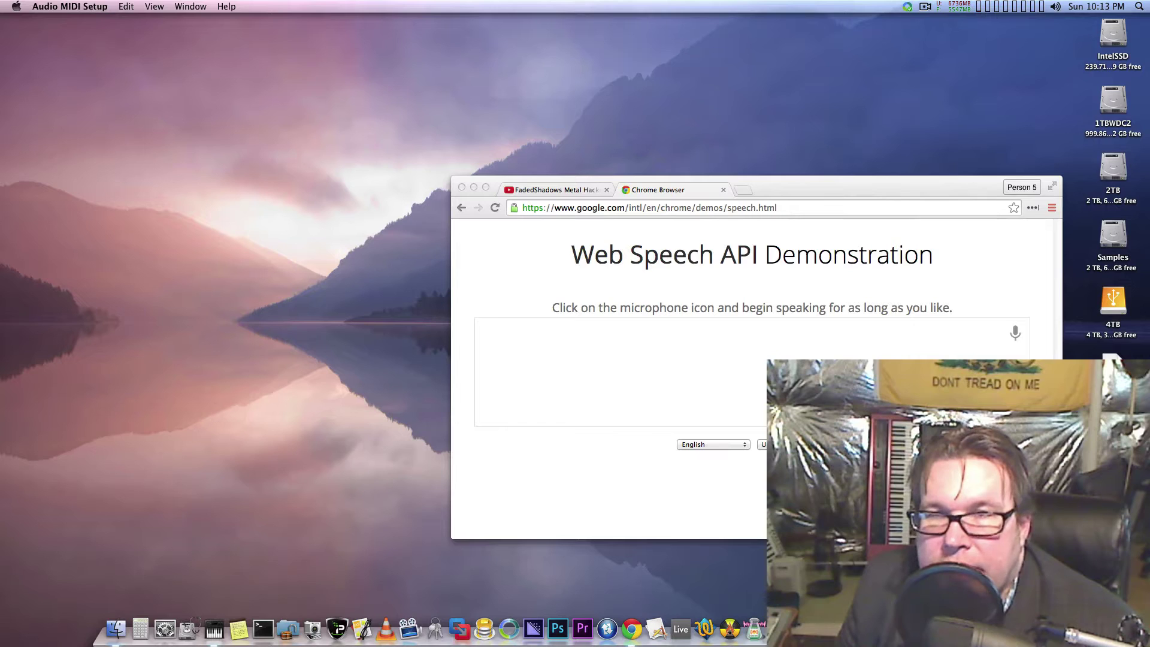
# Load logicprohacks.com in the YouTube tab of Chrome and enlarge the browser window.
pyautogui.moveTo(868, 186); pyautogui.dragTo(553, 72)
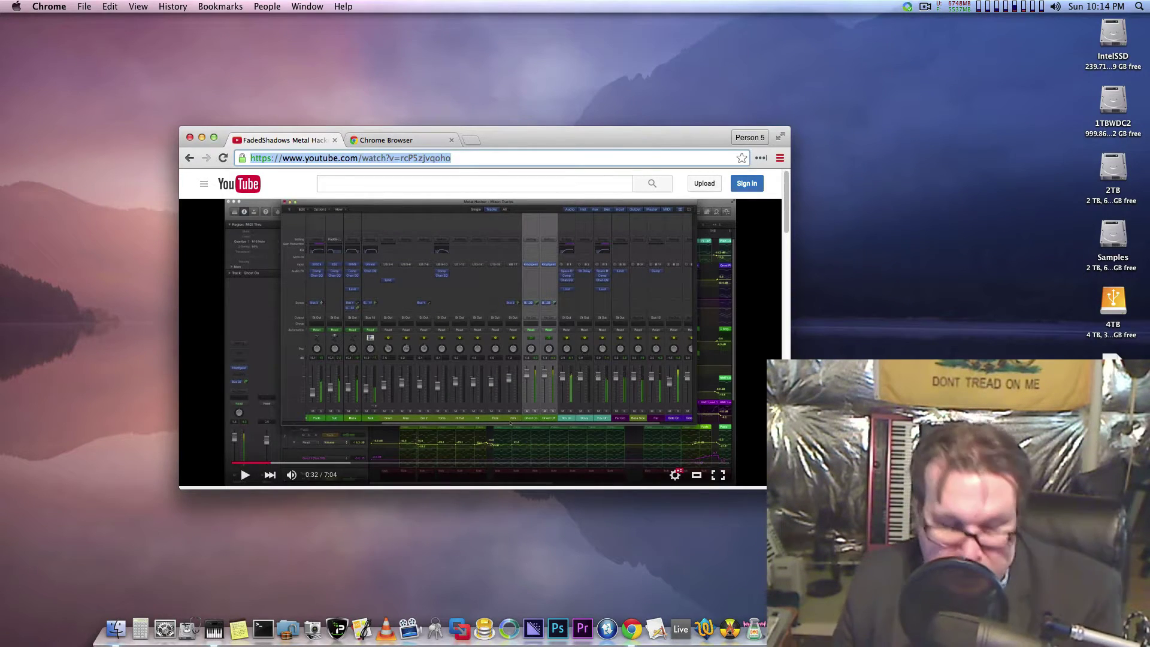
pyautogui.write('logicprohacks.com')
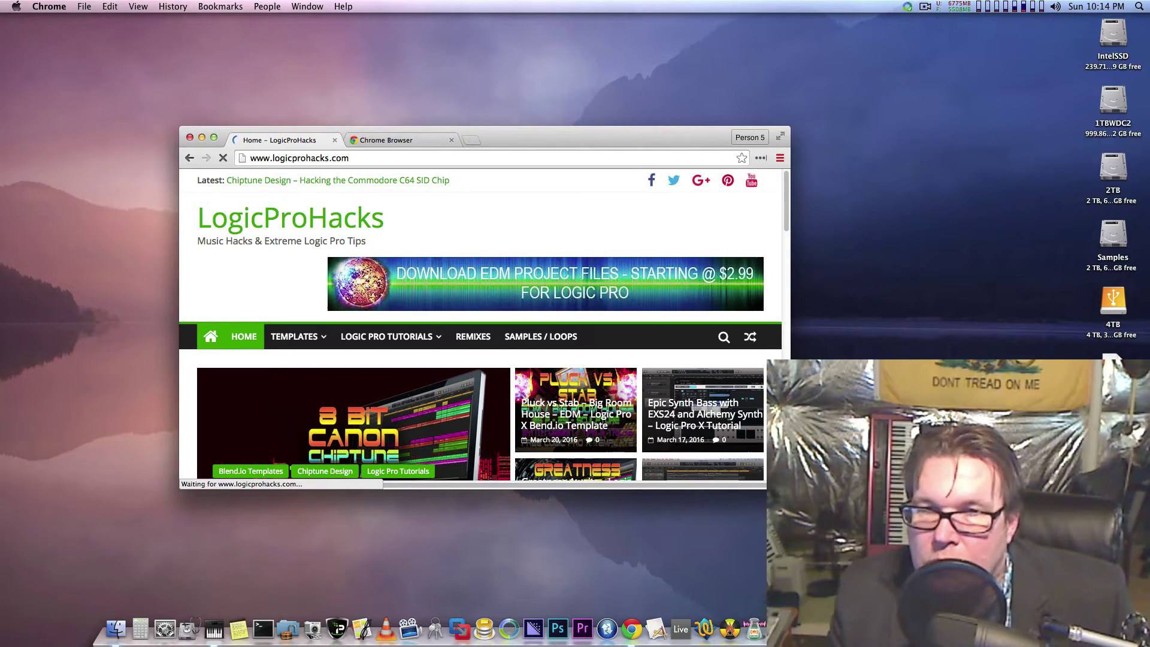
pyautogui.moveTo(789, 488); pyautogui.dragTo(831, 592)
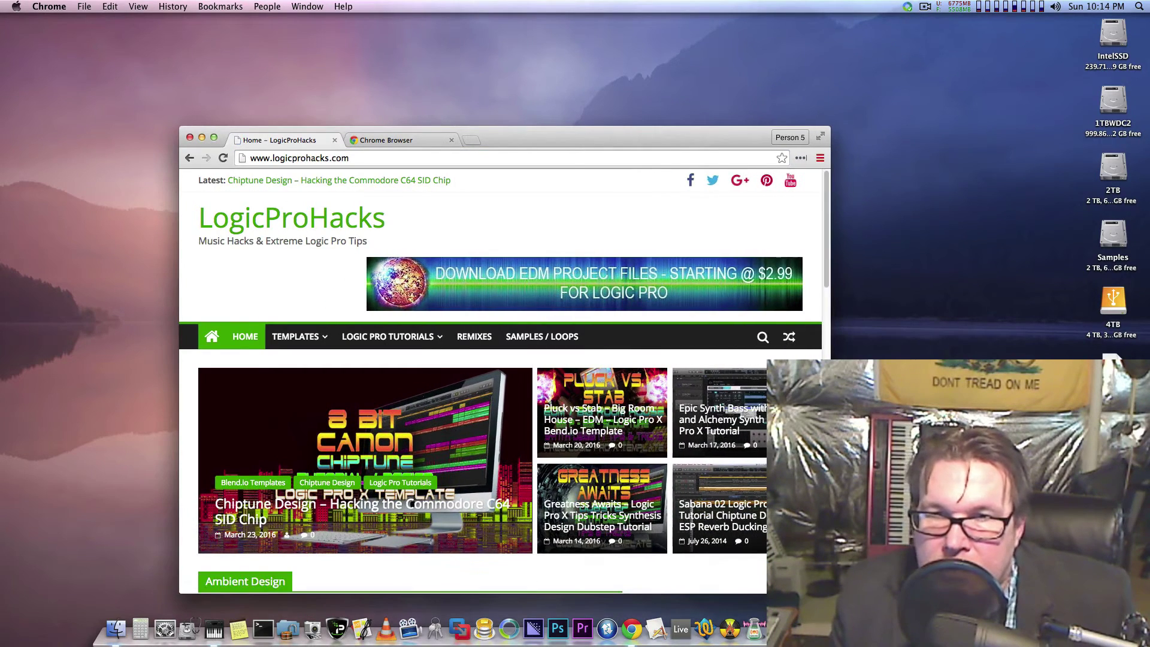
# Open the article "Cool Vibe Sample Trick in Logic's New Retro Synth – Plus Reverb Hacking" and bring its video into view.
pyautogui.scroll(-5, 501, 383)
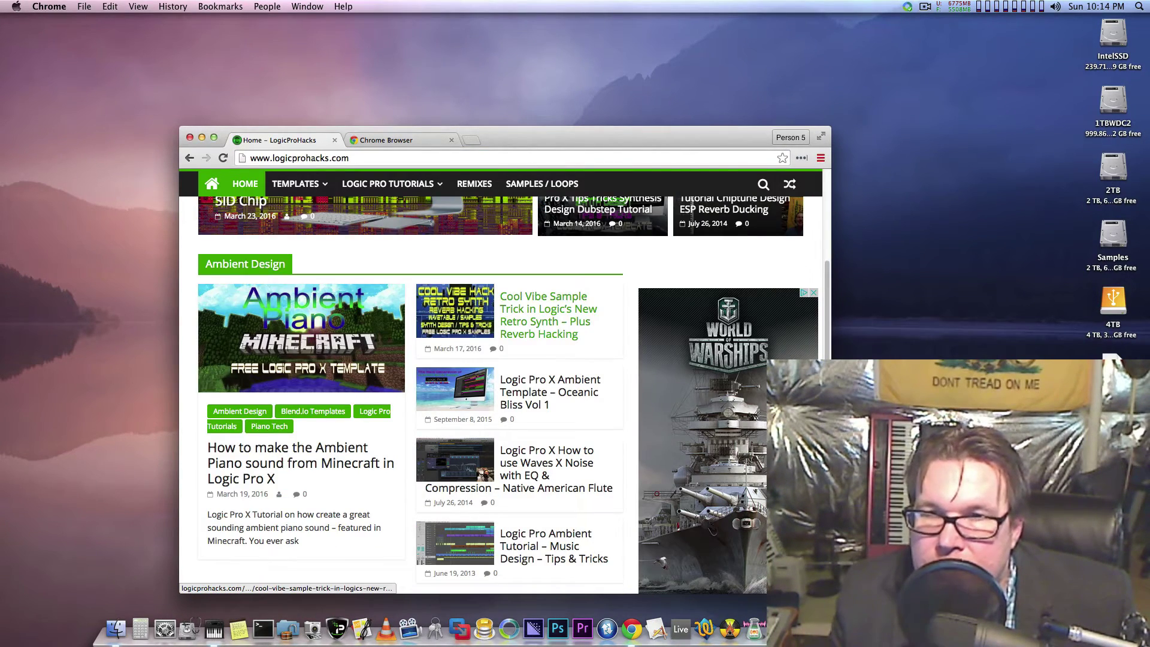
pyautogui.scroll(-3, 413, 281)
pyautogui.scroll(5, 414, 281)
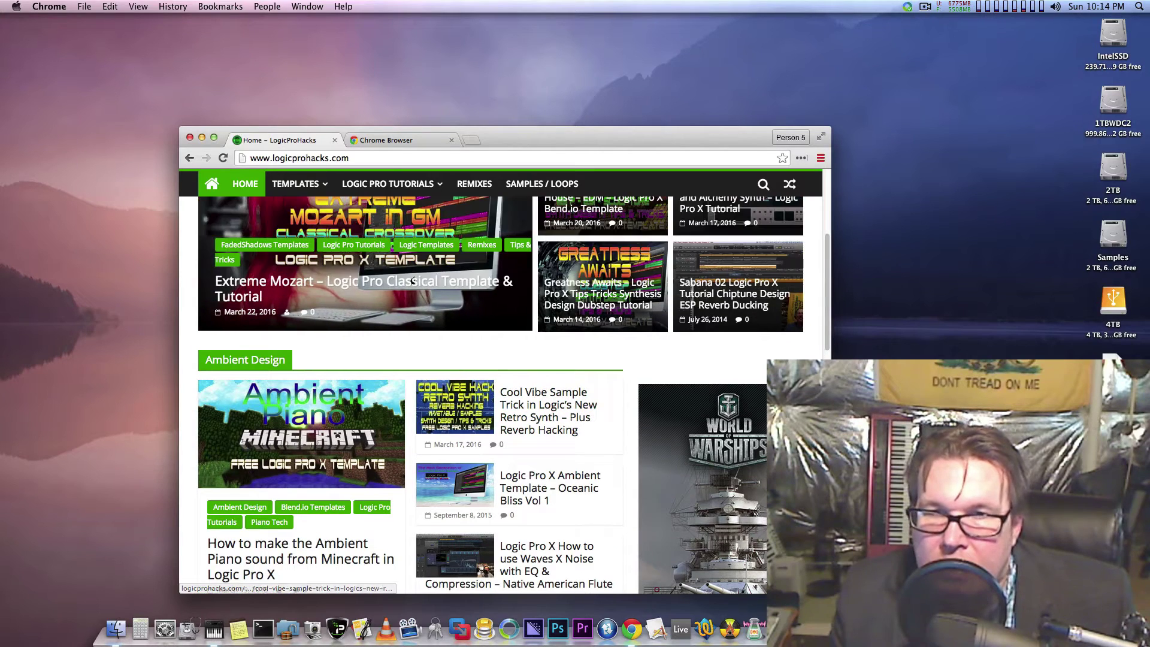
pyautogui.scroll(1, 413, 281)
pyautogui.scroll(-4, 564, 327)
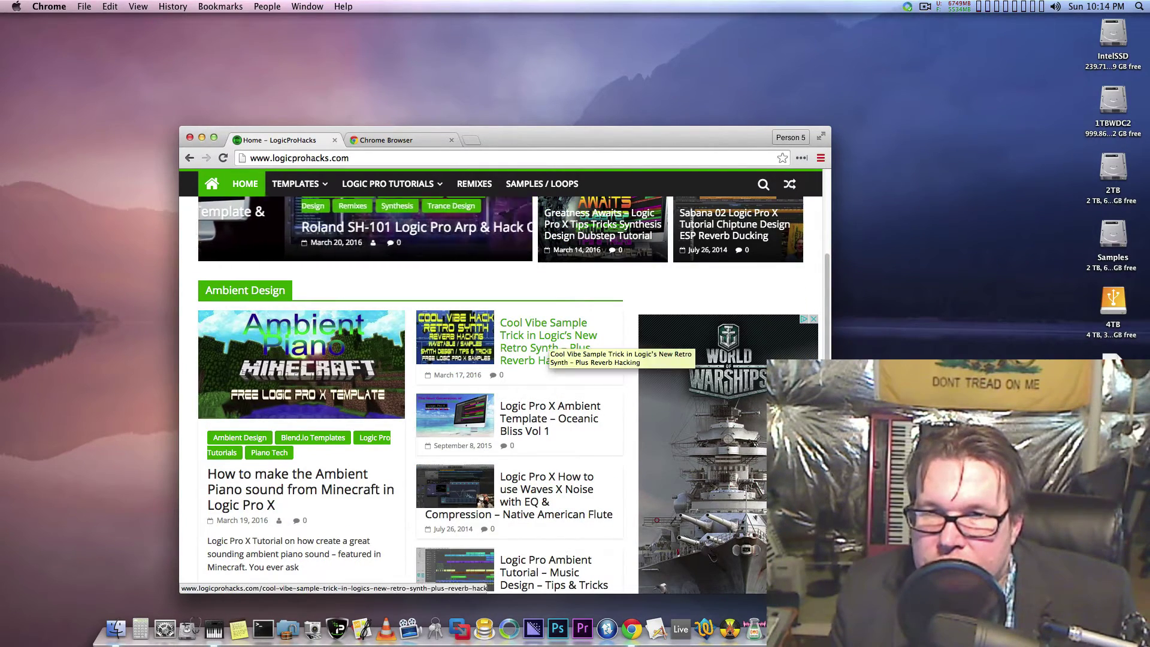
pyautogui.click(542, 335)
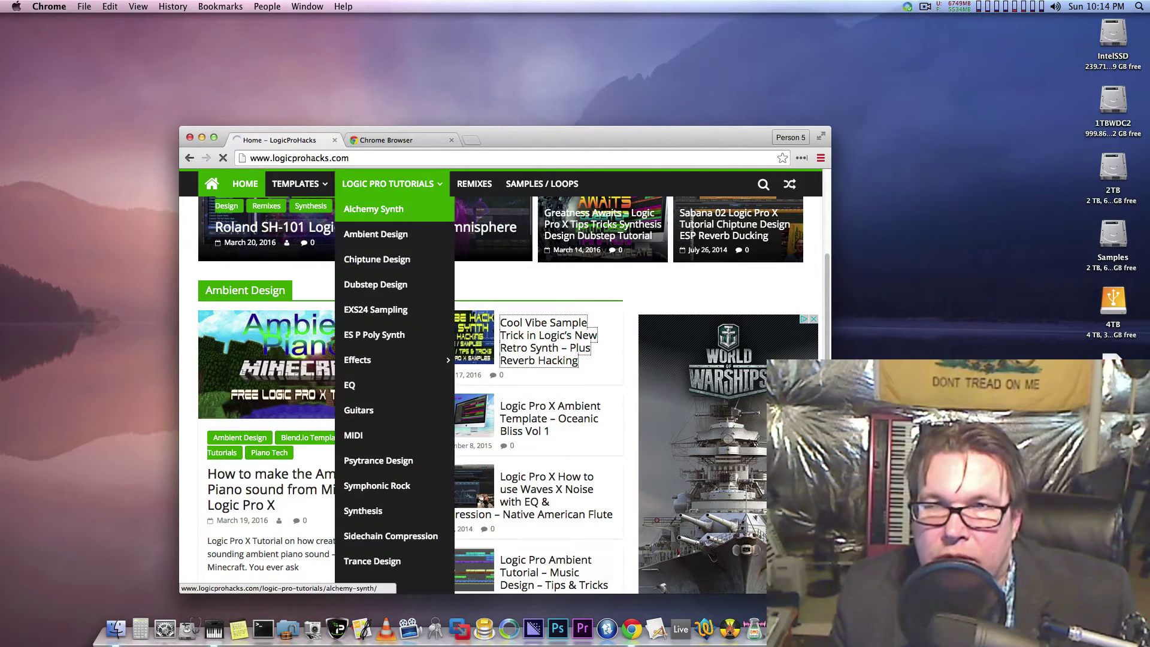
pyautogui.scroll(-8, 475, 316)
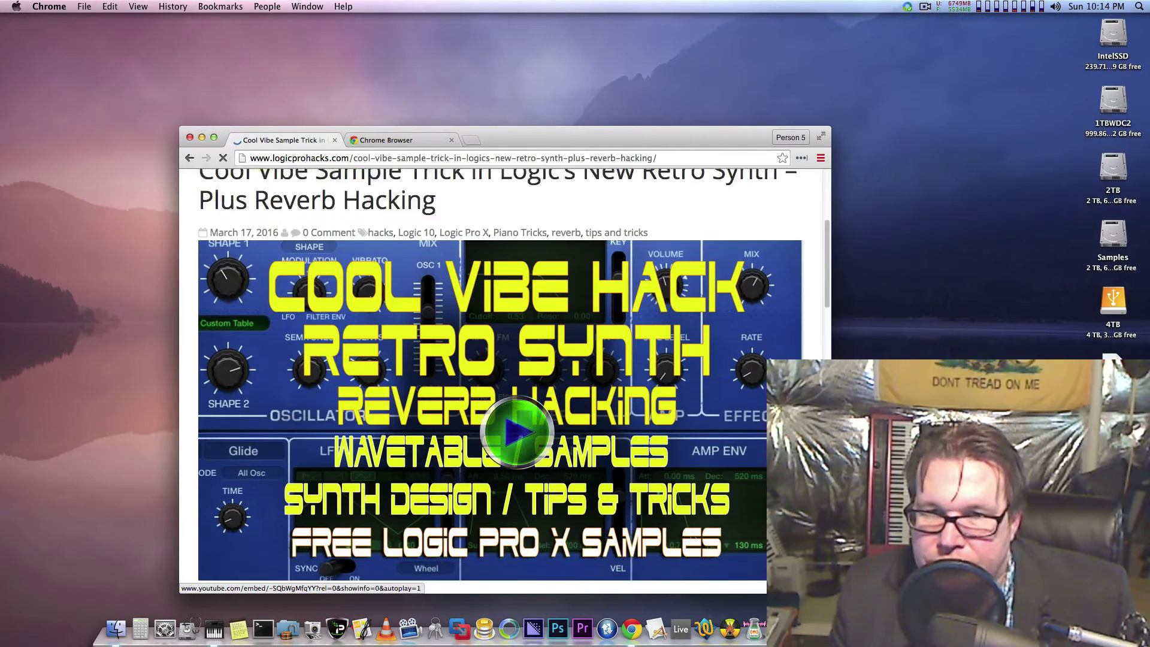
# Separate the LogicProHacks article and the Web Speech API Demonstration into two browser windows and move them apart.
pyautogui.moveTo(522, 136); pyautogui.dragTo(474, 129)
pyautogui.moveTo(233, 133); pyautogui.dragTo(697, 152)
pyautogui.moveTo(419, 130); pyautogui.dragTo(307, 130)
pyautogui.moveTo(697, 153); pyautogui.dragTo(730, 119)
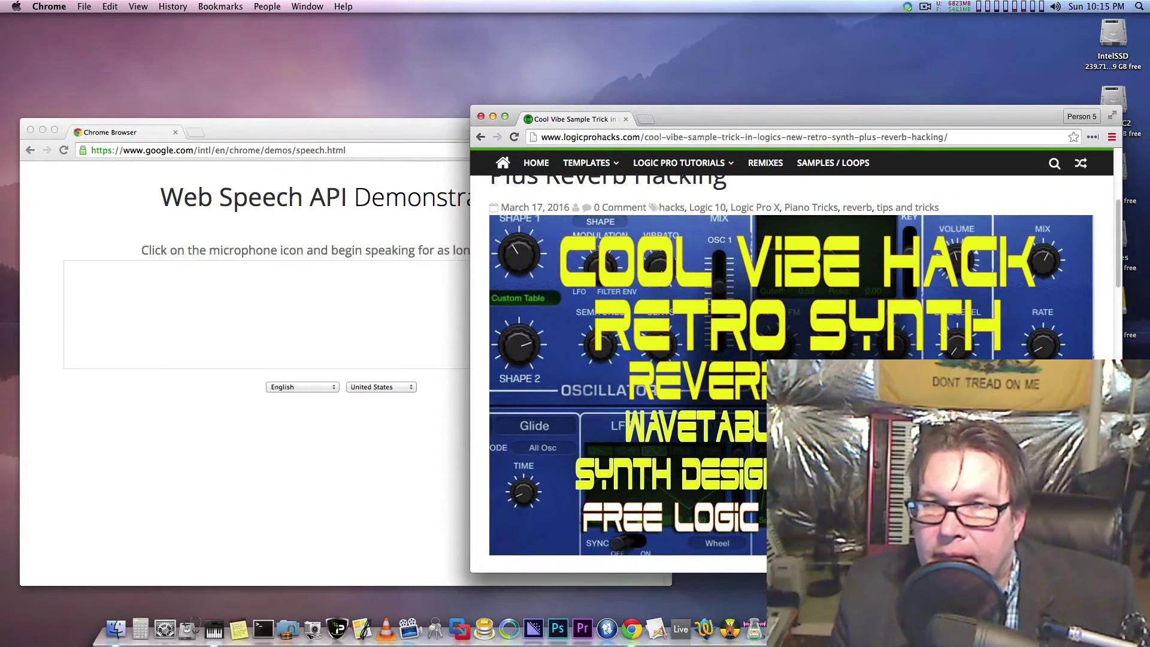
pyautogui.moveTo(810, 117); pyautogui.dragTo(824, 127)
pyautogui.moveTo(299, 129); pyautogui.dragTo(280, 45)
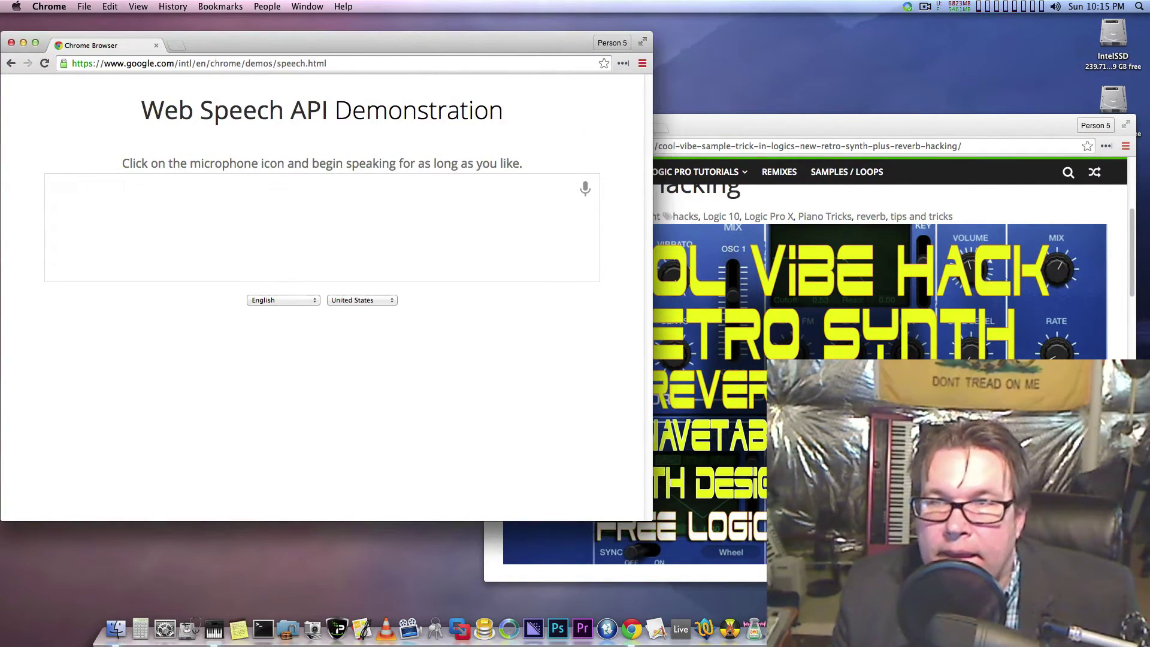
# Resize both browser windows to sit side by side without overlapping, and play the embedded video in the article.
pyautogui.moveTo(639, 297); pyautogui.dragTo(582, 297)
pyautogui.moveTo(839, 125); pyautogui.dragTo(845, 40)
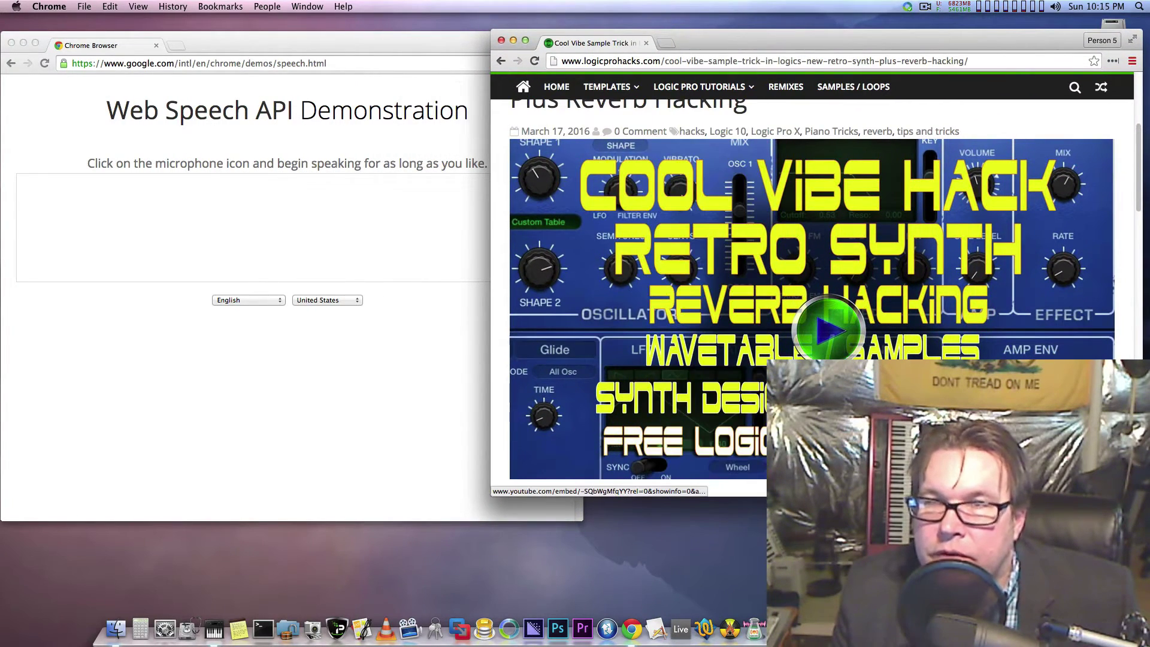
pyautogui.moveTo(491, 269); pyautogui.dragTo(586, 269)
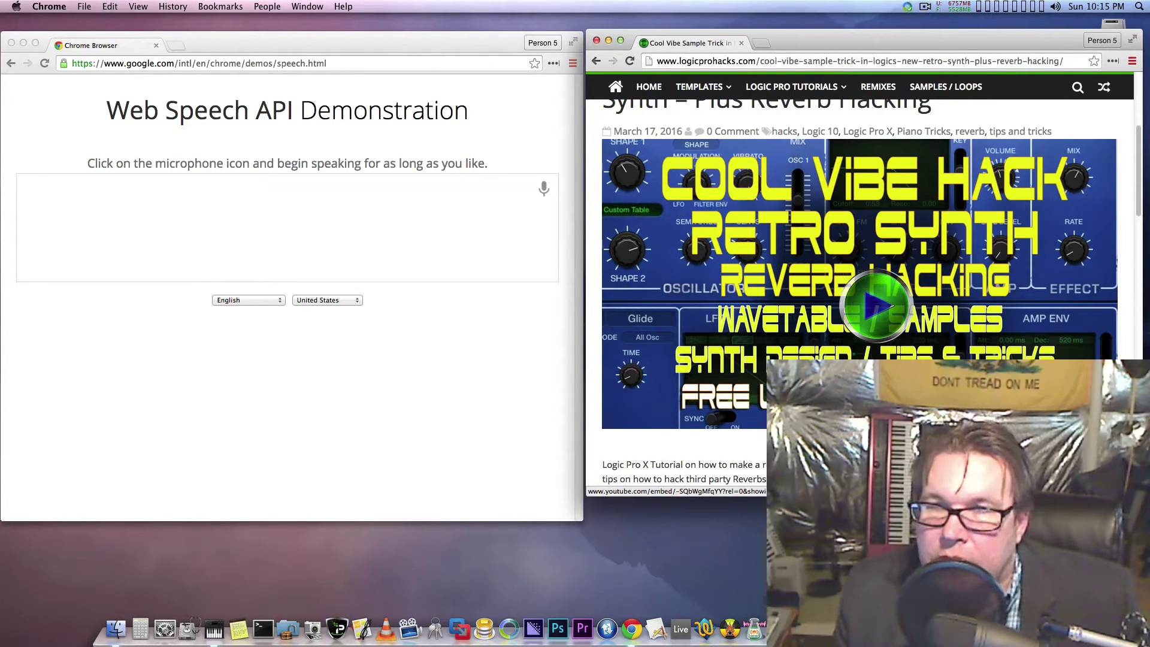
pyautogui.click(877, 306)
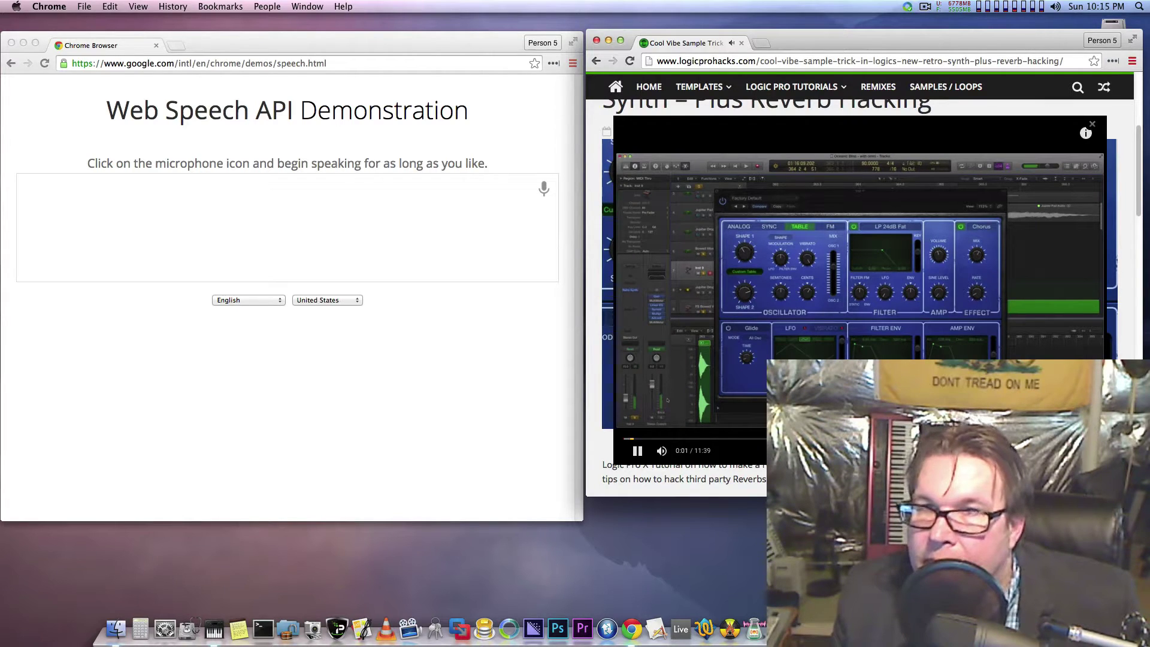
pyautogui.click(543, 189)
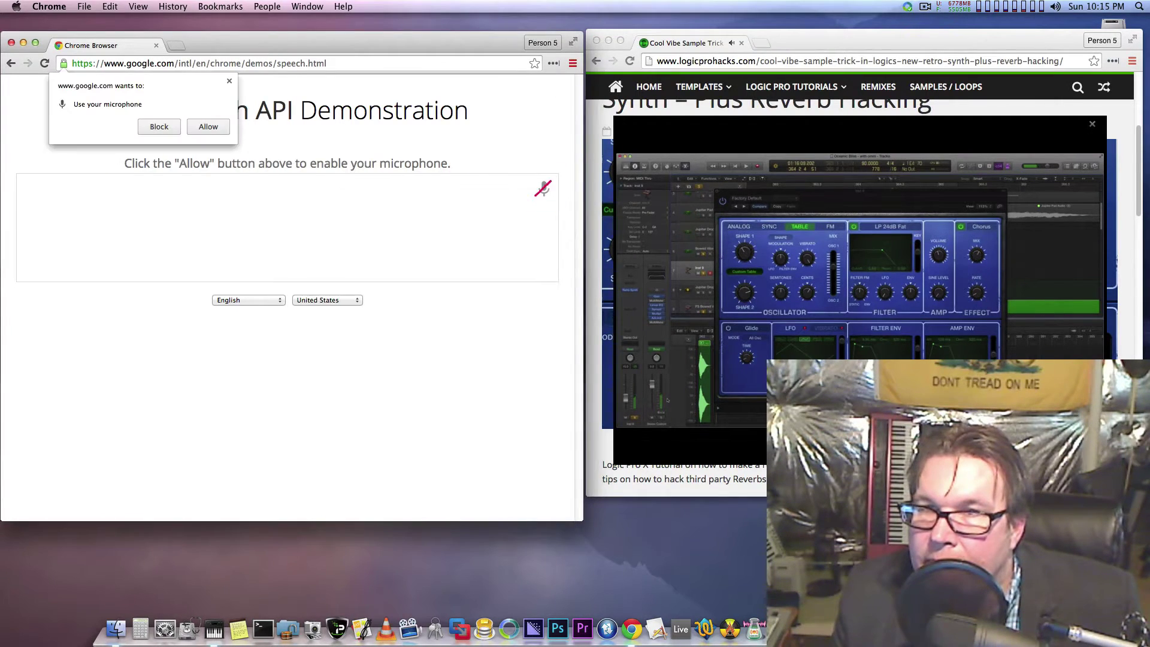
pyautogui.click(208, 126)
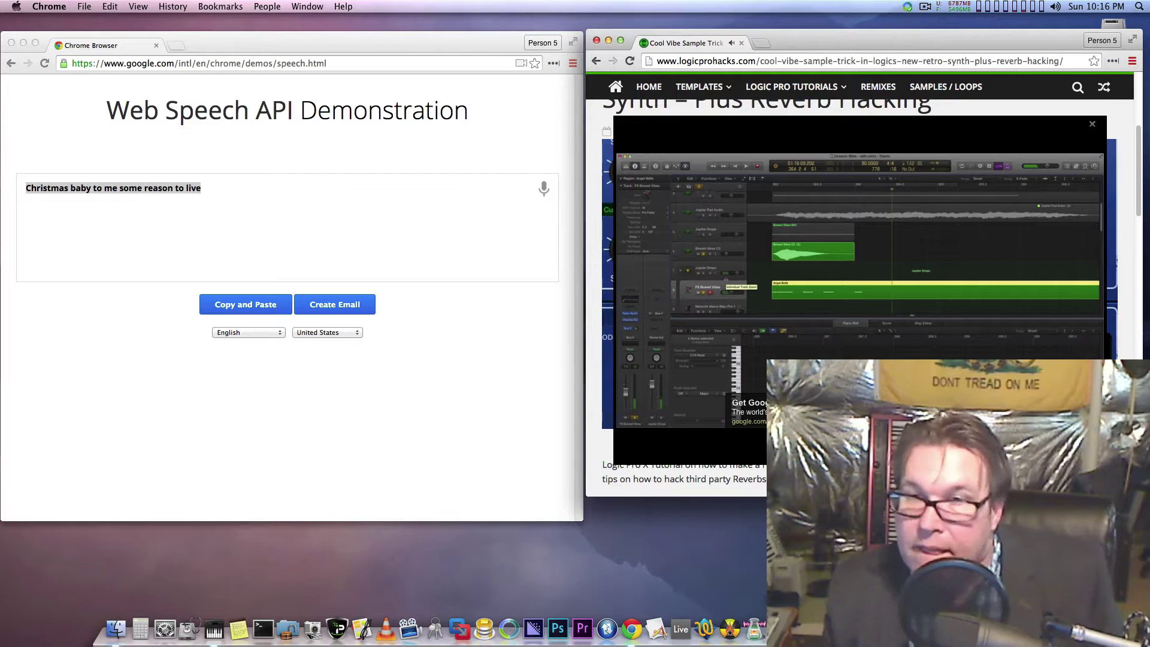
pyautogui.click(636, 451)
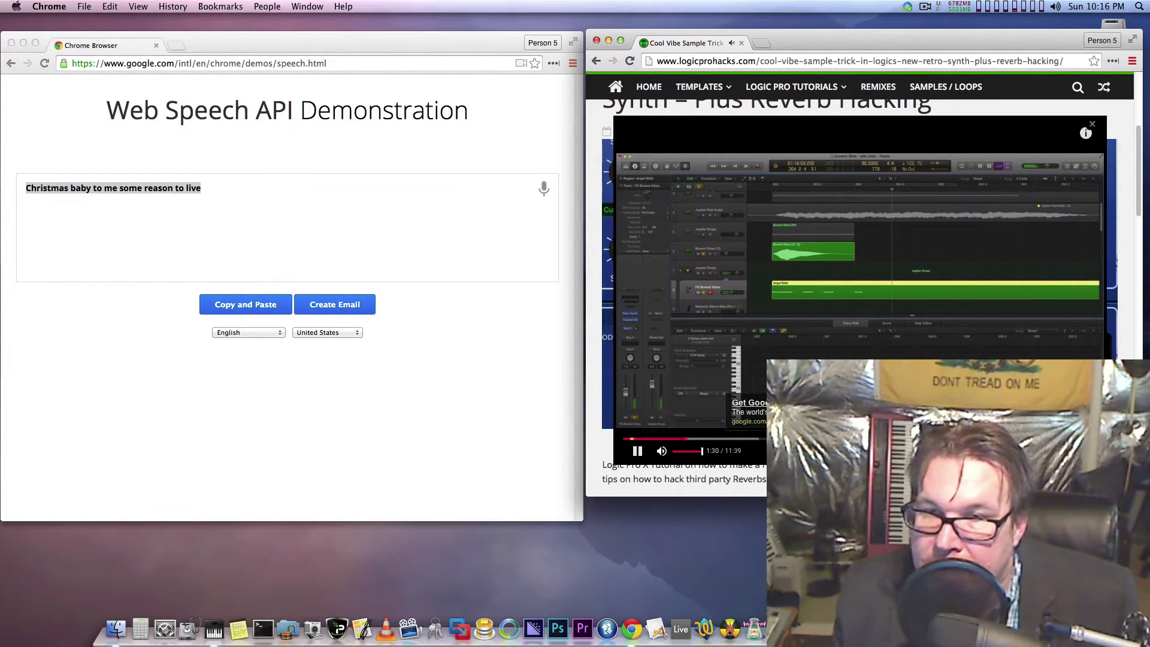
# Set the system sound output to Multi-Output 01 in System Preferences and close the Sound settings.
pyautogui.click(165, 629)
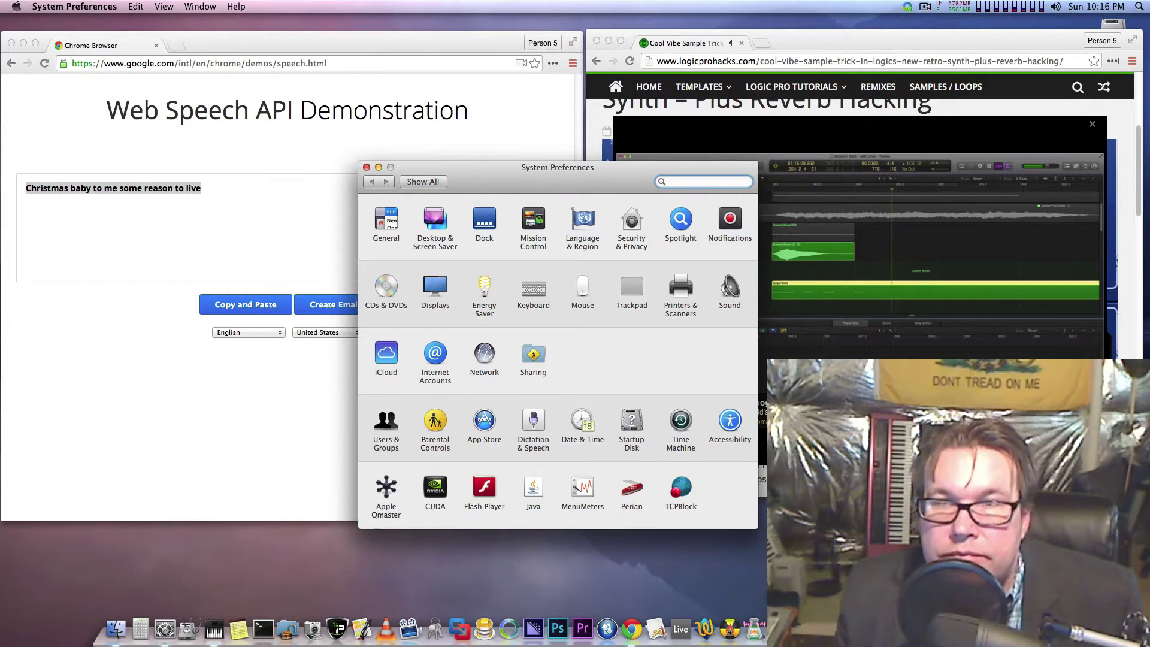
pyautogui.click(729, 291)
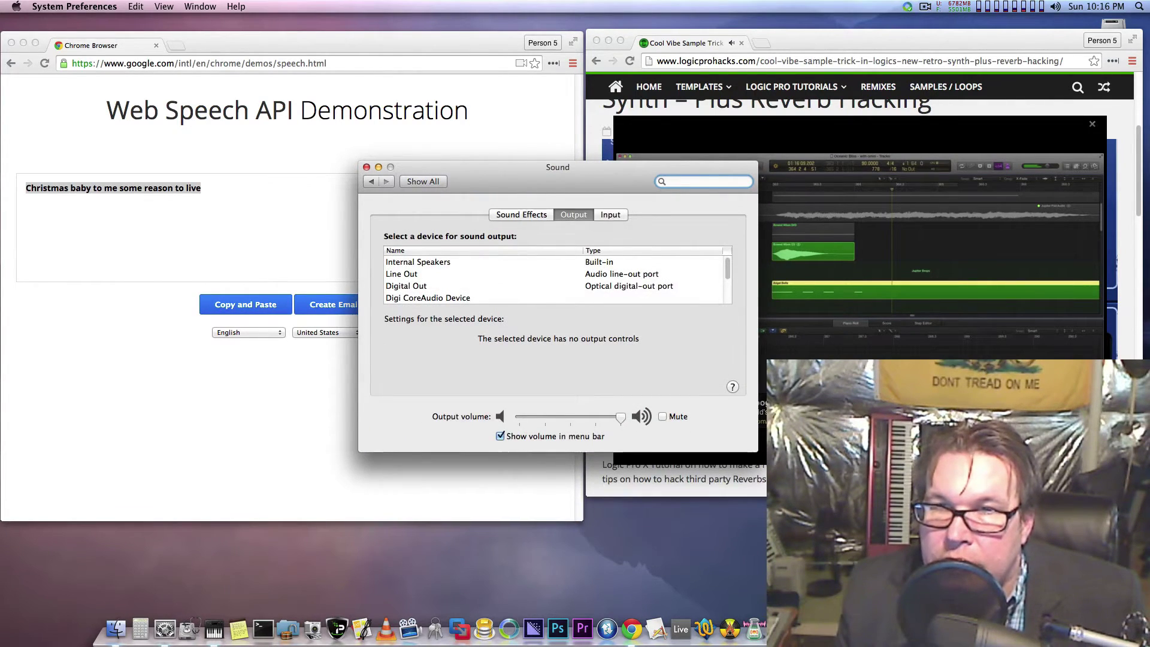
pyautogui.scroll(-2, 557, 279)
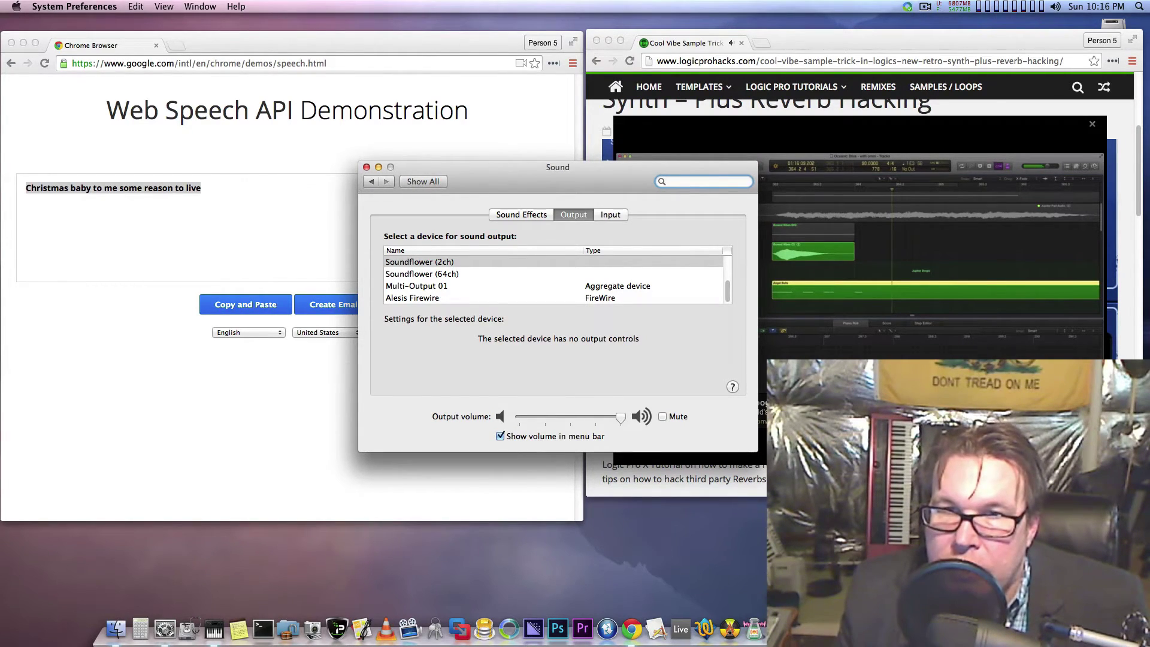
pyautogui.click(417, 286)
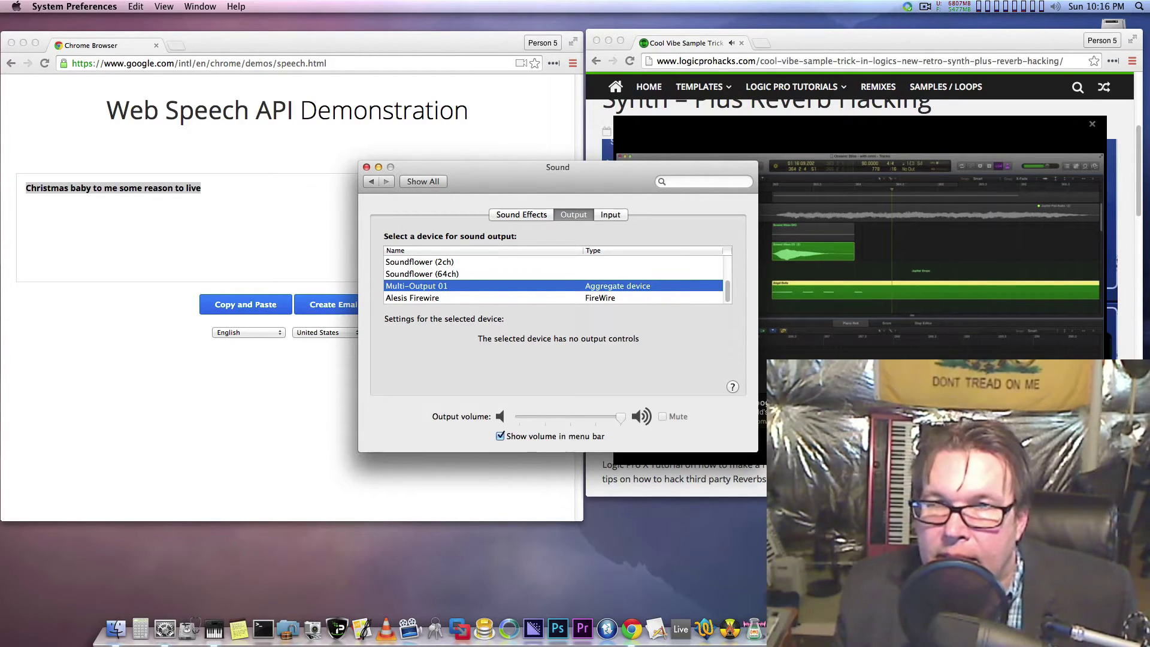
pyautogui.moveTo(516, 168); pyautogui.dragTo(577, 505)
pyautogui.click(603, 379)
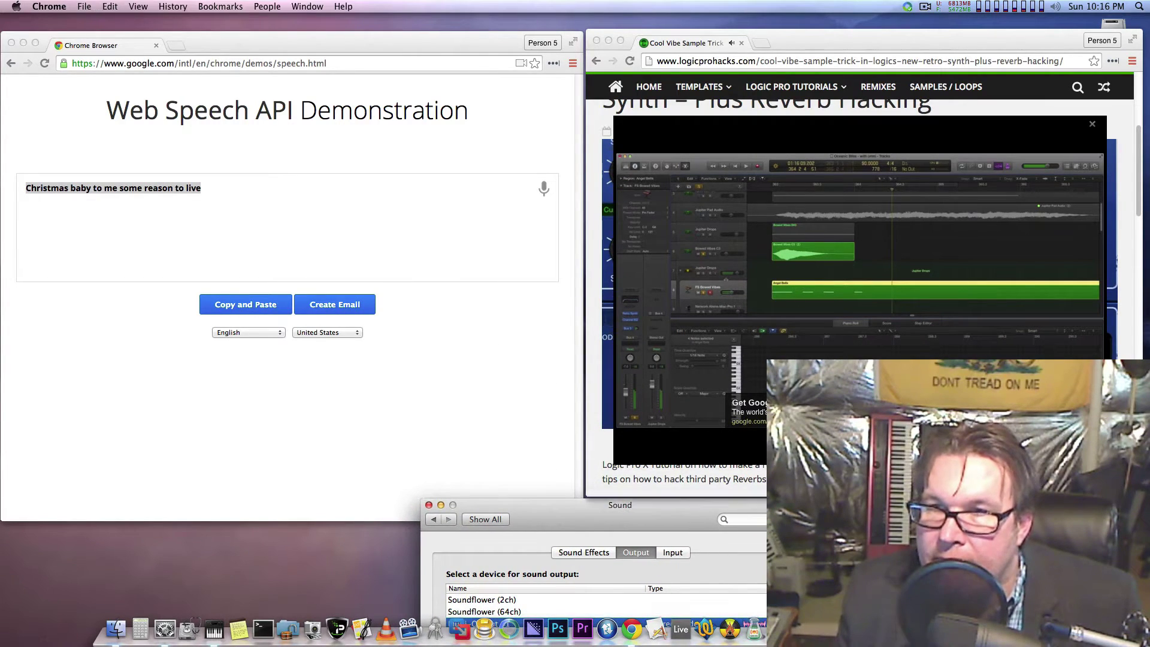
pyautogui.moveTo(578, 505); pyautogui.dragTo(547, 244)
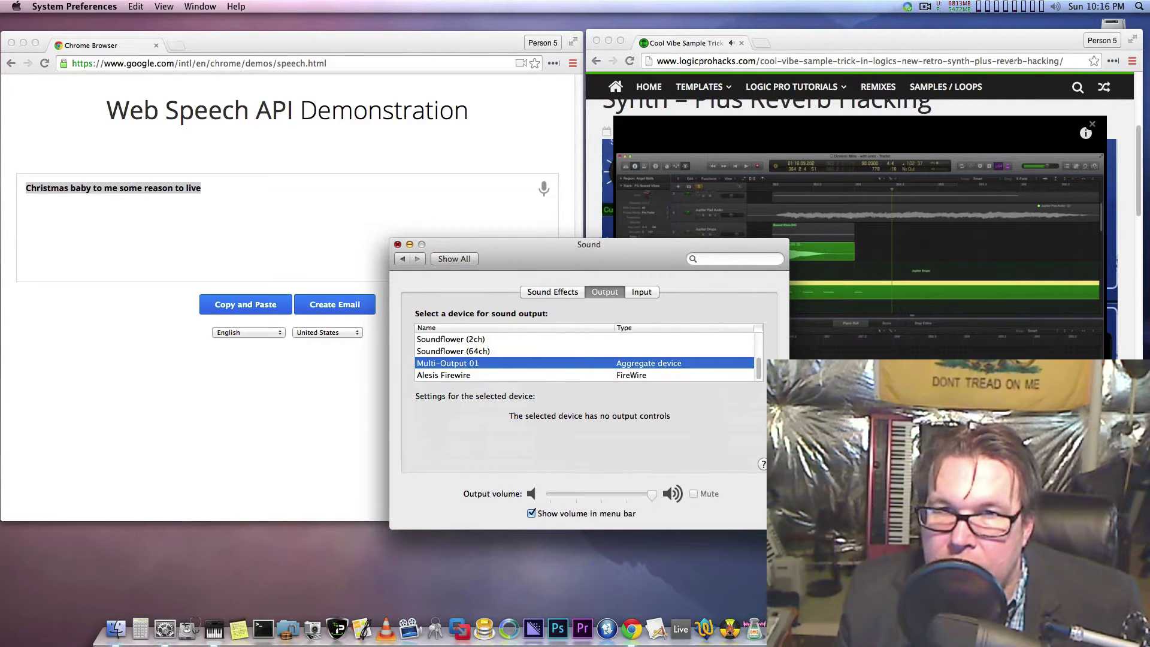
pyautogui.click(398, 244)
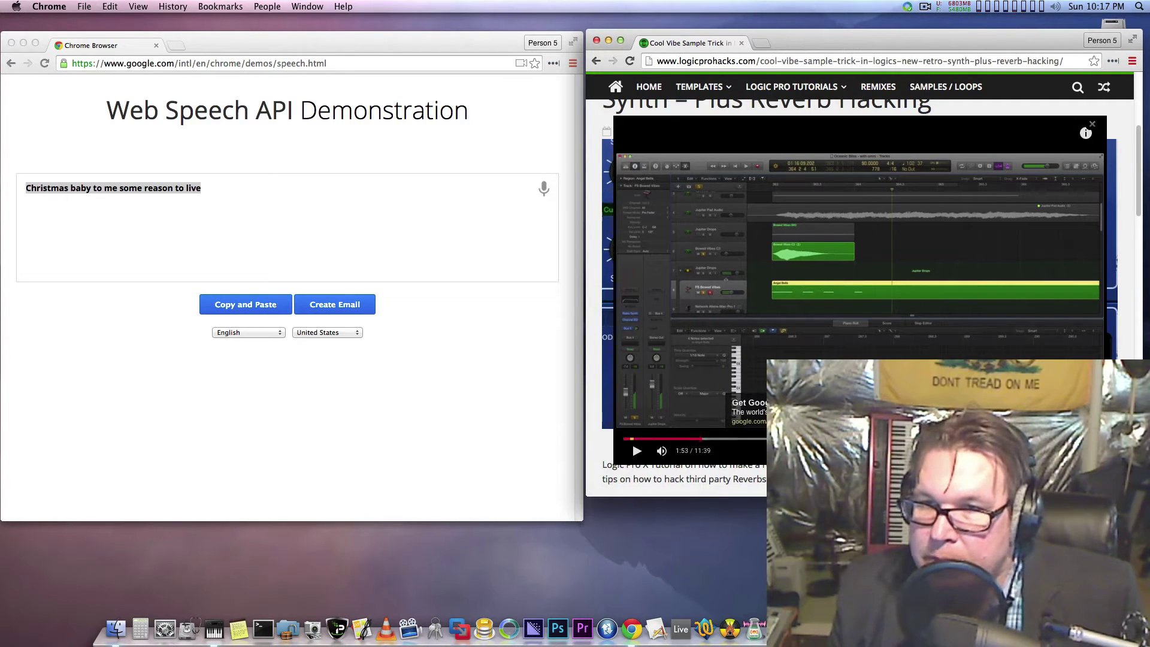
# Replay the embedded video from about 1:53, transcribe its speech in the Web Speech API demo, and pause it.
pyautogui.press('space')
pyautogui.click(701, 439)
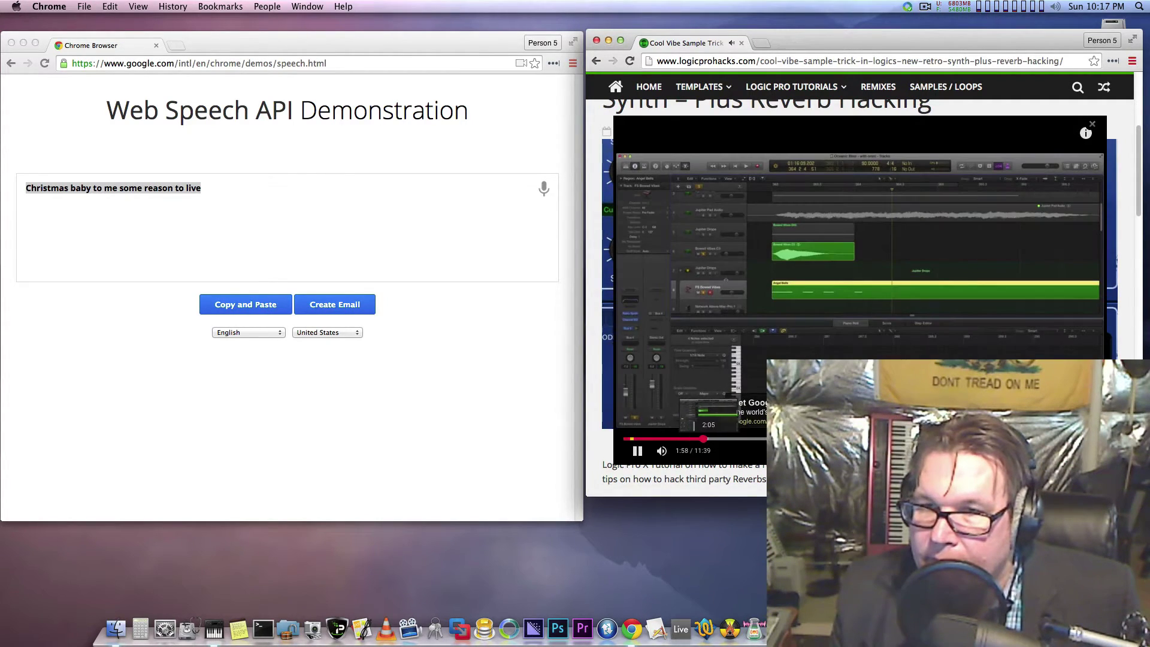
pyautogui.click(700, 439)
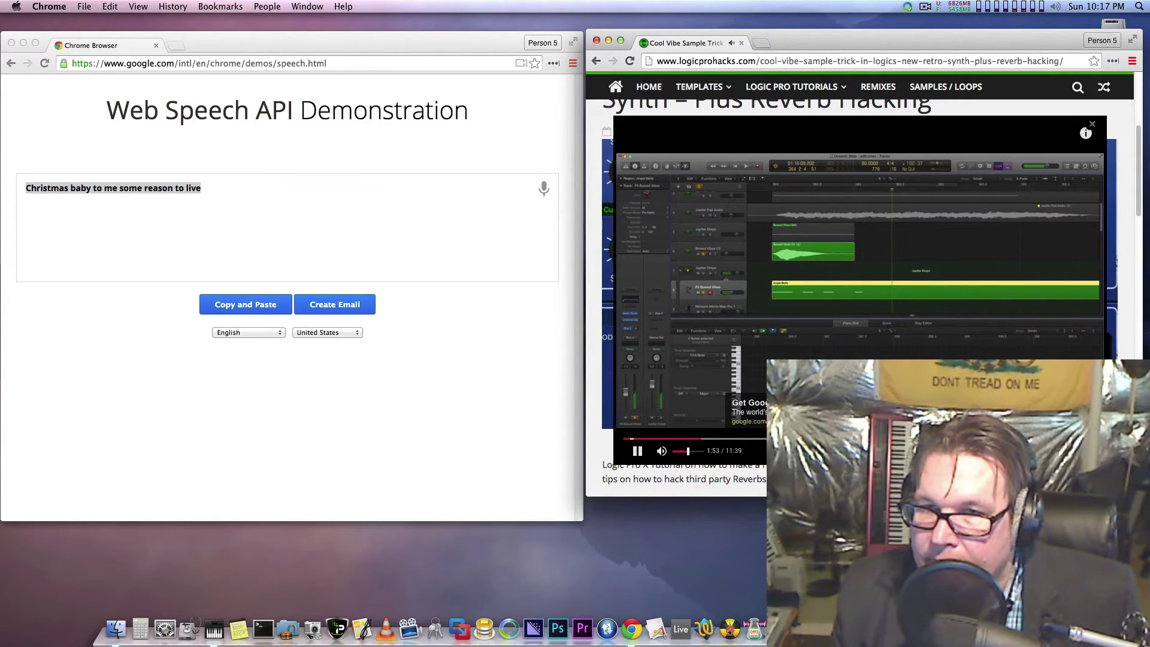
pyautogui.click(544, 189)
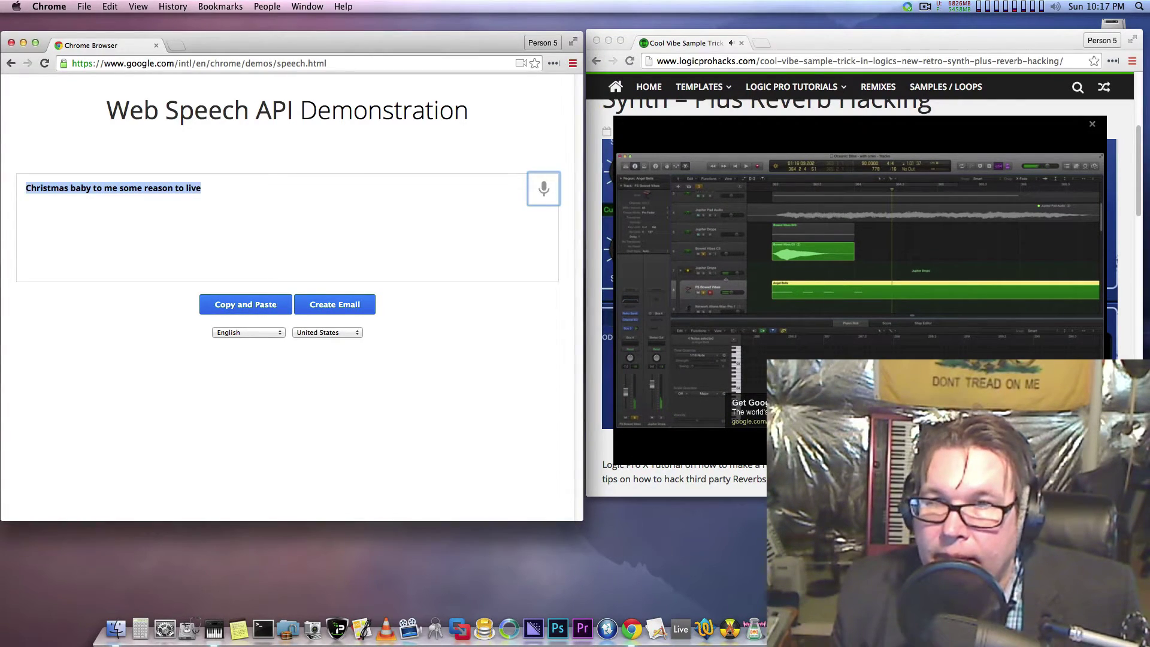
pyautogui.press('space')
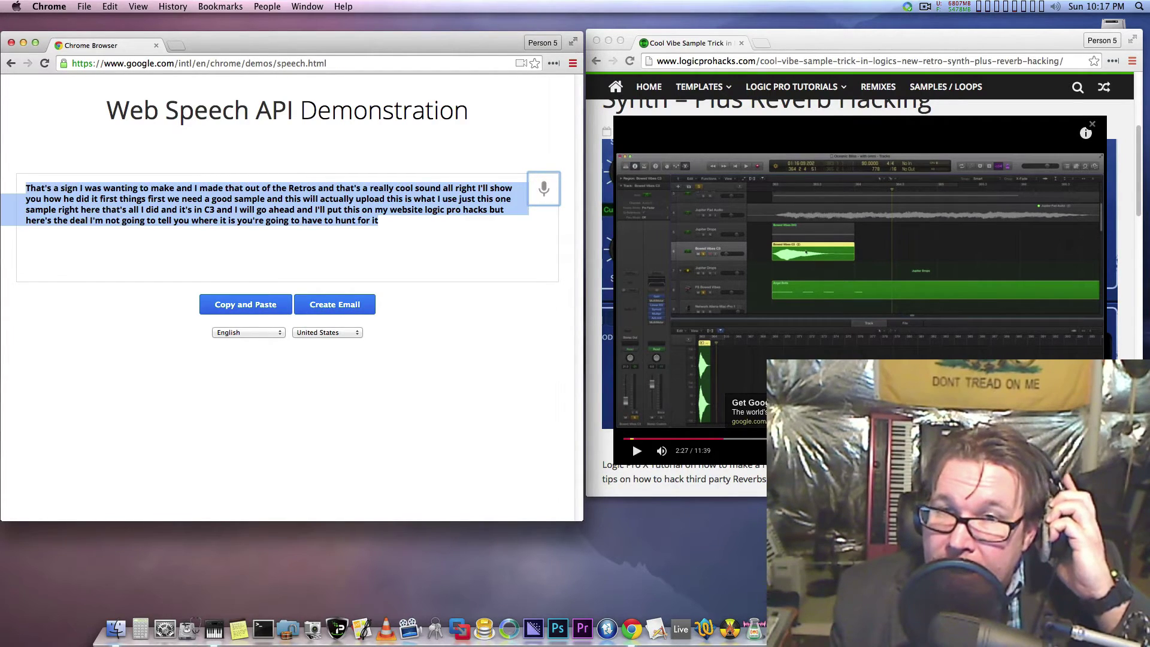
# Copy the full transcript from the Web Speech API demo and paste it into a new TextWrangler document.
pyautogui.moveTo(365, 220); pyautogui.dragTo(26, 187)
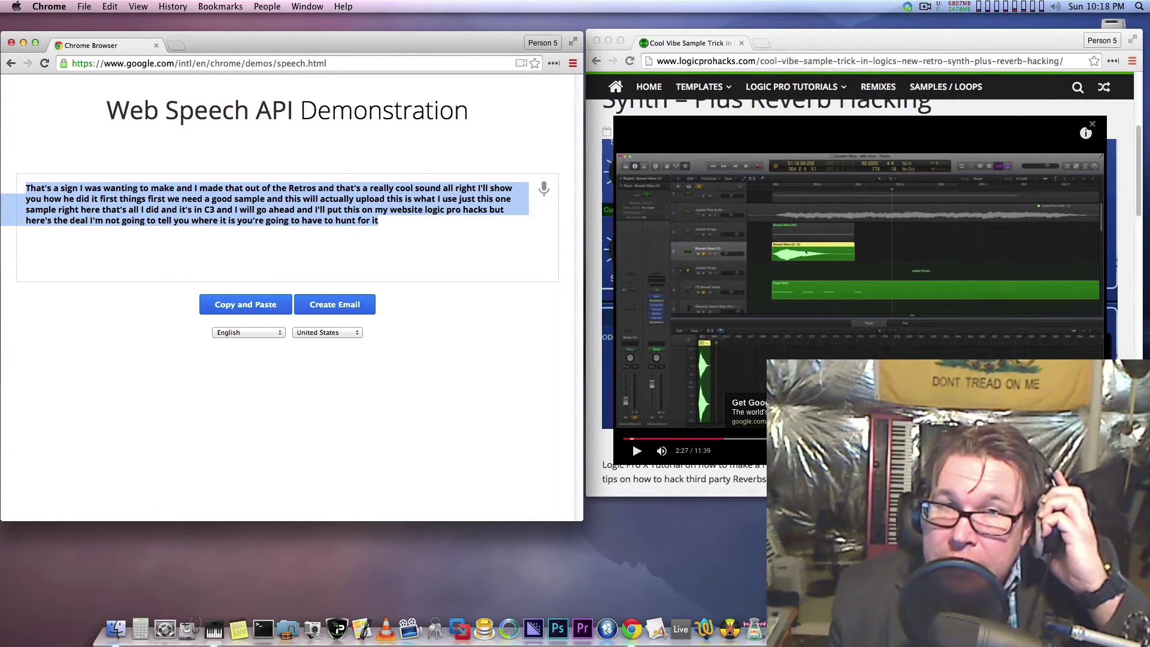
pyautogui.rightClick(102, 193)
pyautogui.click(120, 202)
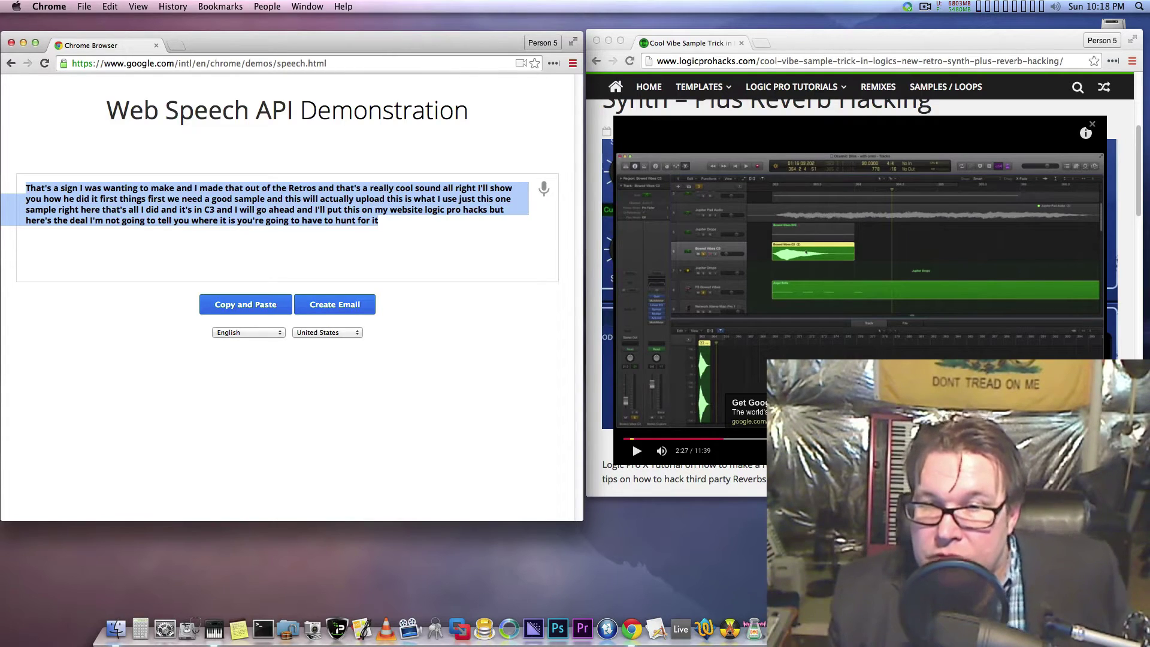
pyautogui.click(779, 628)
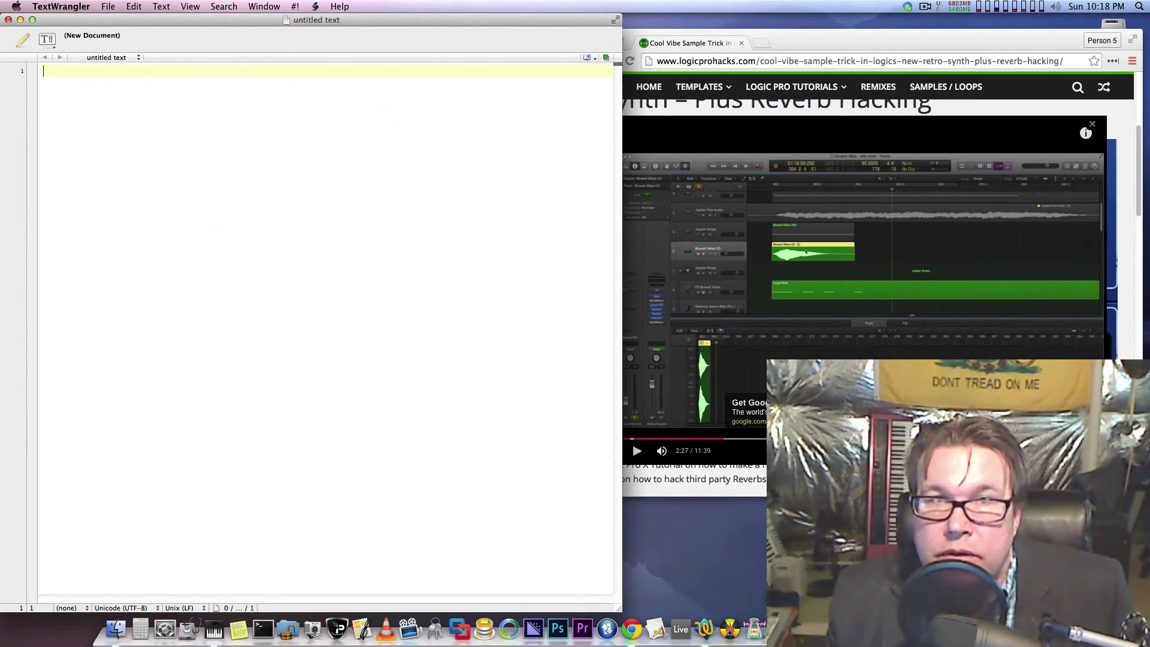
pyautogui.moveTo(316, 20); pyautogui.dragTo(567, 24)
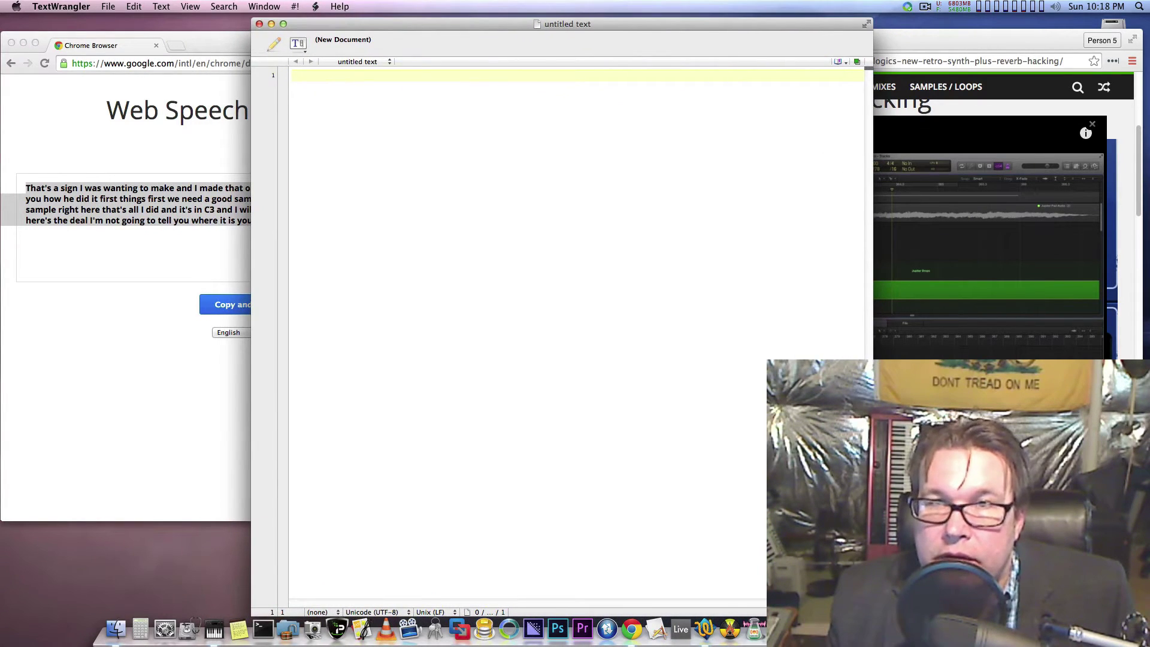
pyautogui.rightClick(359, 84)
pyautogui.click(368, 90)
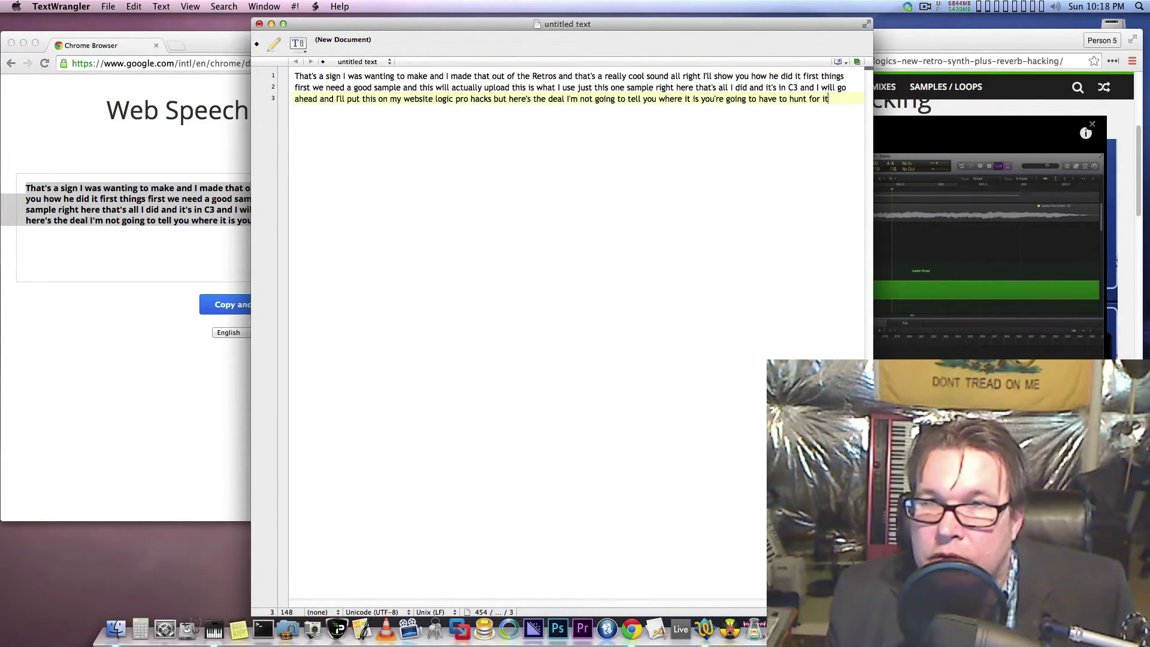
# Lower the TextWrangler window so the transcript on the demo page and the article's video are both uncovered.
pyautogui.moveTo(567, 24); pyautogui.dragTo(538, 187)
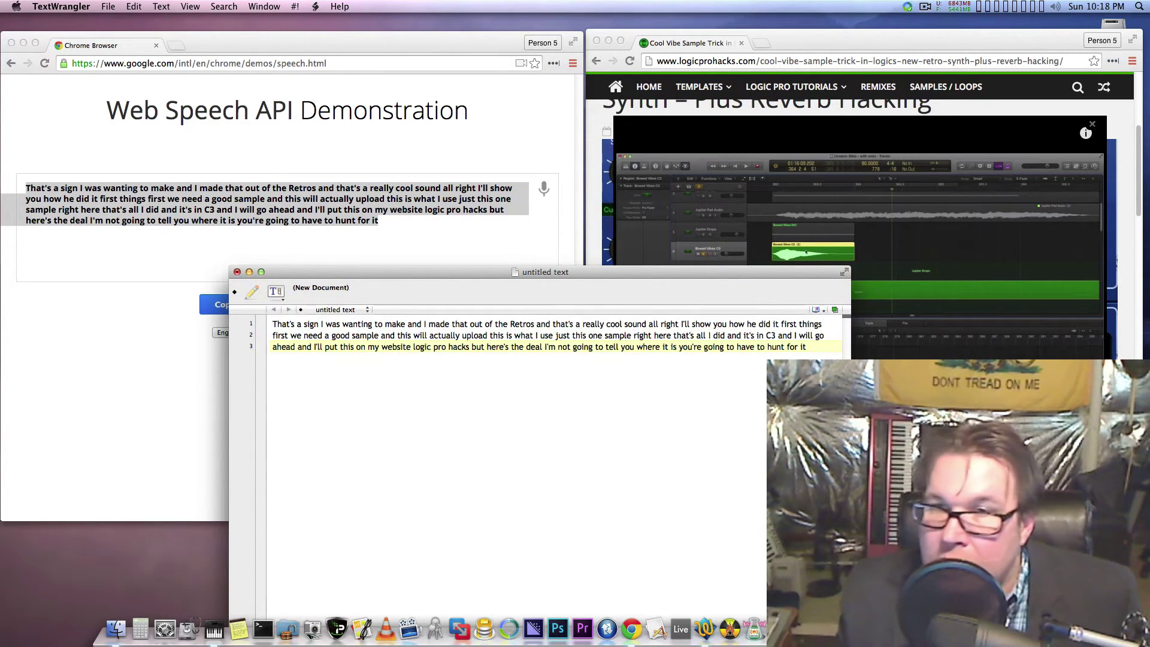
pyautogui.moveTo(545, 272)
pyautogui.mouseDown()
pyautogui.moveTo(523, 236)
pyautogui.moveTo(558, 234)
pyautogui.moveTo(529, 230)
pyautogui.moveTo(527, 255)
pyautogui.moveTo(563, 254)
pyautogui.moveTo(535, 280)
pyautogui.mouseUp()
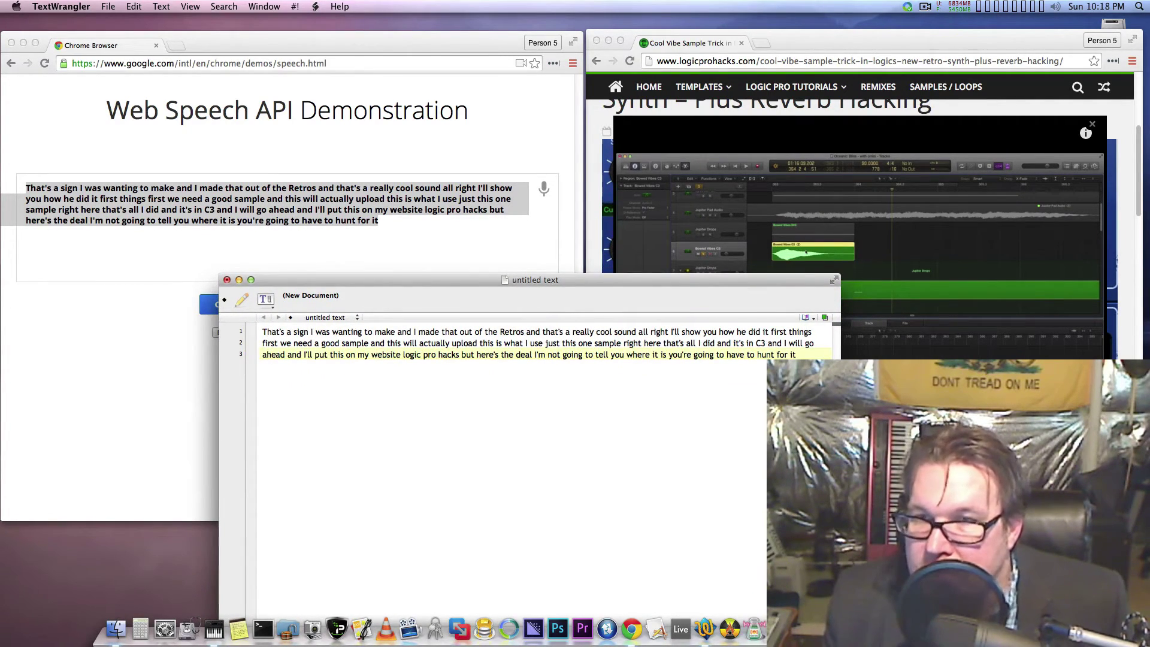
pyautogui.moveTo(535, 280)
pyautogui.mouseDown()
pyautogui.moveTo(548, 275)
pyautogui.moveTo(531, 281)
pyautogui.mouseUp()
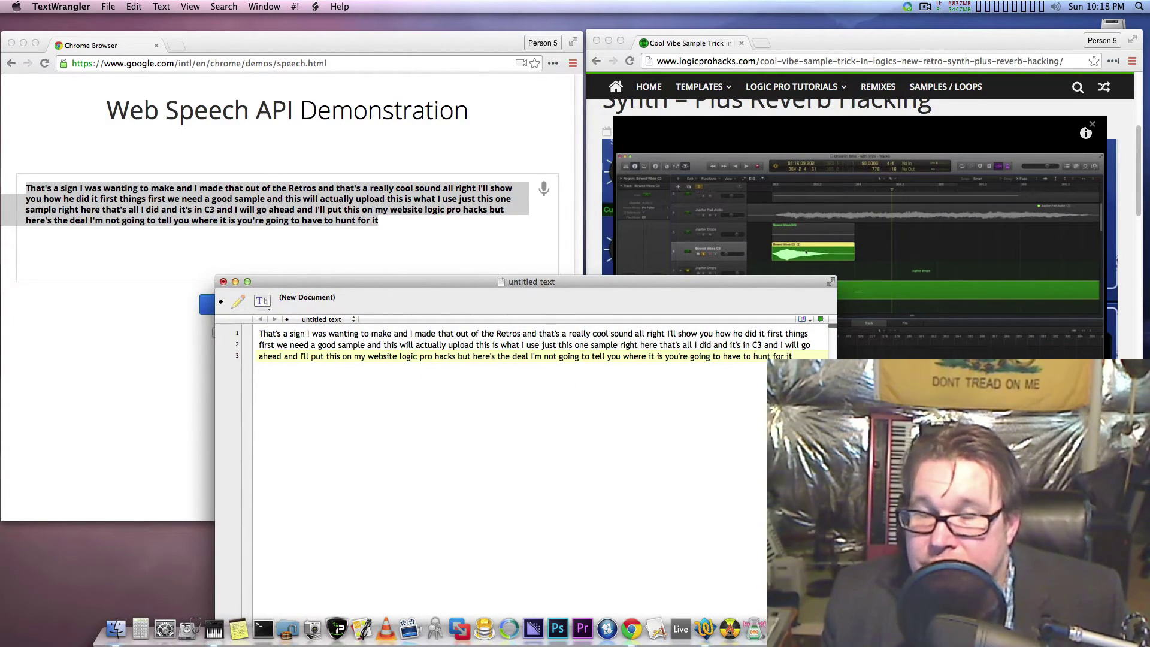
pyautogui.moveTo(532, 281); pyautogui.dragTo(509, 270)
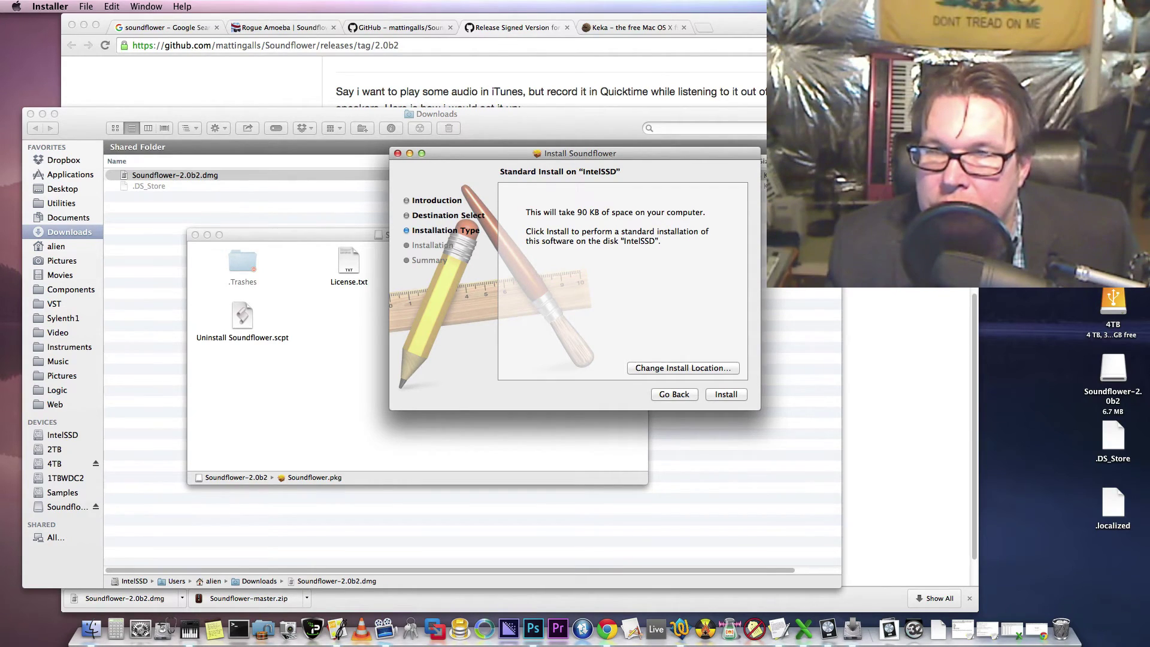
# Try to install Soundflower on the IntelSSD disk, entering the account password to authorize it, and close the installer.
pyautogui.press('Return')
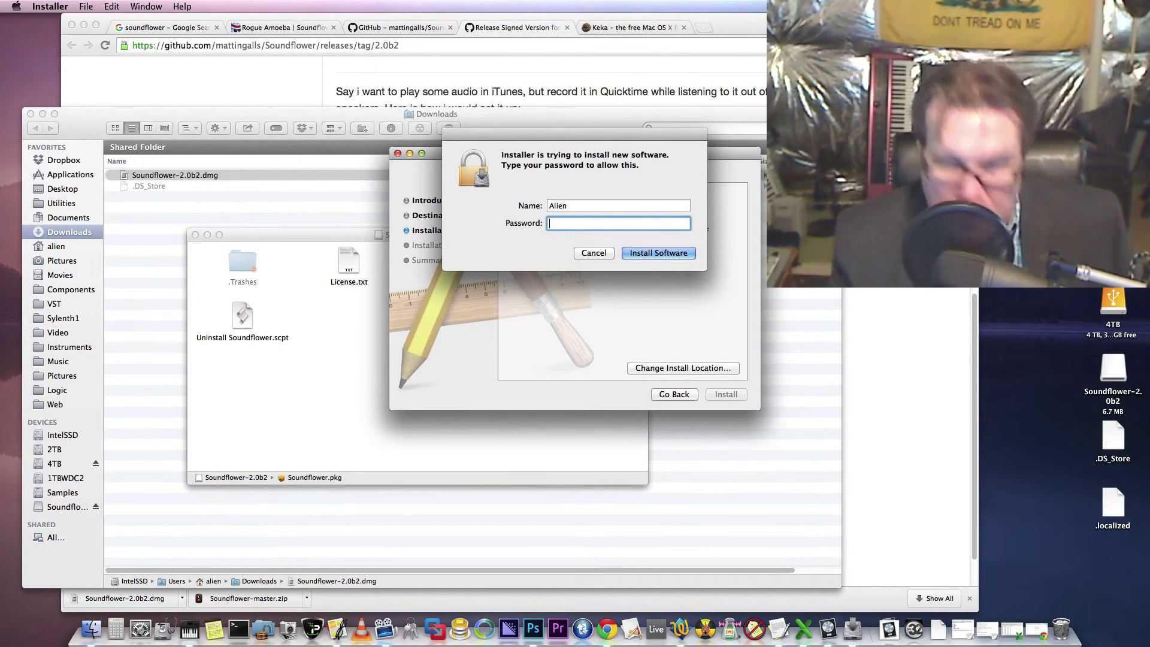
pyautogui.write('•')
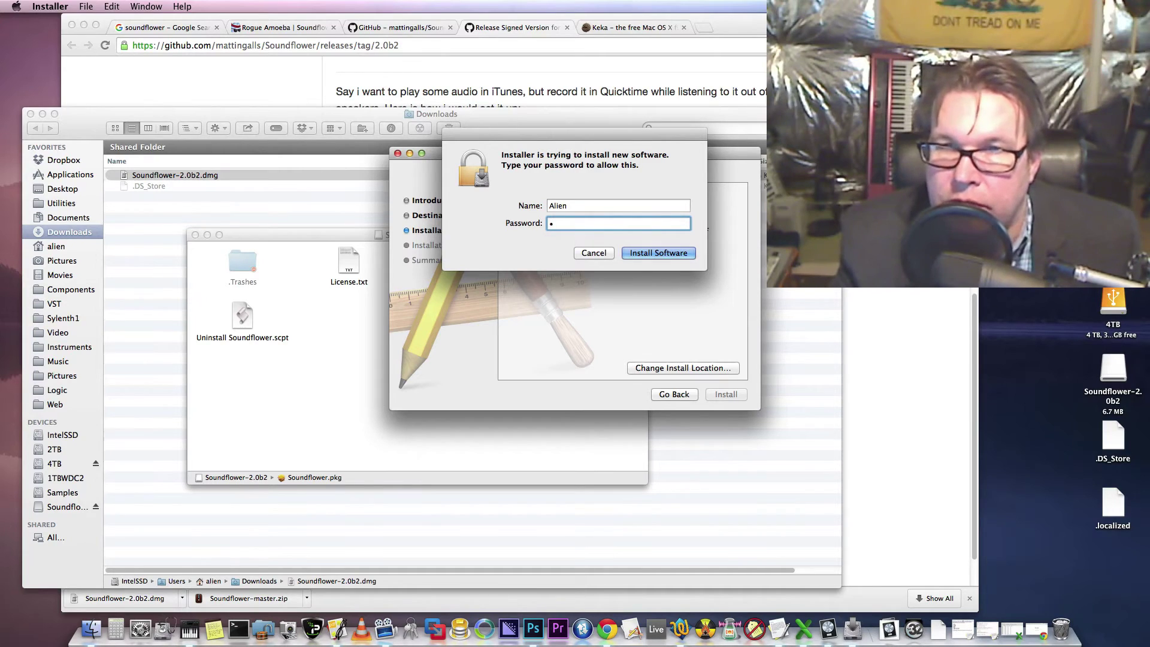
pyautogui.write('•••••')
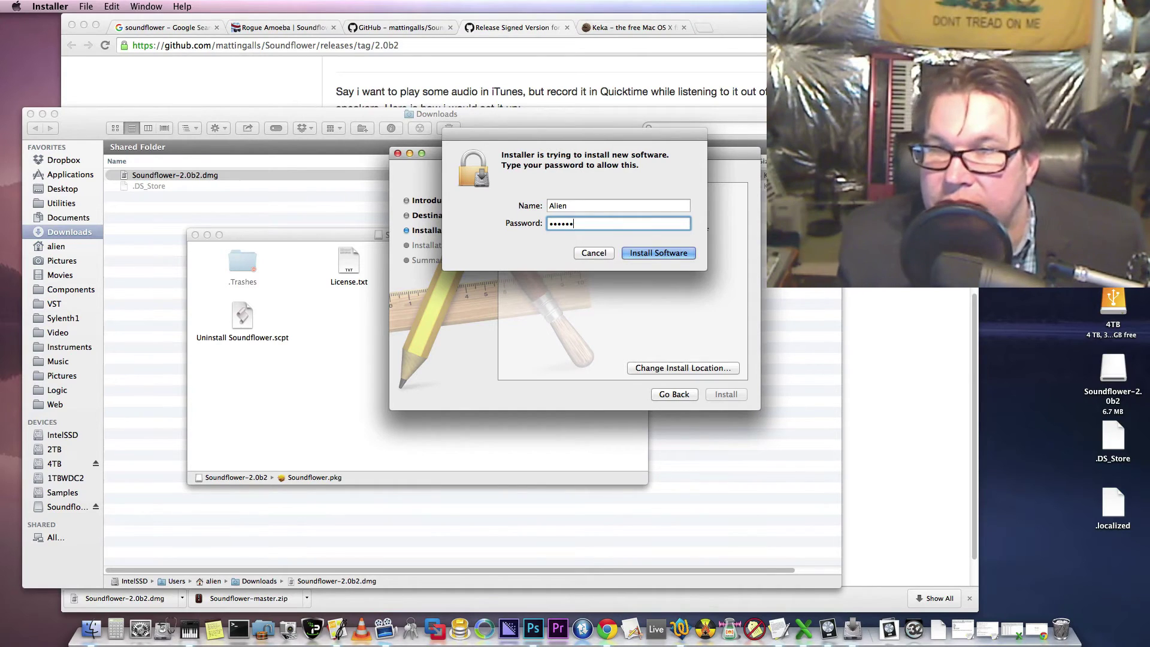
pyautogui.press('Return')
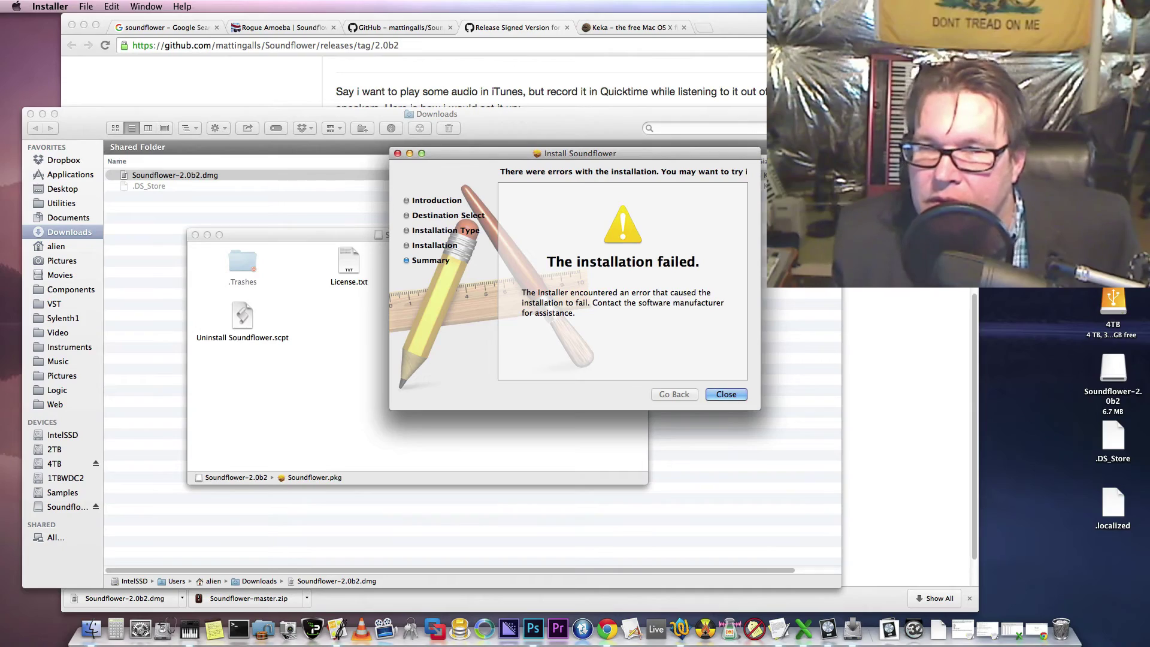
pyautogui.press('Return')
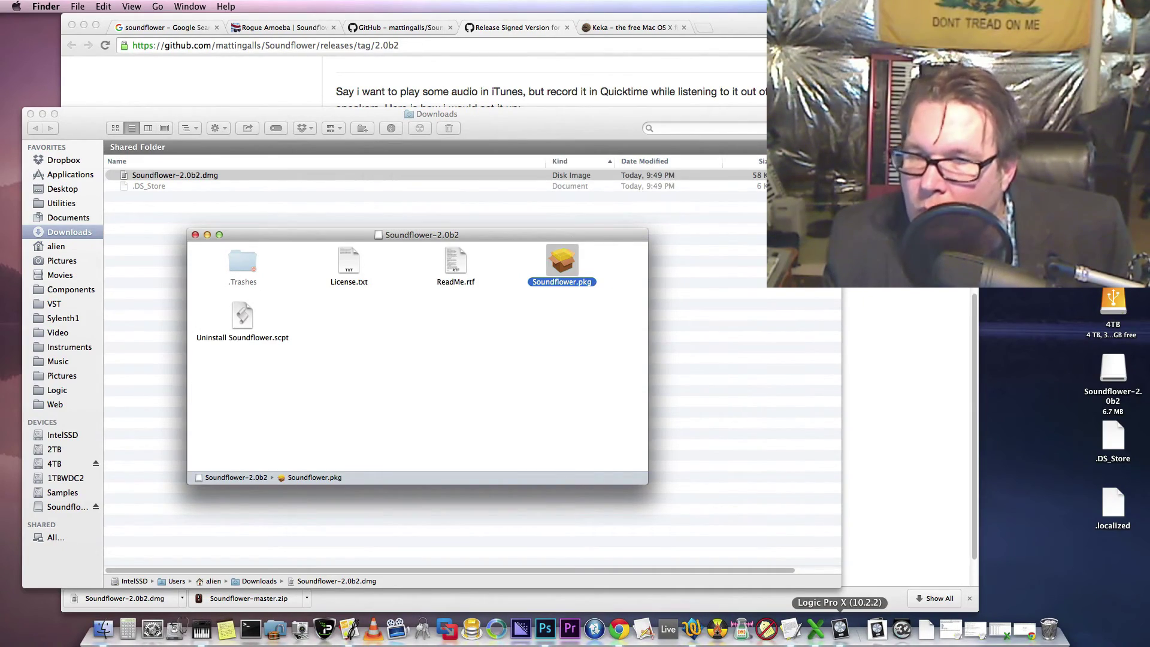